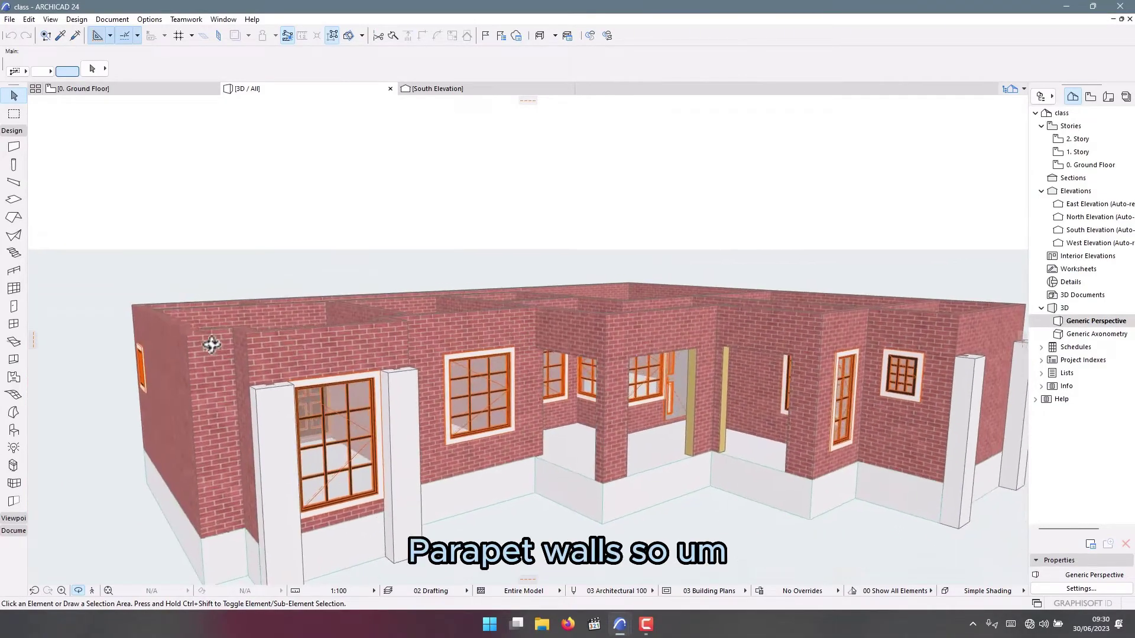
Open the south elevation and select the wall that holds the leftmost window between the two white columns
left_click(97, 88)
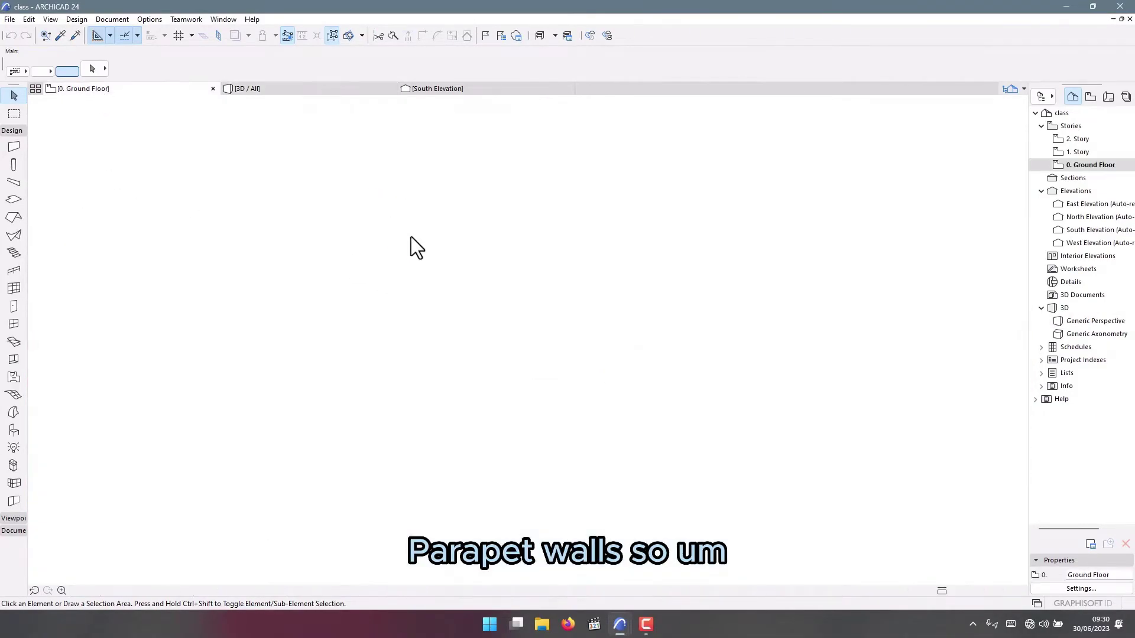
scroll(410, 315, "up", 3)
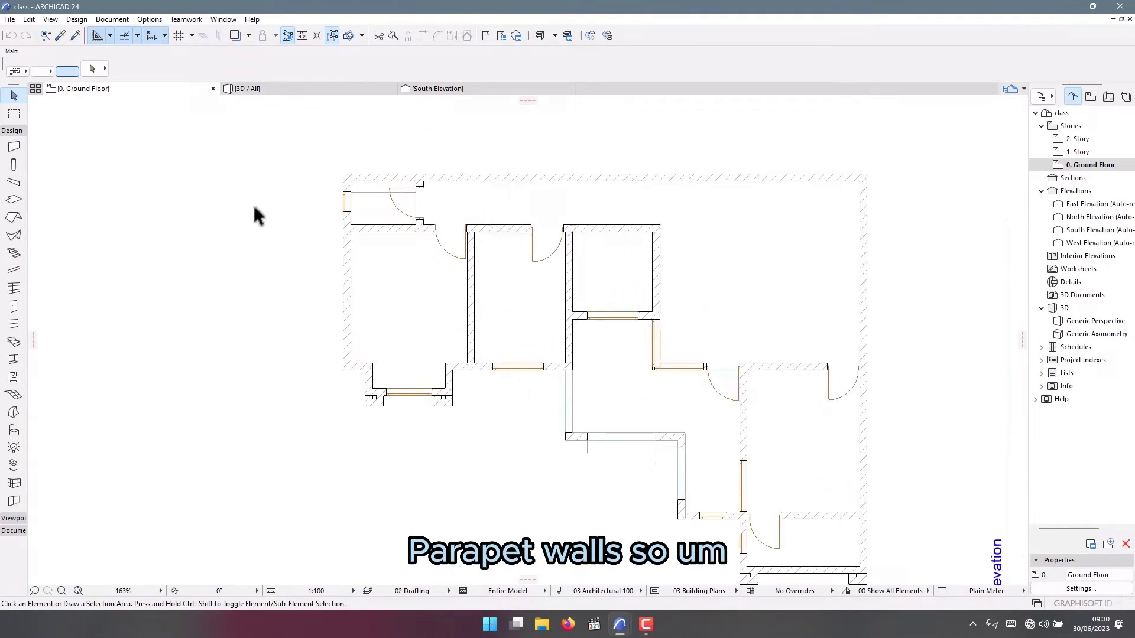
left_click(441, 93)
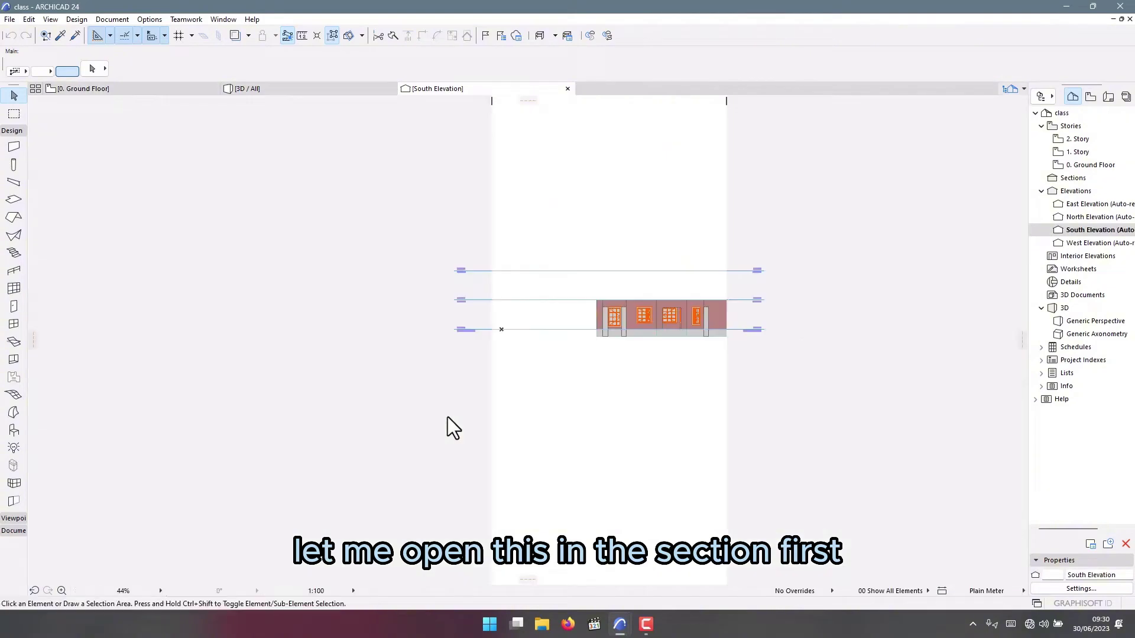
scroll(609, 298, "up", 5)
left_click(676, 325)
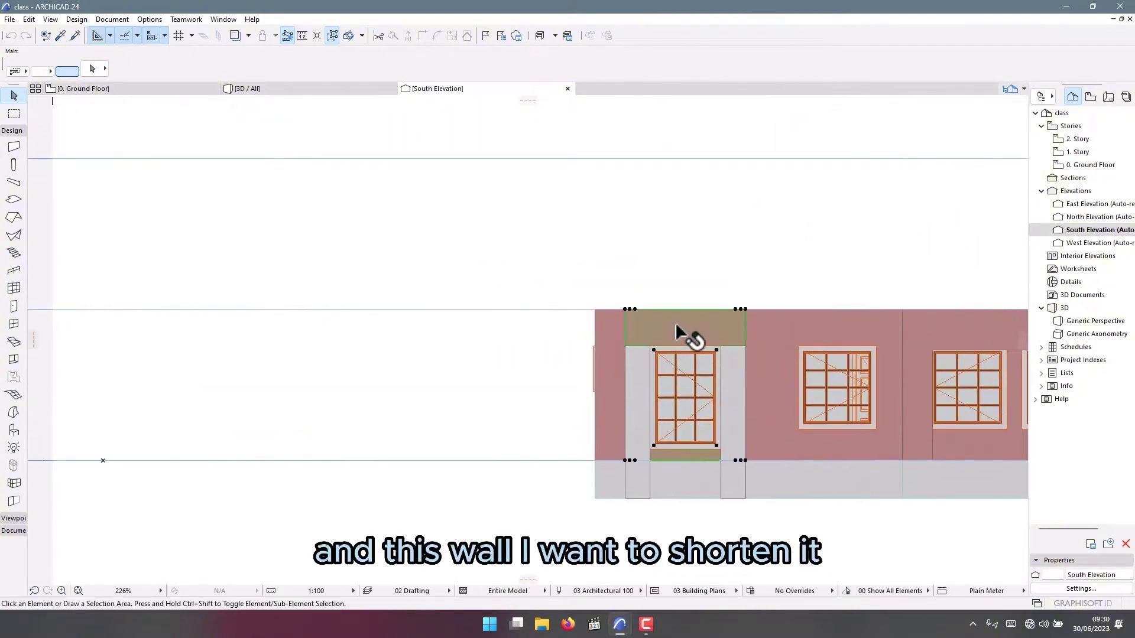
scroll(565, 324, "up", 3)
scroll(355, 274, "down", 2)
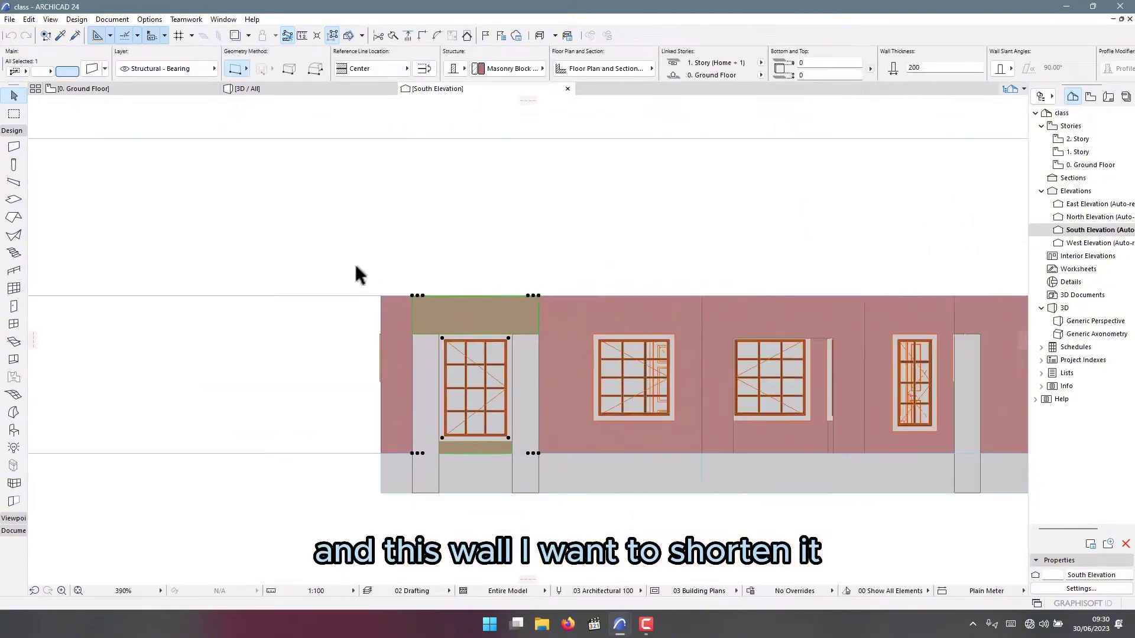
scroll(469, 337, "up", 3)
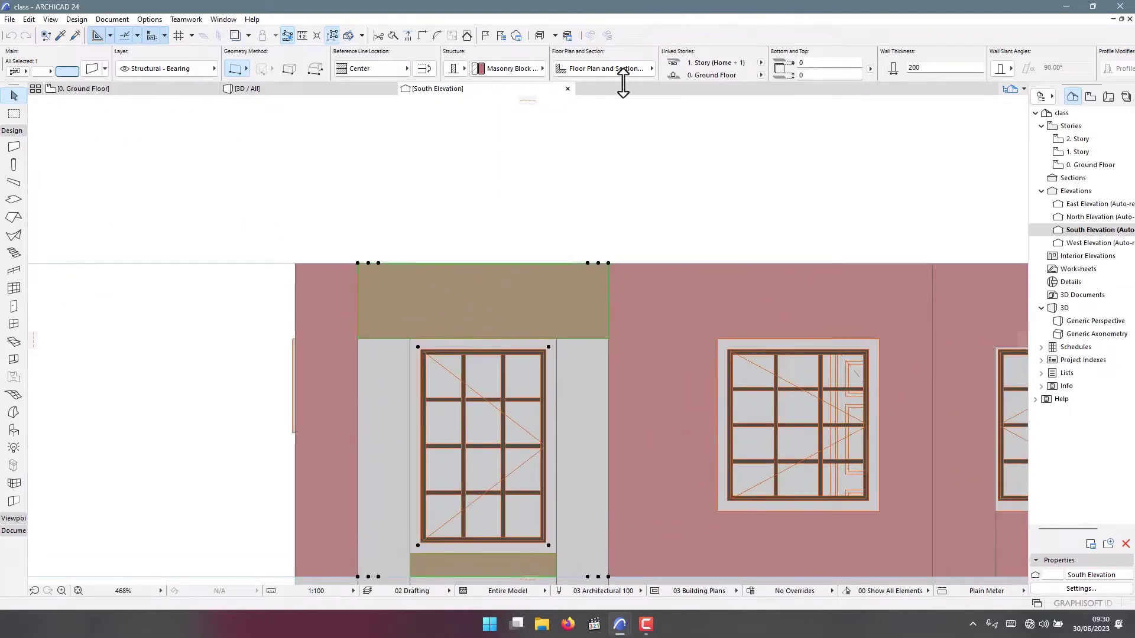
scroll(431, 319, "down", 4)
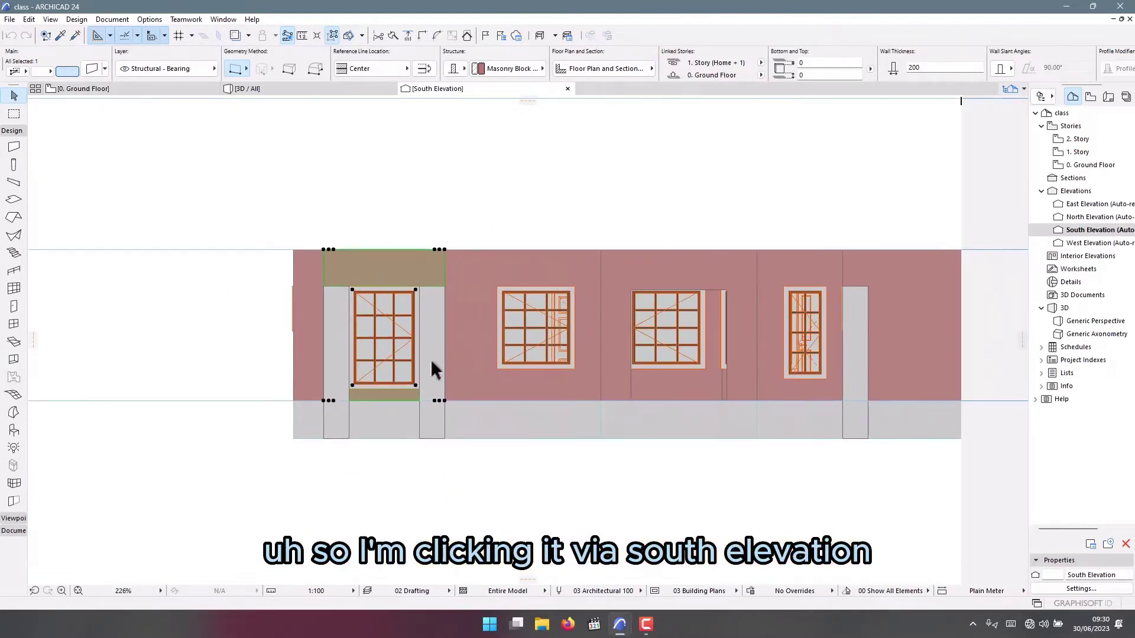
scroll(347, 296, "up", 4)
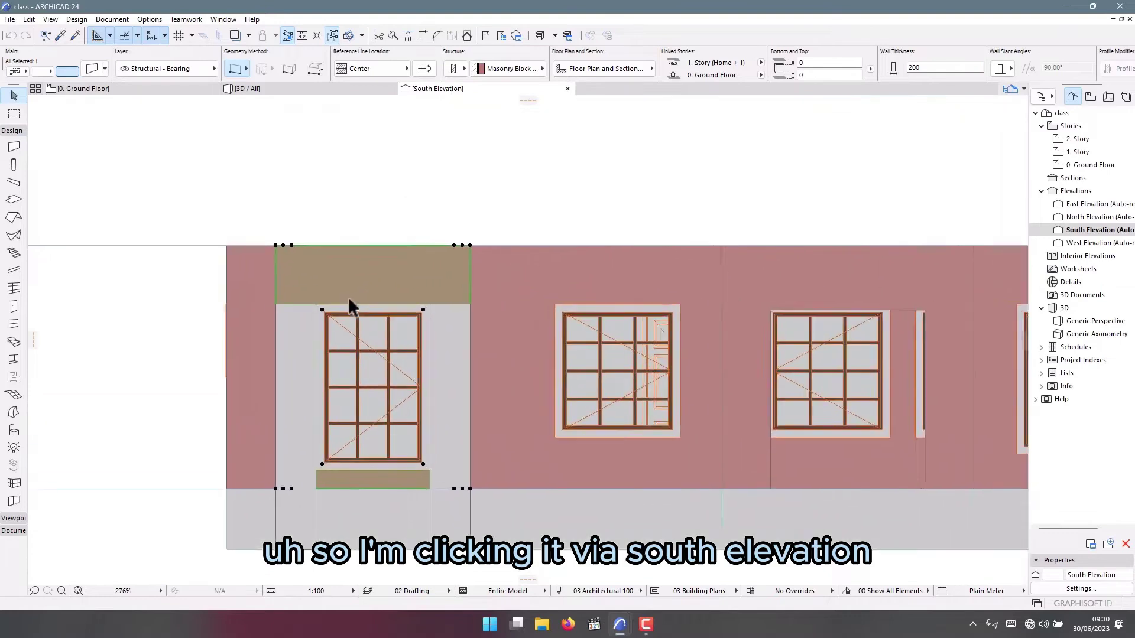
left_click(261, 231)
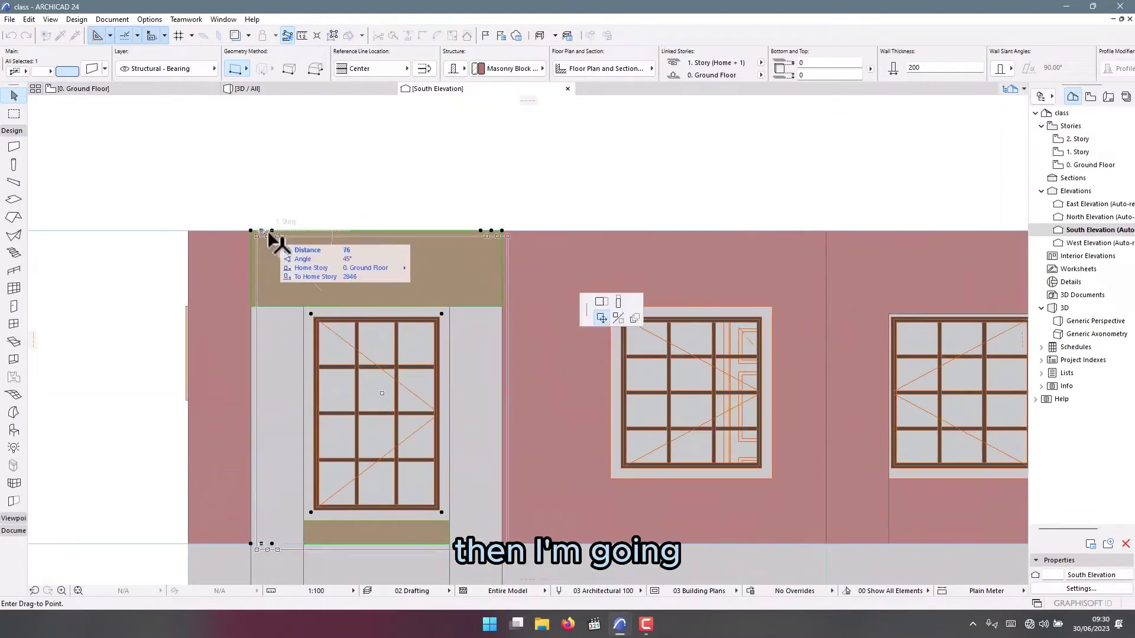
key("Escape")
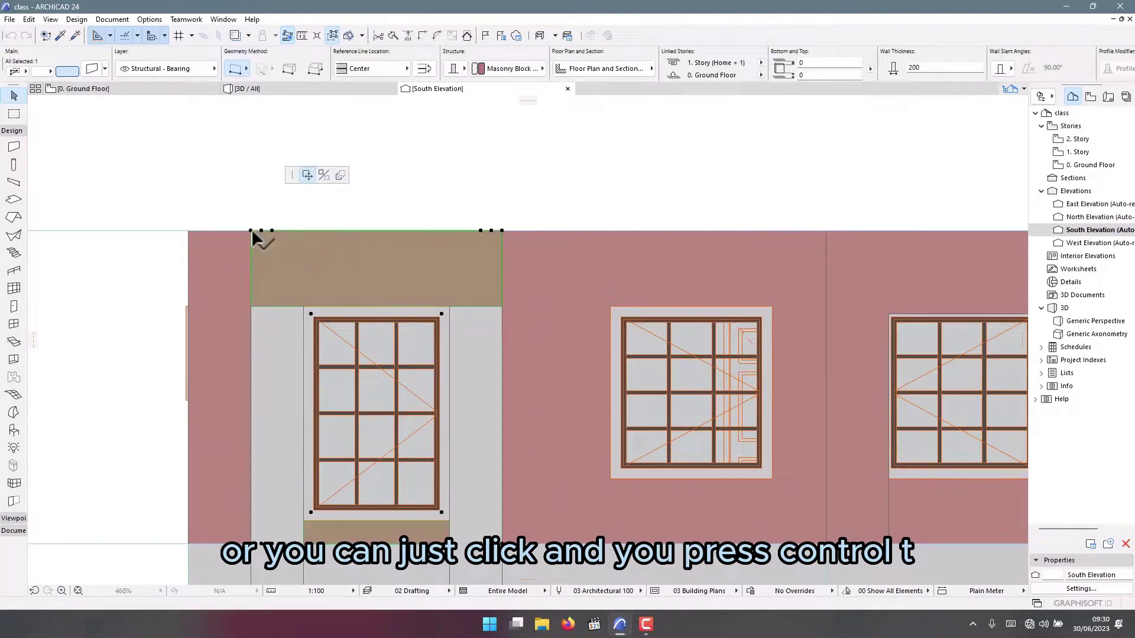
left_click(251, 232)
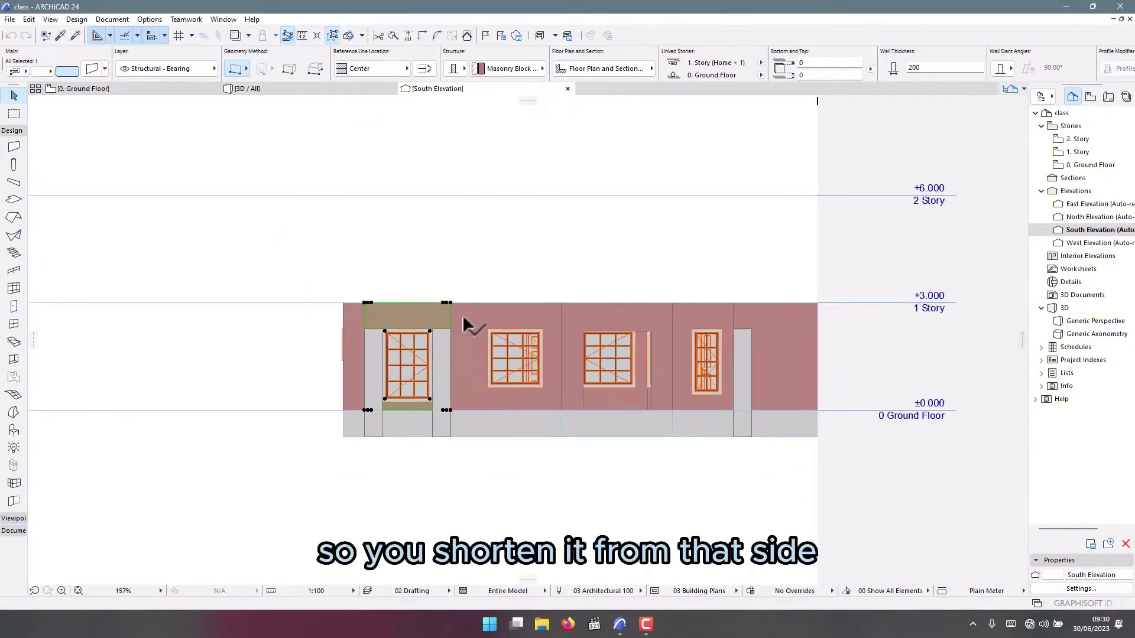
scroll(468, 322, "up", 8)
left_click(404, 253)
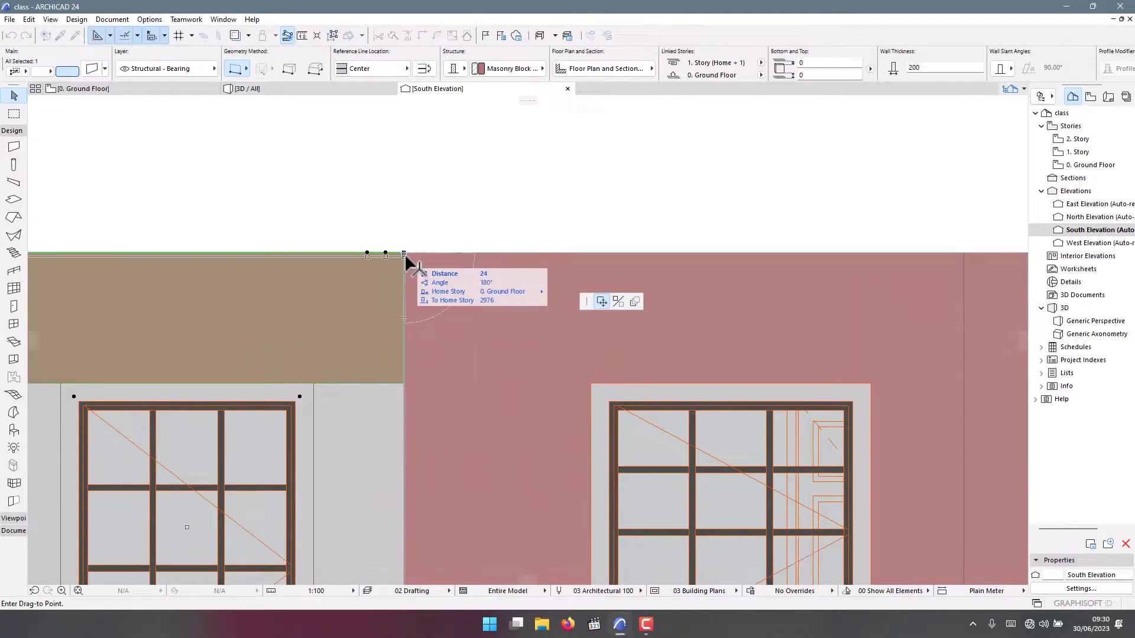
Use Stretch Height to lower the selected wall's top to the tops of the white columns, a top offset of -726
left_click(386, 253)
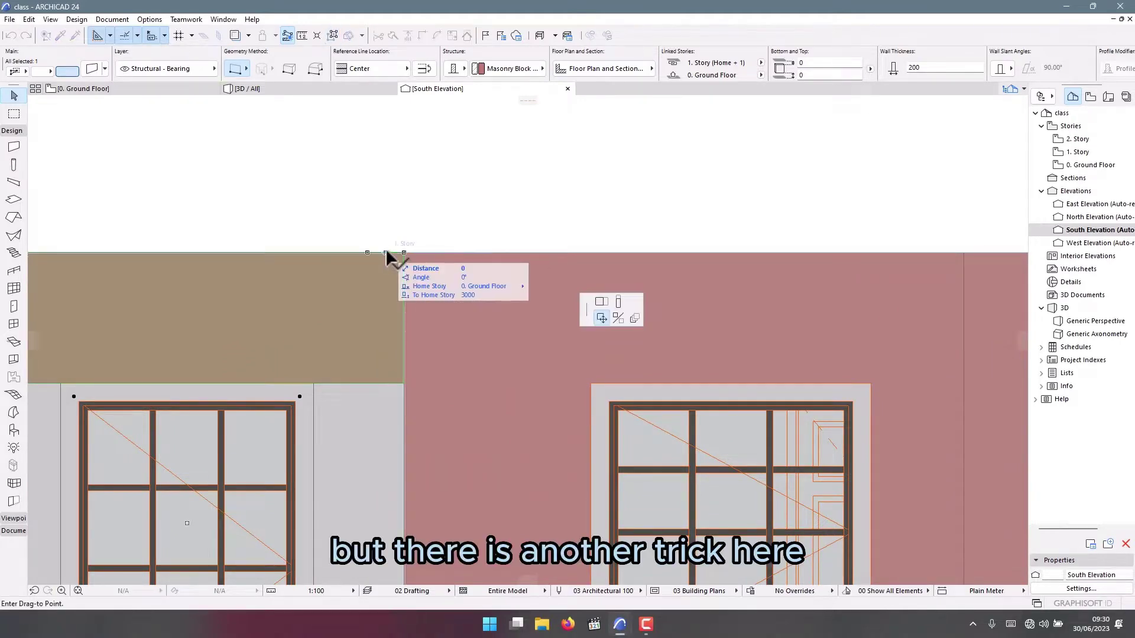
scroll(393, 248, "down", 3)
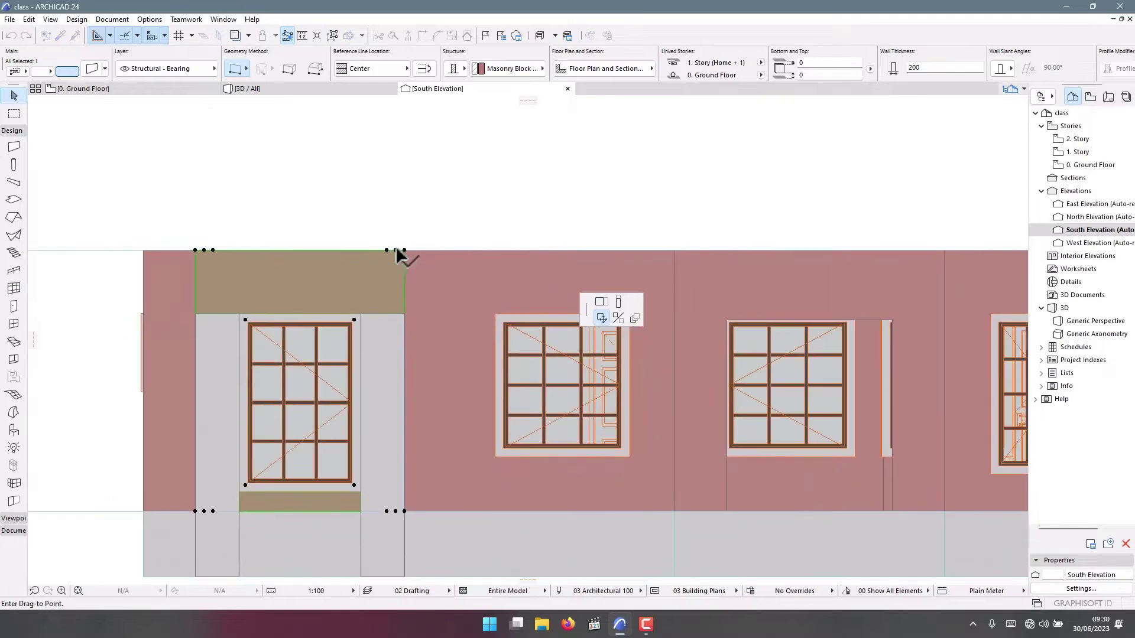
scroll(396, 250, "up", 3)
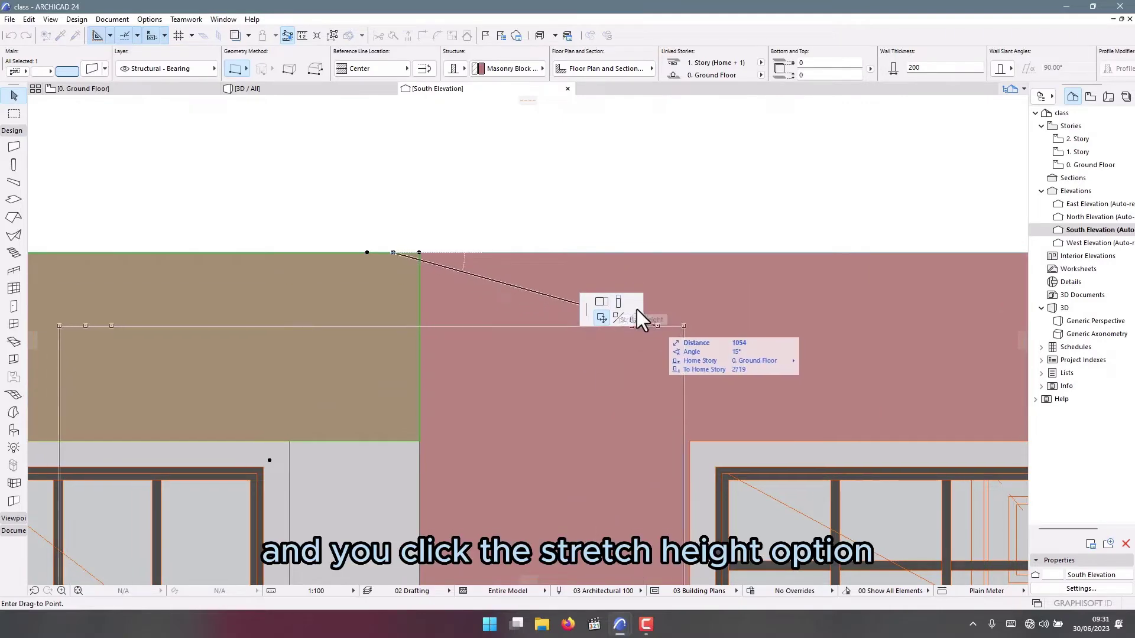
left_click(618, 302)
scroll(431, 246, "down", 3)
scroll(418, 268, "up", 3)
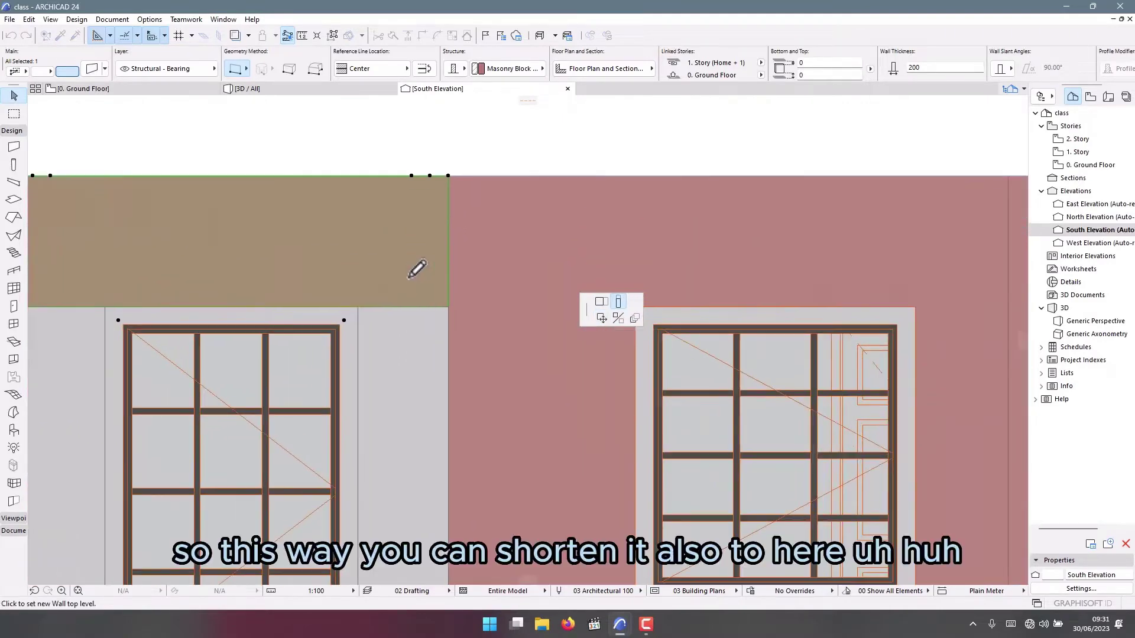
left_click(437, 306)
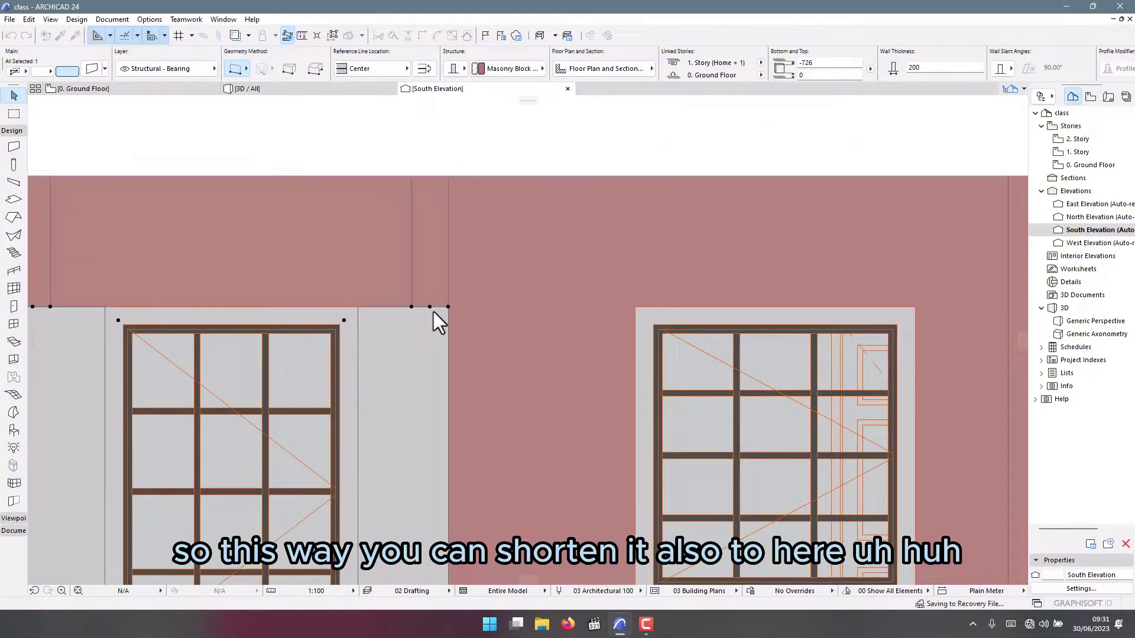
Examine the shortened wall between the columns in the 3D perspective view
scroll(435, 320, "down", 3)
left_click(289, 92)
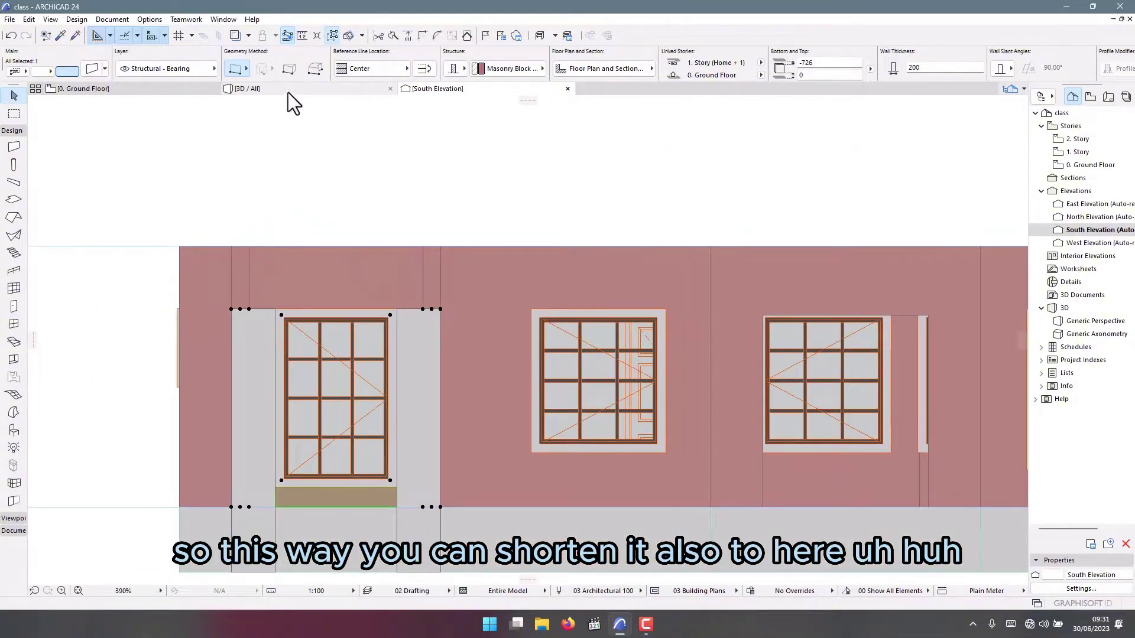
middle_click_drag(349, 215, 494, 342, "shift")
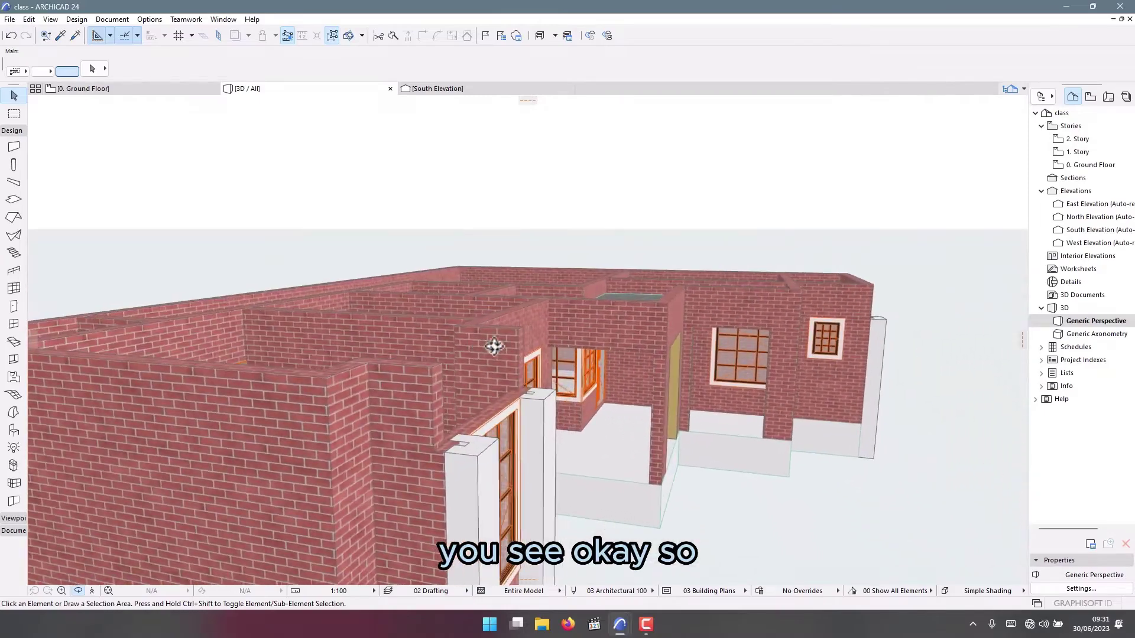
Return to the ground floor plan and show it as a trace reference
left_click(130, 89)
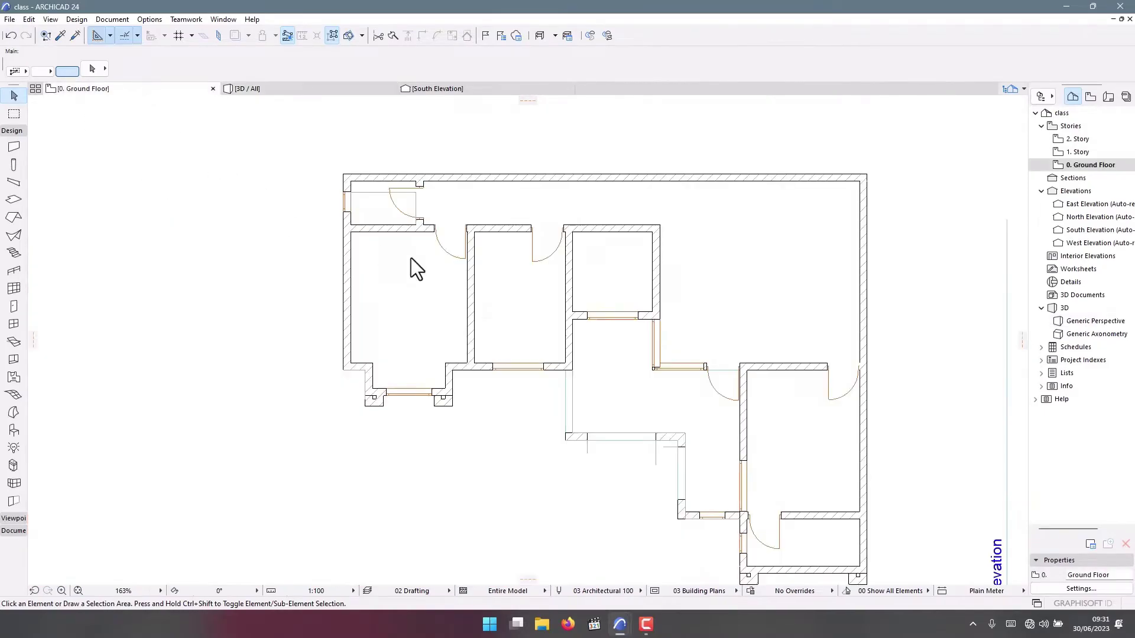
right_click(117, 92)
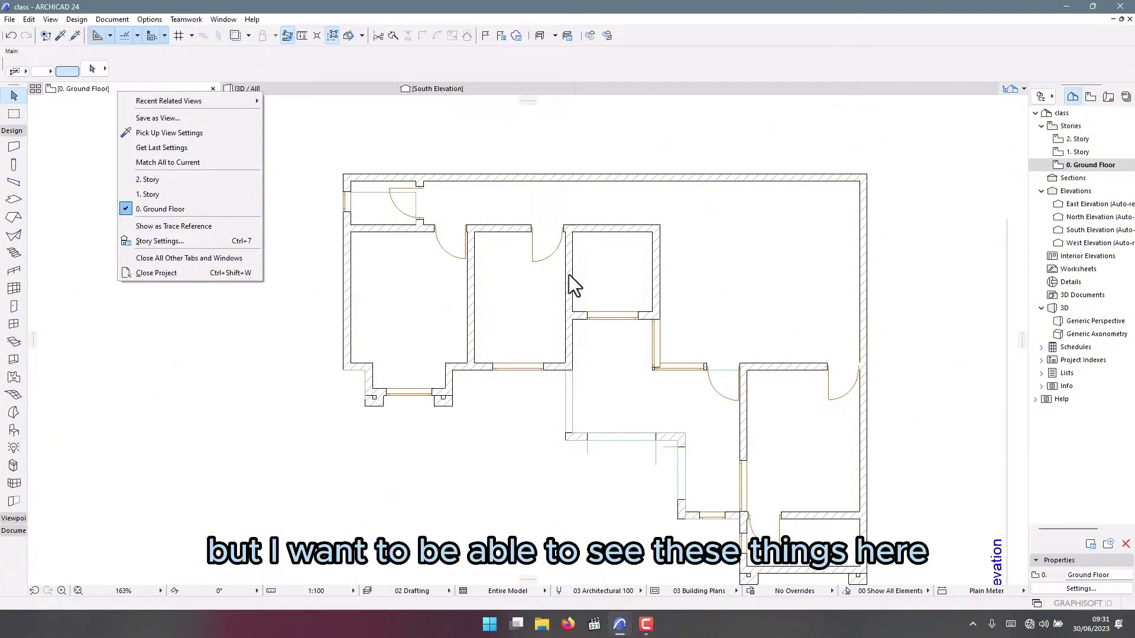
left_click(554, 318)
scroll(566, 304, "down", 4)
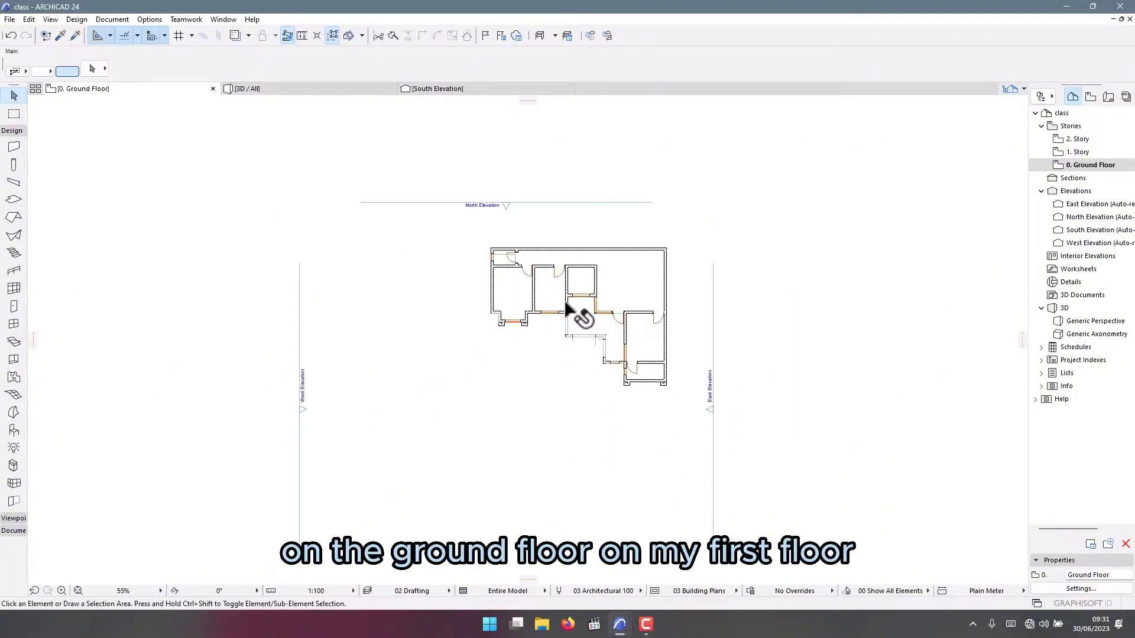
scroll(418, 278, "up", 4)
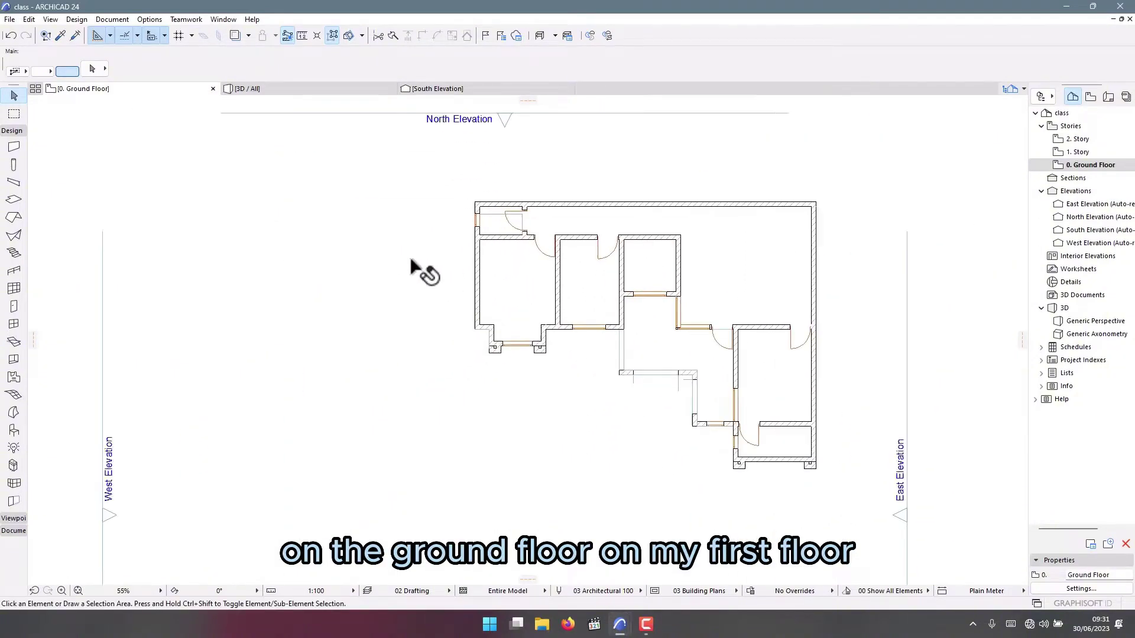
right_click(108, 91)
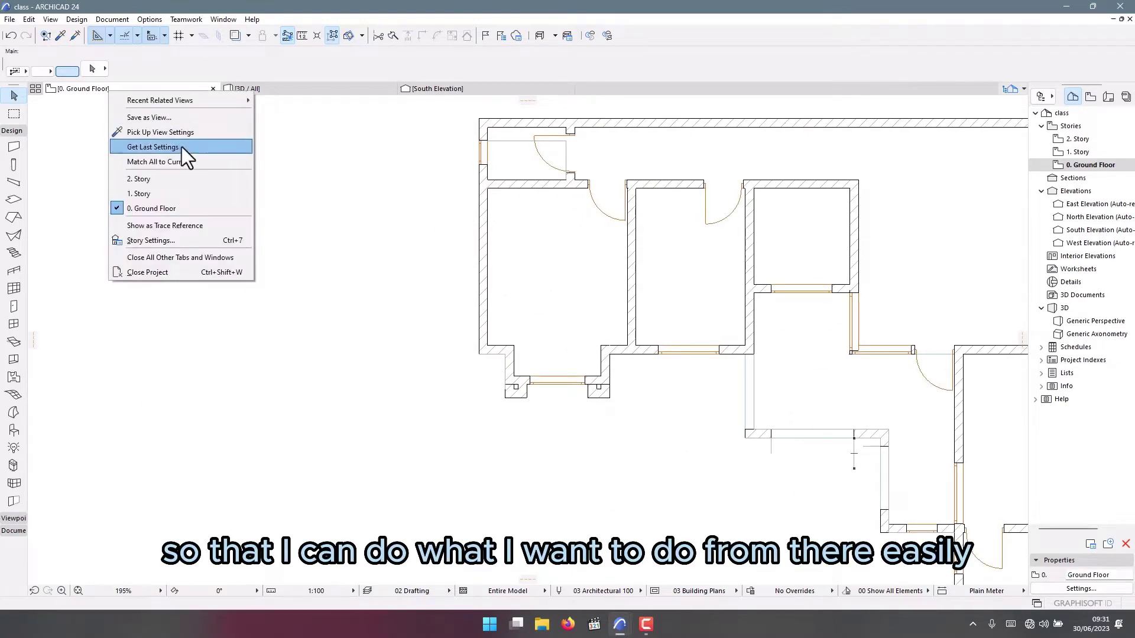
left_click(174, 225)
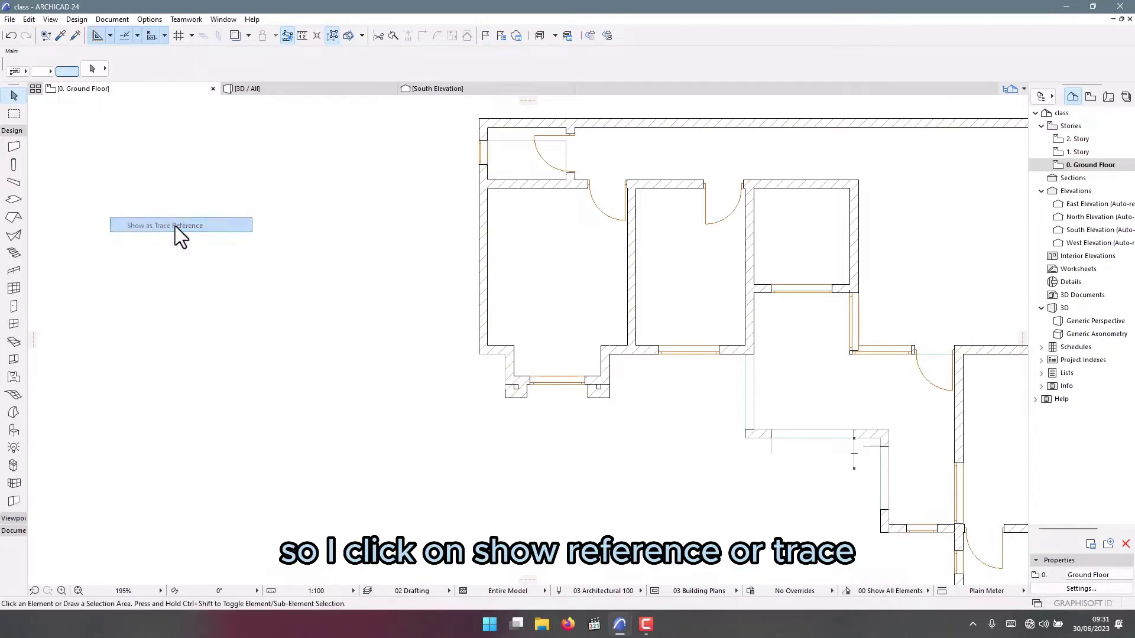
right_click(101, 94)
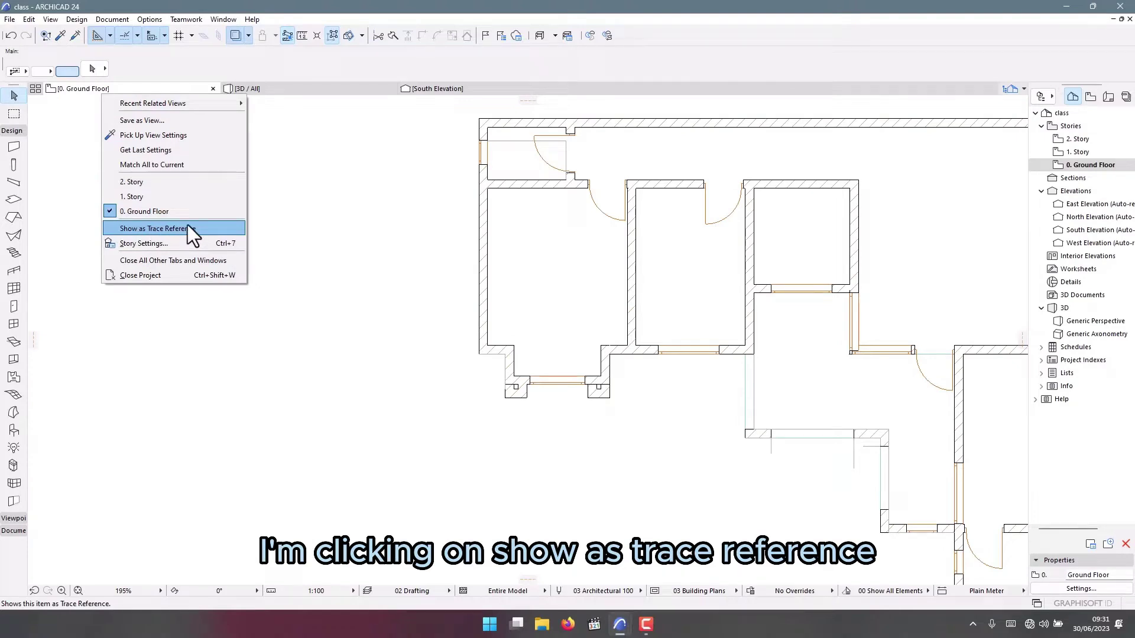
Switch the floor plan to 1. Story with the traced ground floor walls in view
right_click(78, 91)
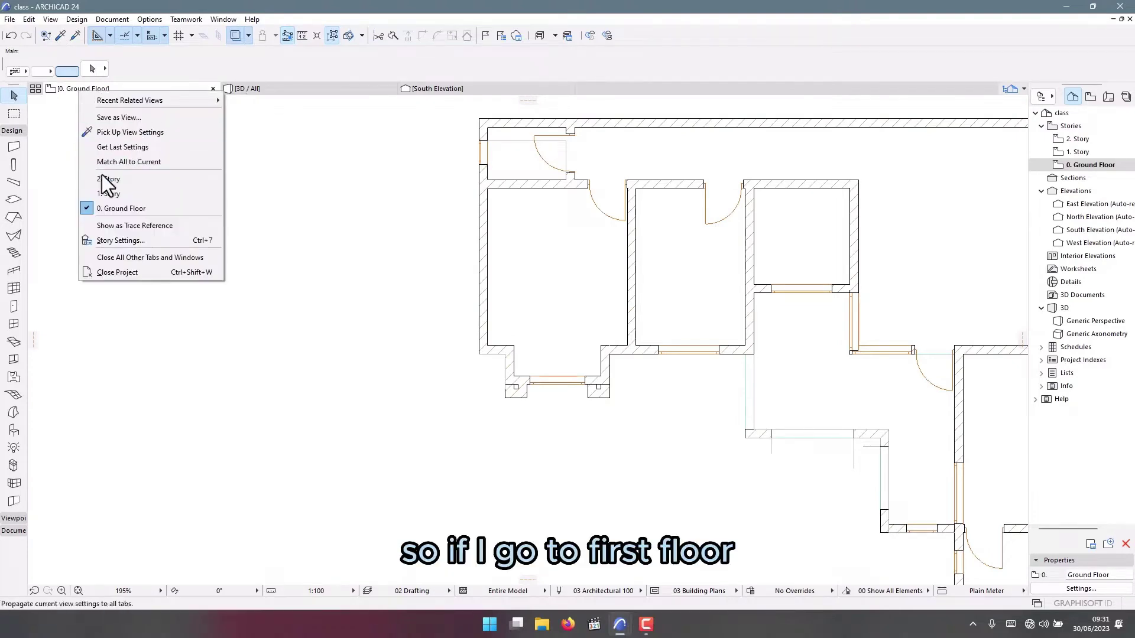
left_click(114, 194)
scroll(684, 362, "down", 5)
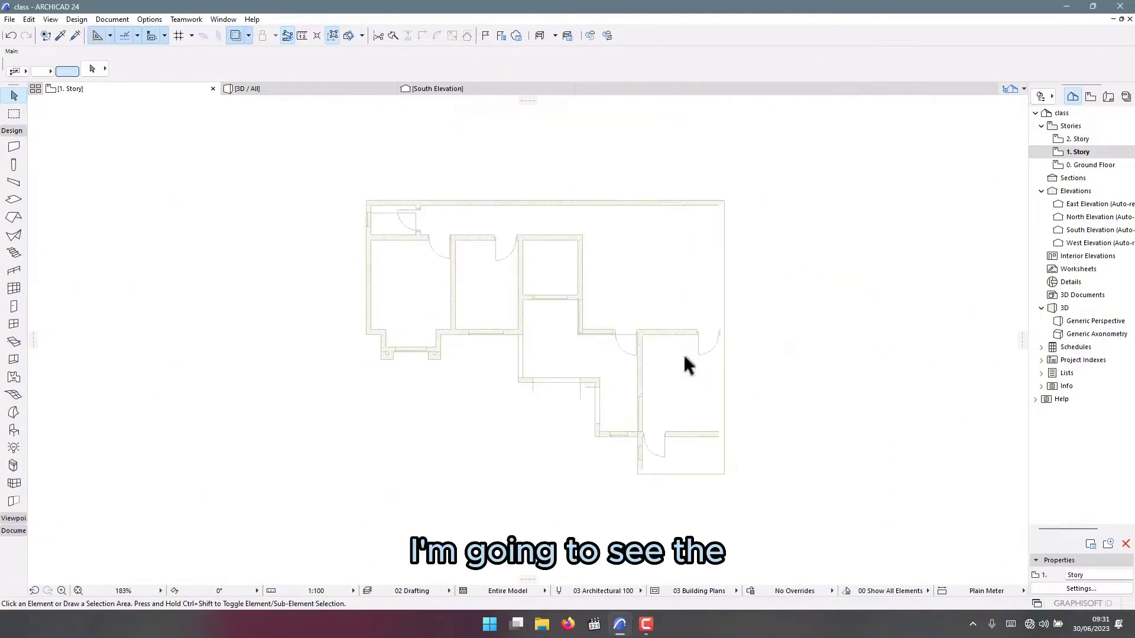
mouse_move(470, 309)
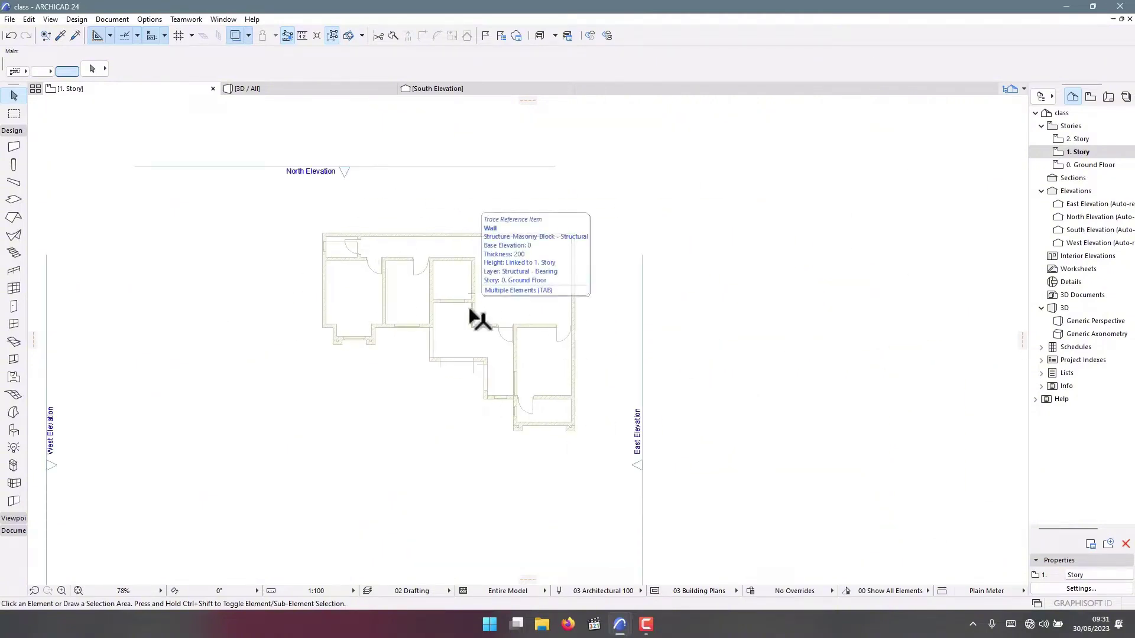
scroll(357, 206, "up", 10)
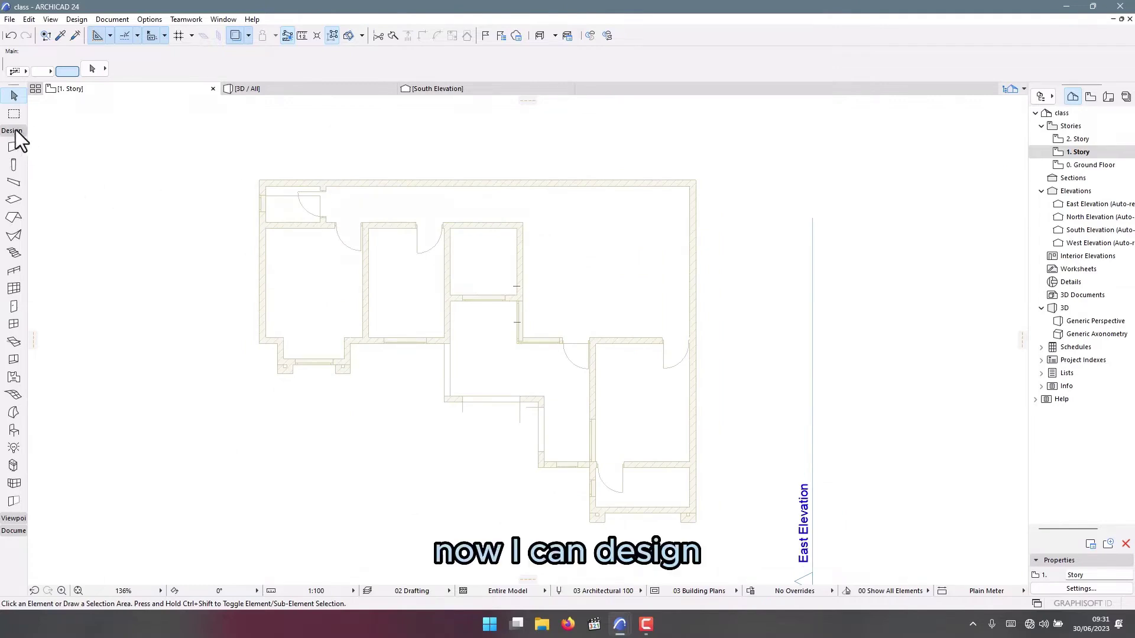
Open the Surfaces element attributes and bring up the list of available surfaces
left_click(143, 20)
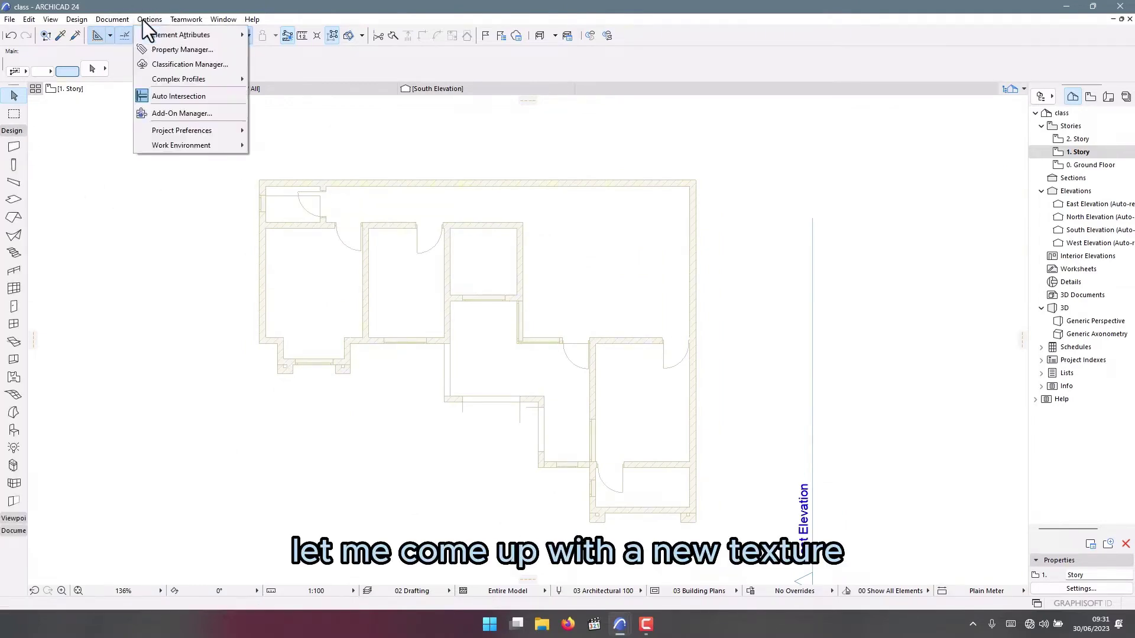
mouse_move(147, 34)
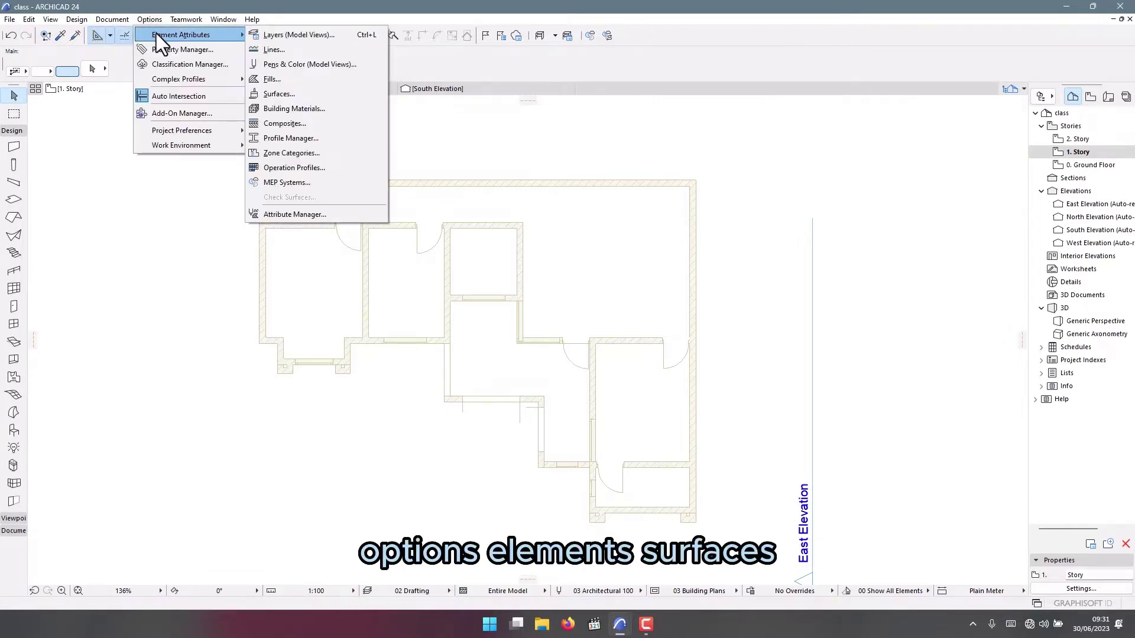
left_click(280, 93)
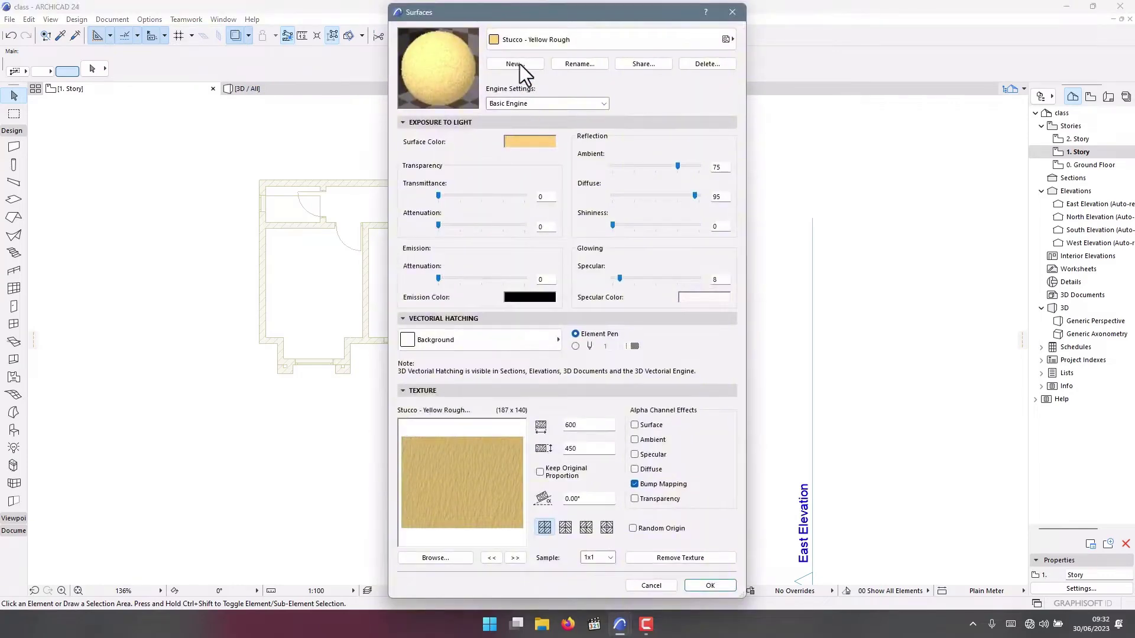
left_click(522, 39)
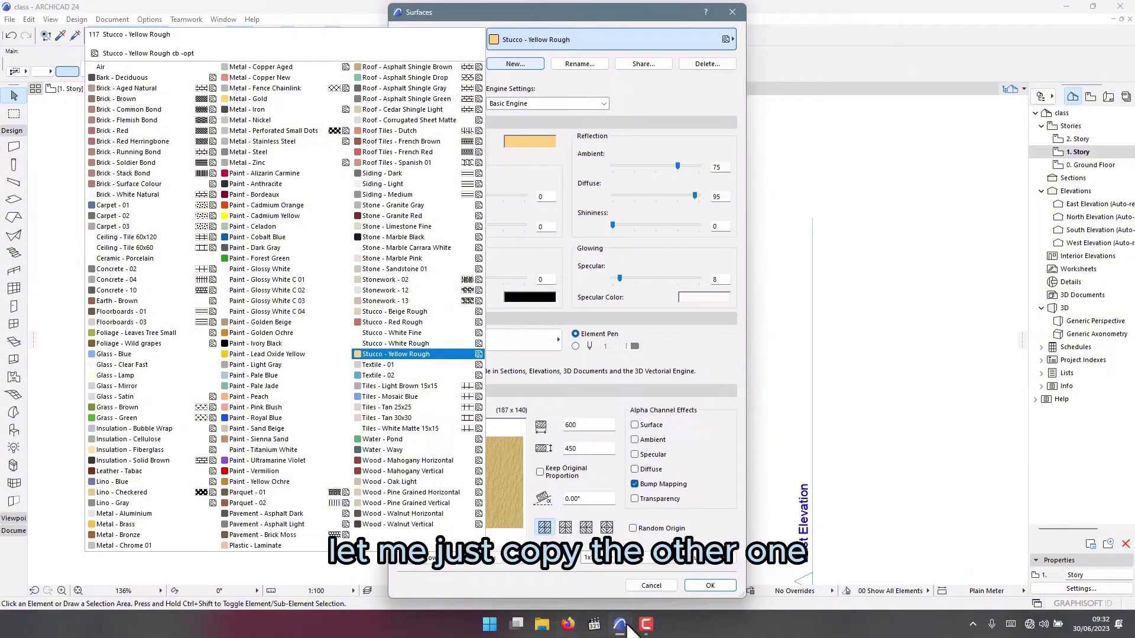
Switch to the kiamunyi project, check the parapet walls' height and override surfaces in their settings, and return to the class project
mouse_move(620, 625)
left_click(688, 564)
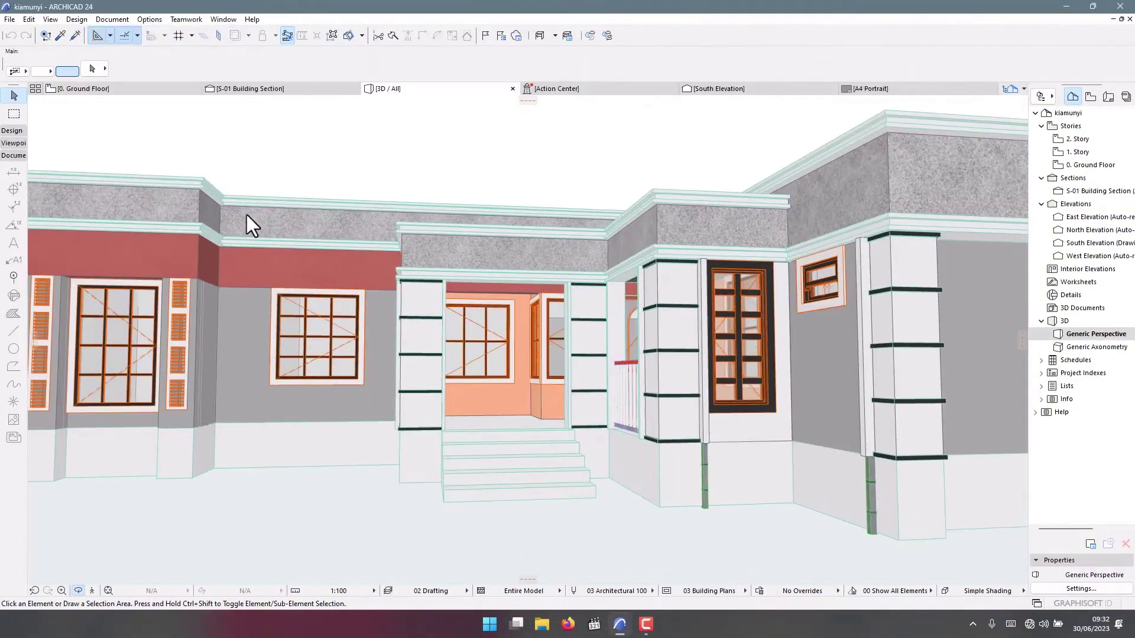
left_click(193, 196)
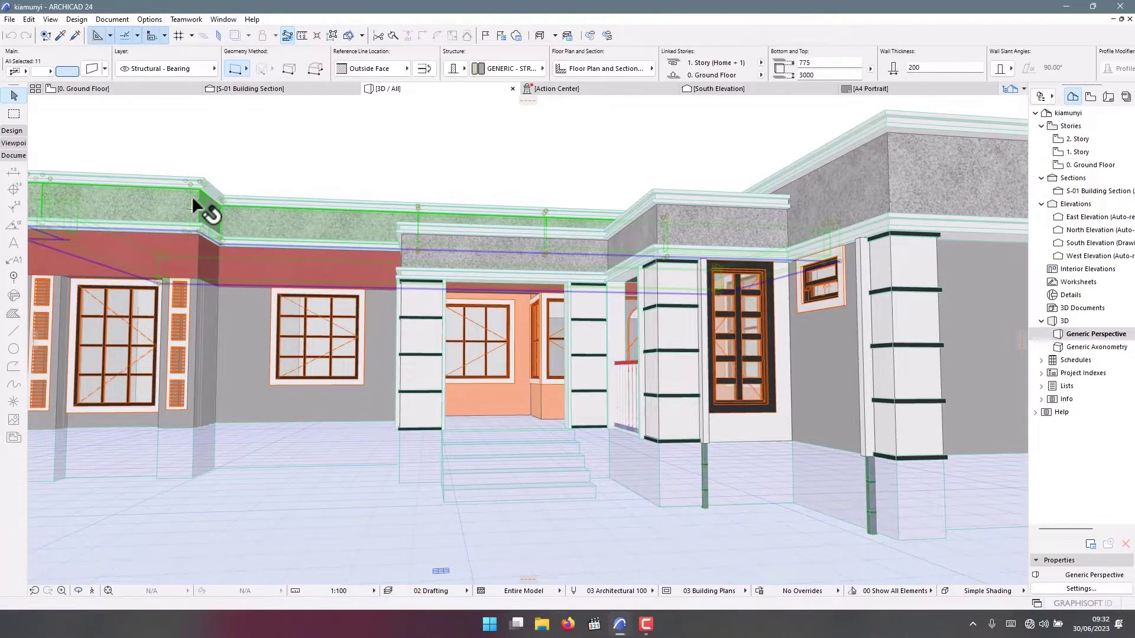
double_click(191, 197)
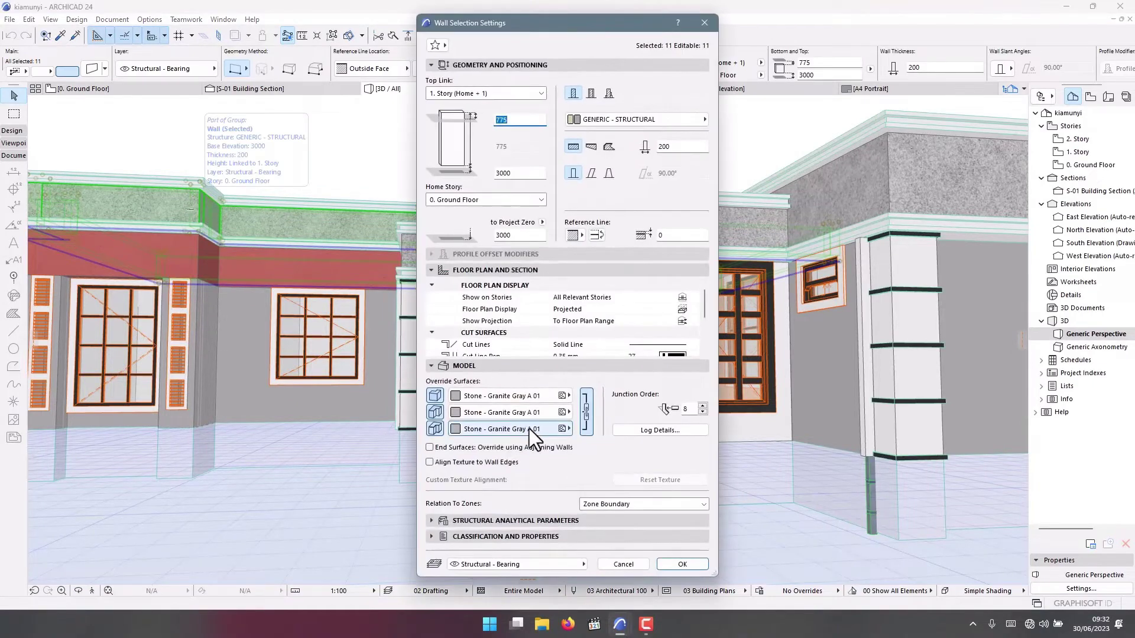
left_click(703, 22)
mouse_move(619, 623)
left_click(511, 536)
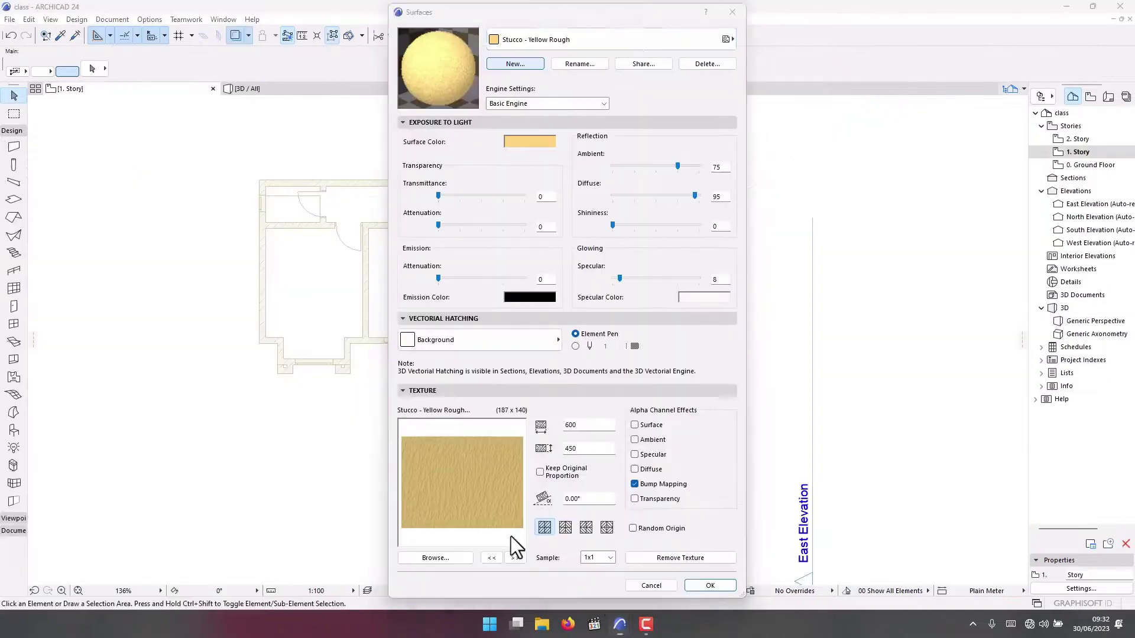
Look through the available surfaces for a granite stone finish and close the Surfaces dialog
left_click(552, 40)
left_click(552, 40)
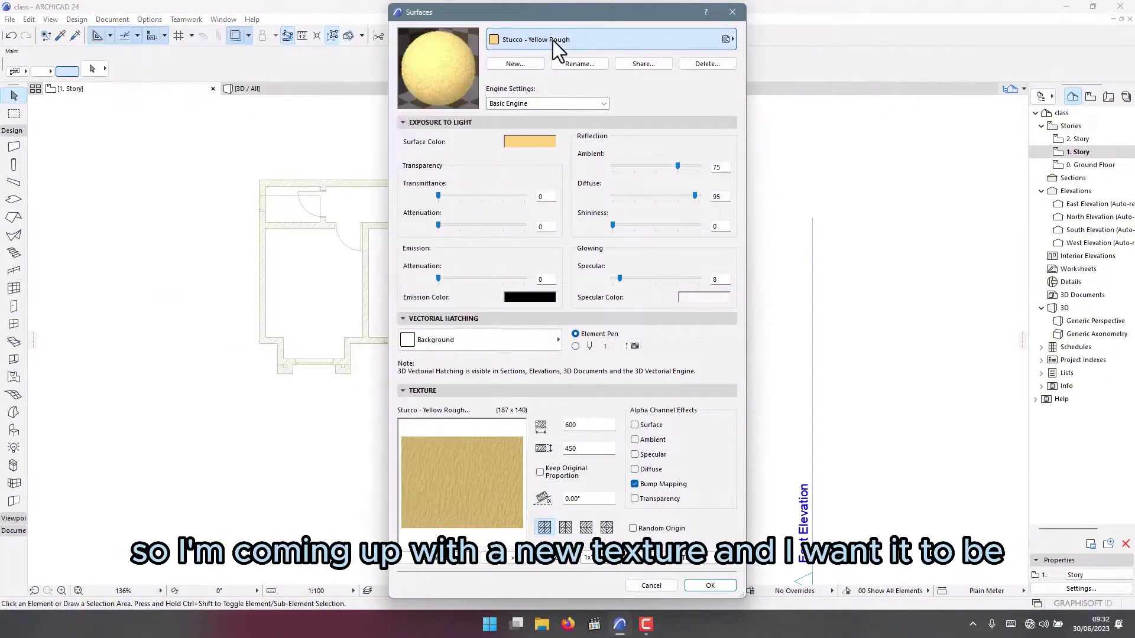
left_click(595, 38)
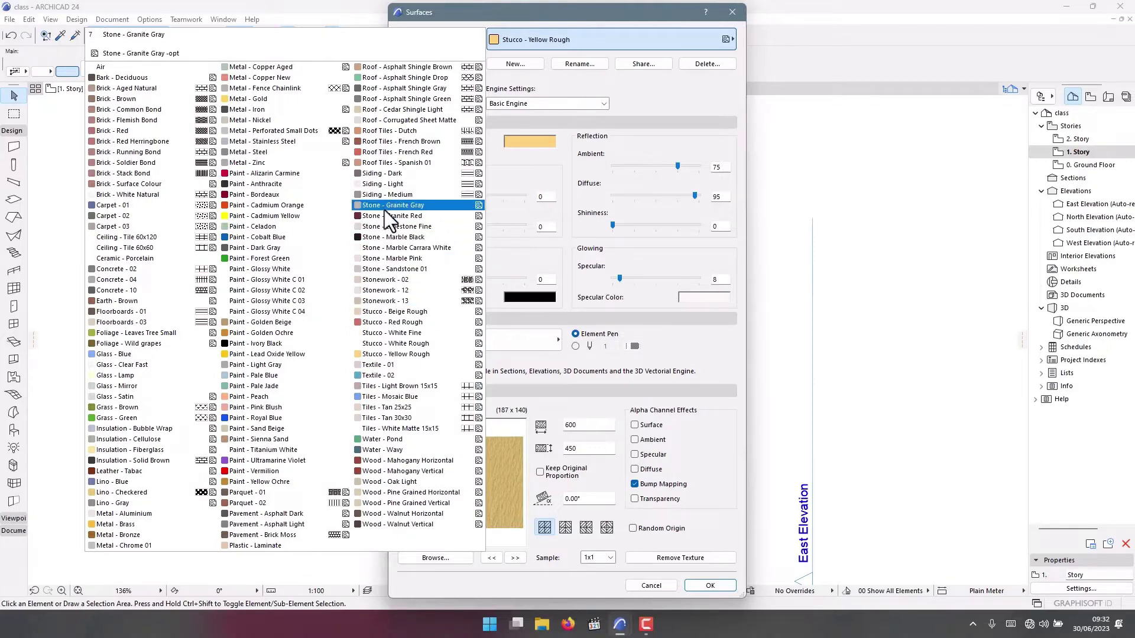
left_click(730, 15)
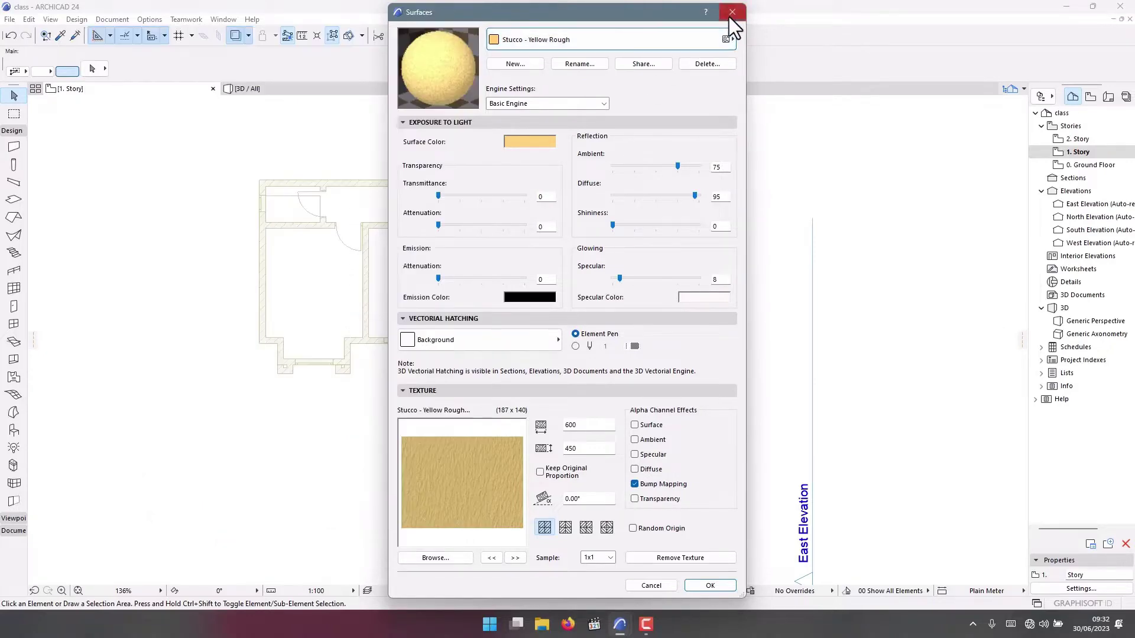
left_click(731, 13)
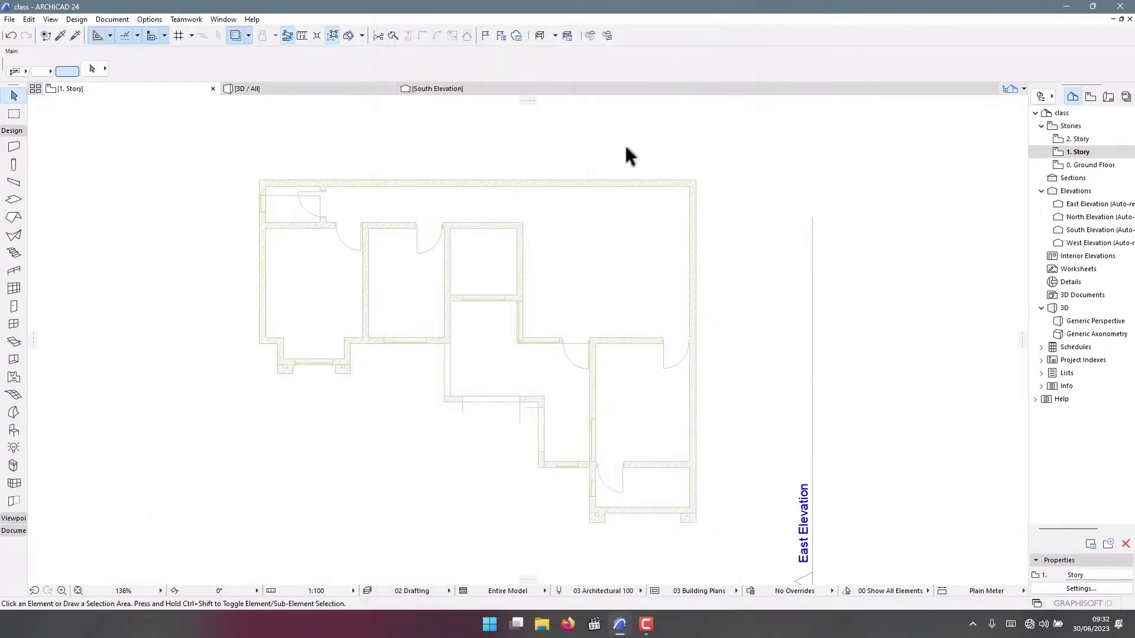
In the default wall settings, set the top offset from 2. Story to -2225 with the base offset at 0
left_click(15, 148)
key("ctrl+t")
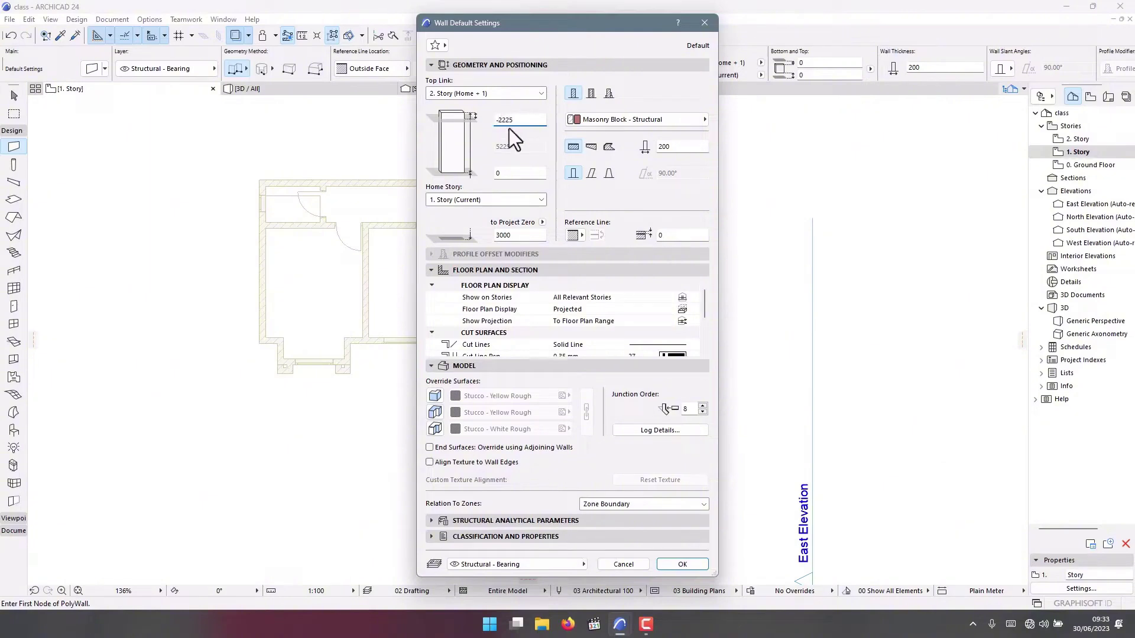
left_click(521, 171)
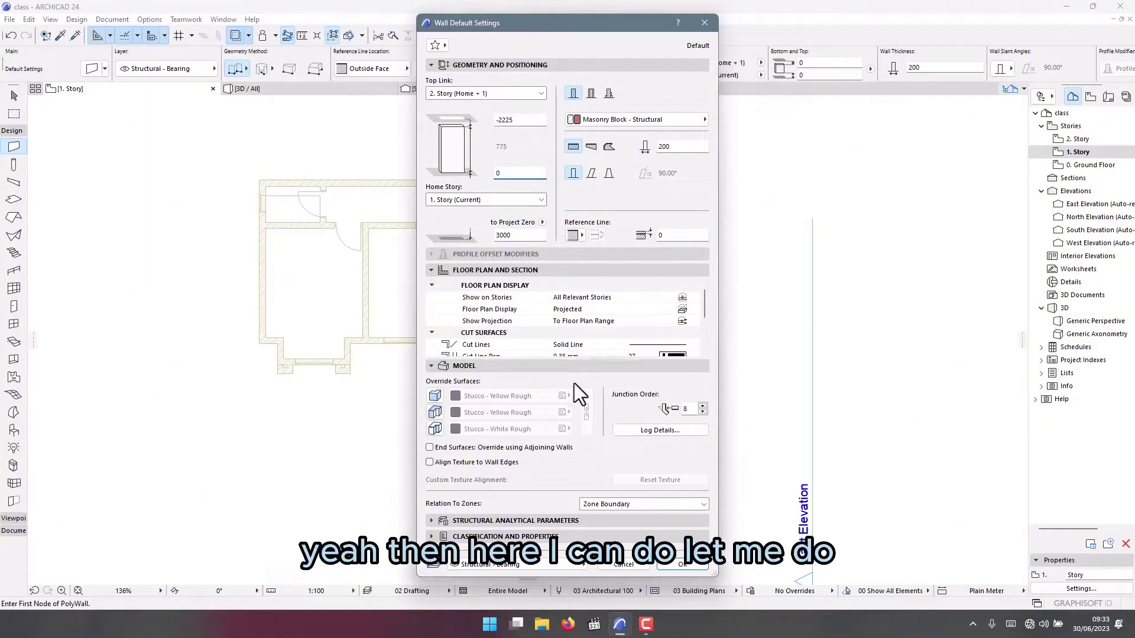
Override only the first surface of the default wall with Stone - Granite Gray and accept the settings
left_click(438, 393)
left_click(435, 412)
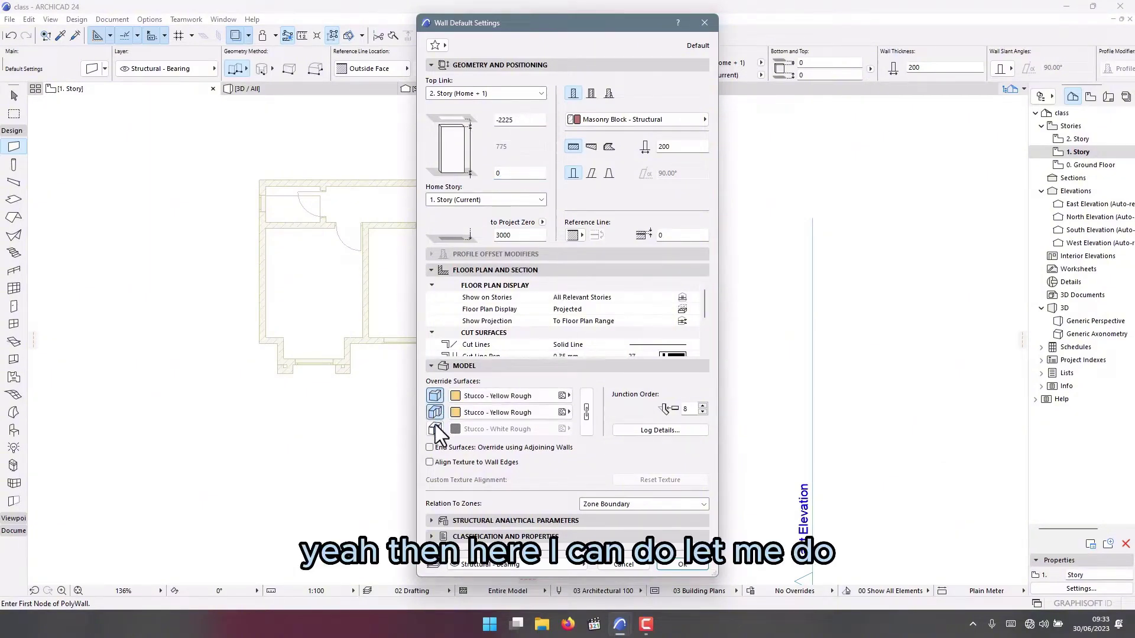
left_click(435, 429)
left_click(467, 396)
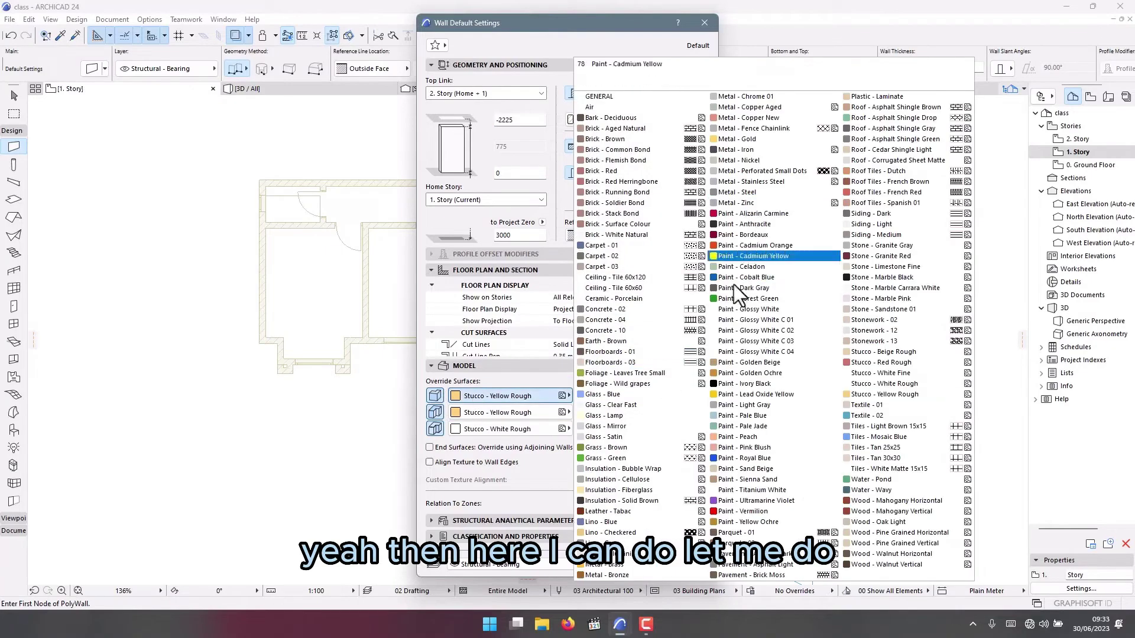
left_click(498, 403)
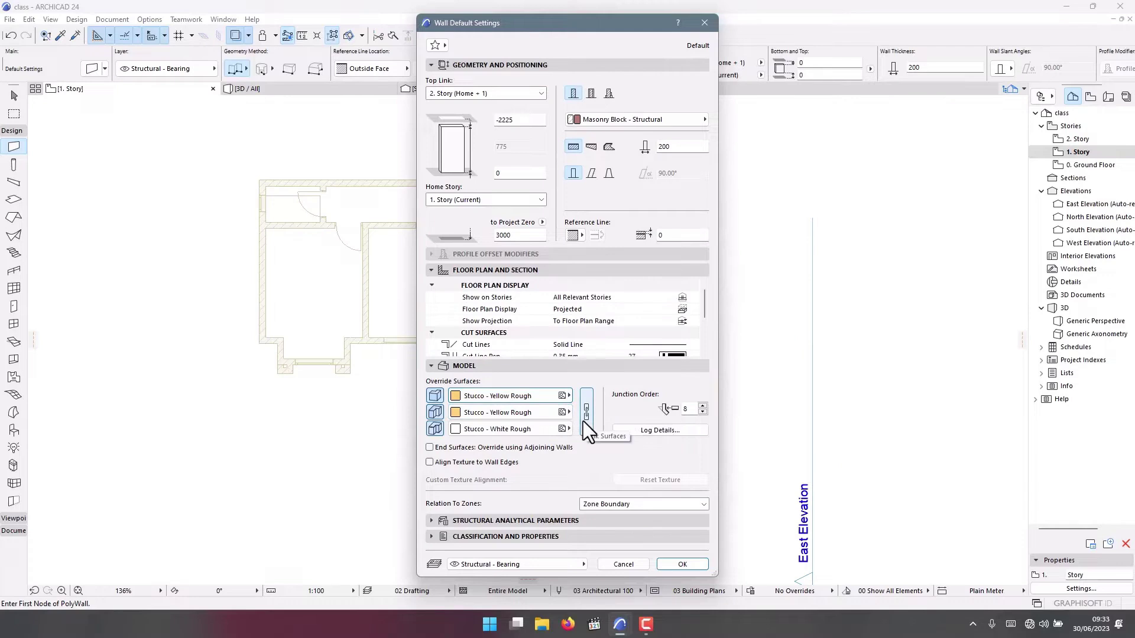
left_click(438, 413)
left_click(438, 429)
left_click(466, 395)
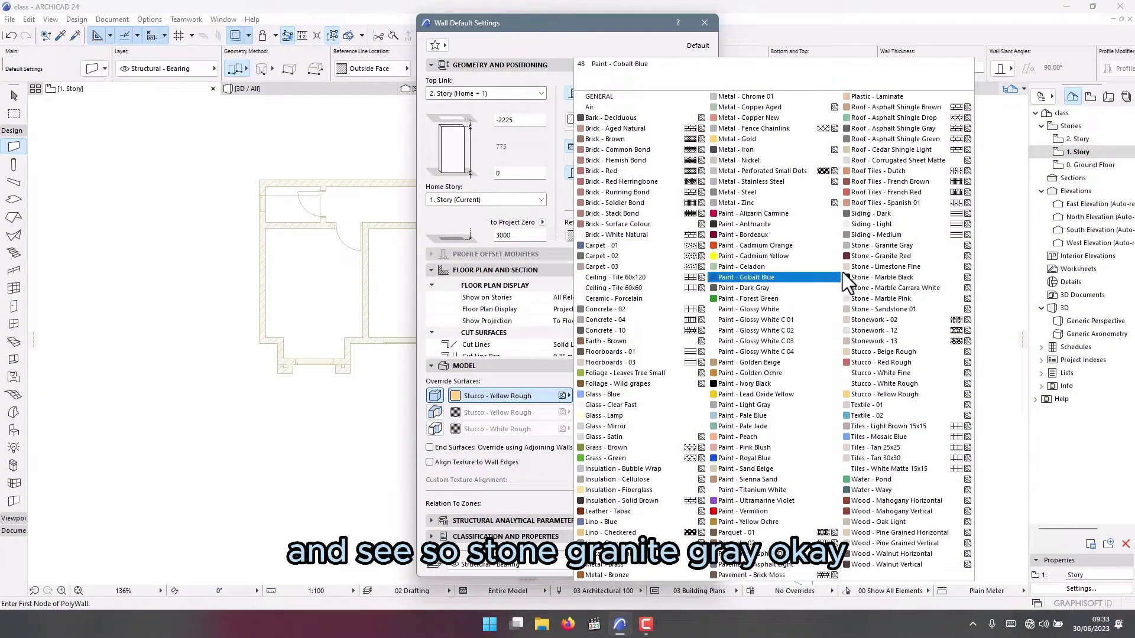
left_click(877, 246)
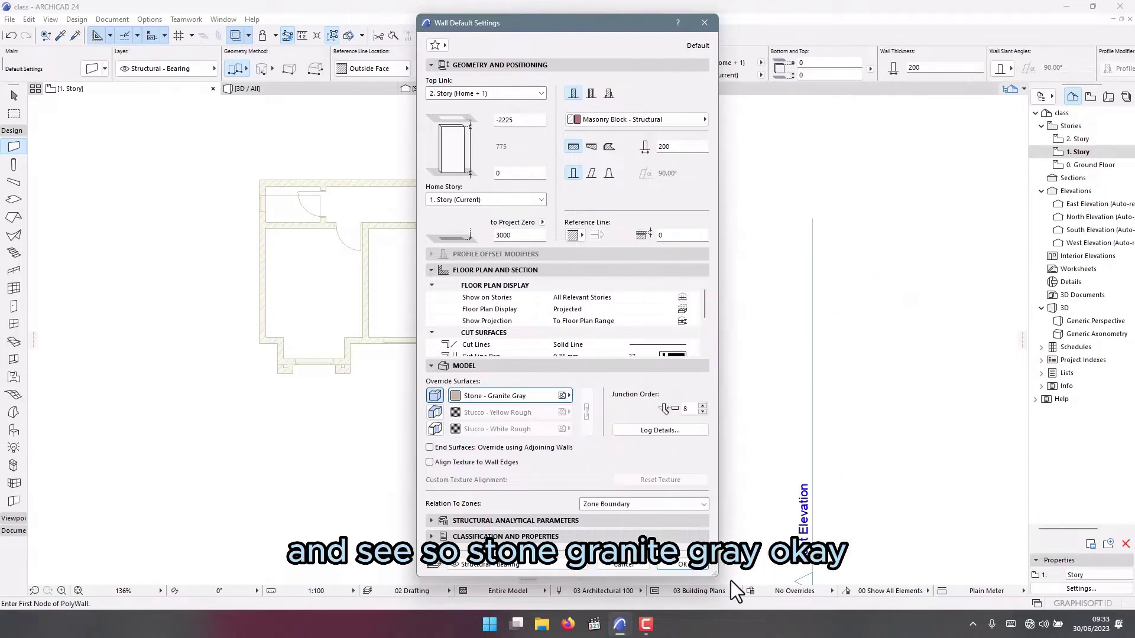
left_click(681, 564)
Set the wall's reference line location to Center
scroll(304, 183, "up", 2)
scroll(304, 183, "down", 3)
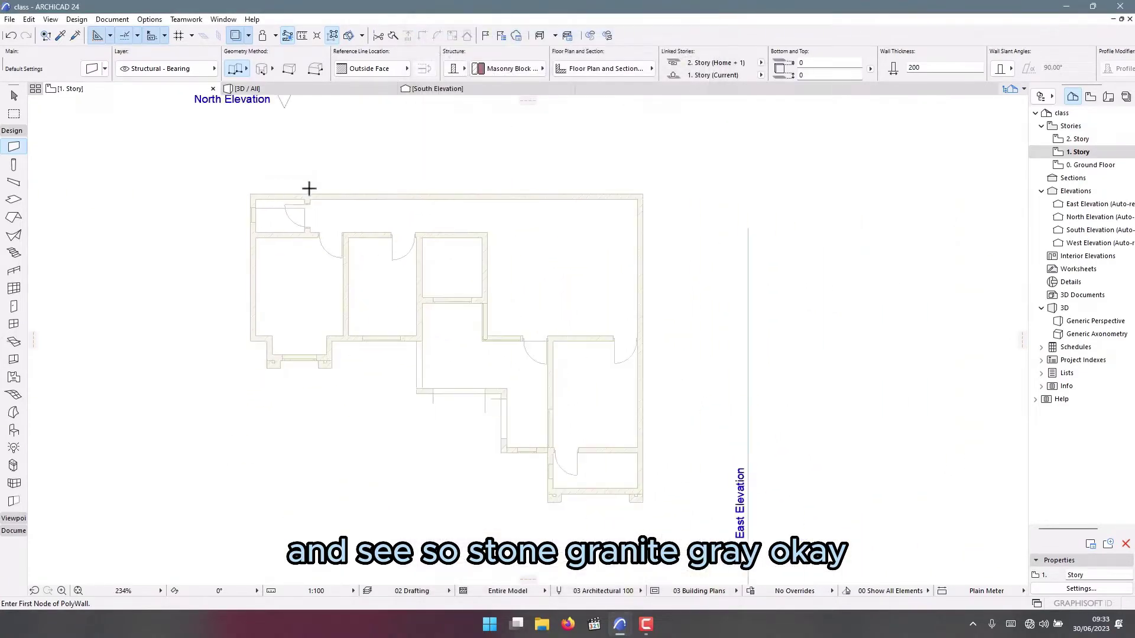
scroll(615, 179, "up", 5)
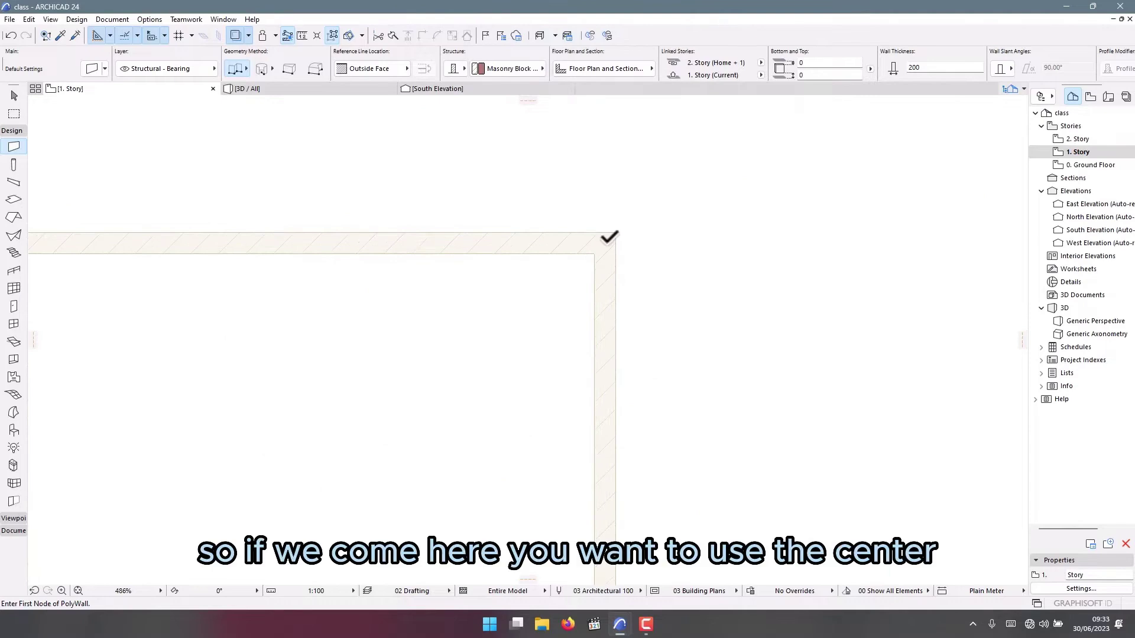
left_click(388, 68)
left_click(444, 88)
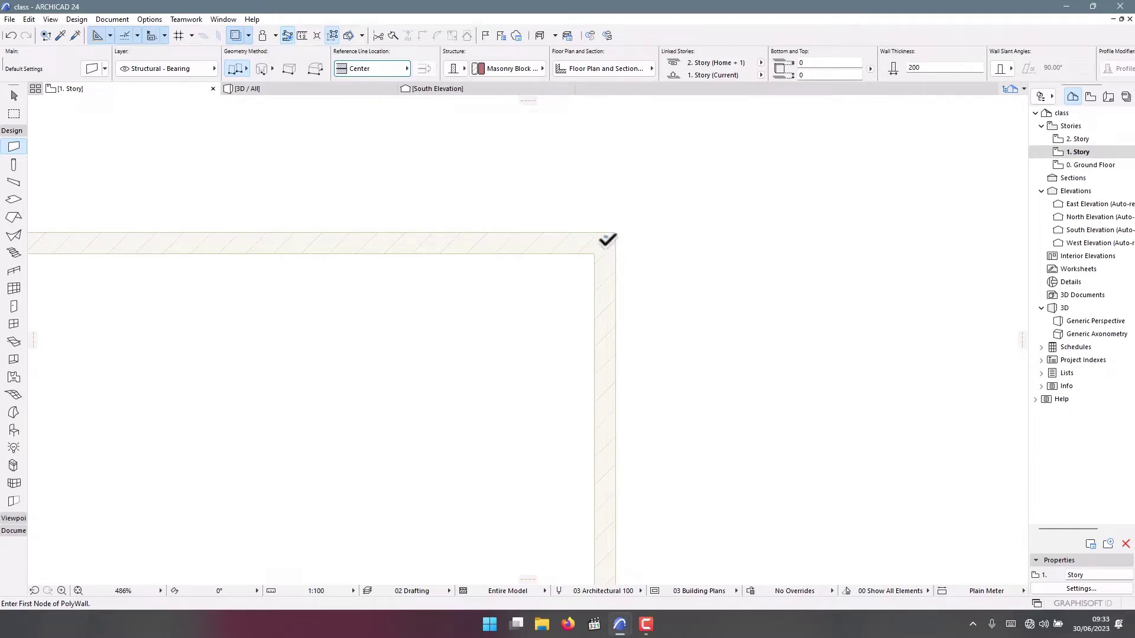
Draw the parapet wall from the traced north-east corner 14200 along the north side and 5200 down the west side
left_click(606, 240)
scroll(591, 195, "down", 5)
scroll(414, 224, "up", 6)
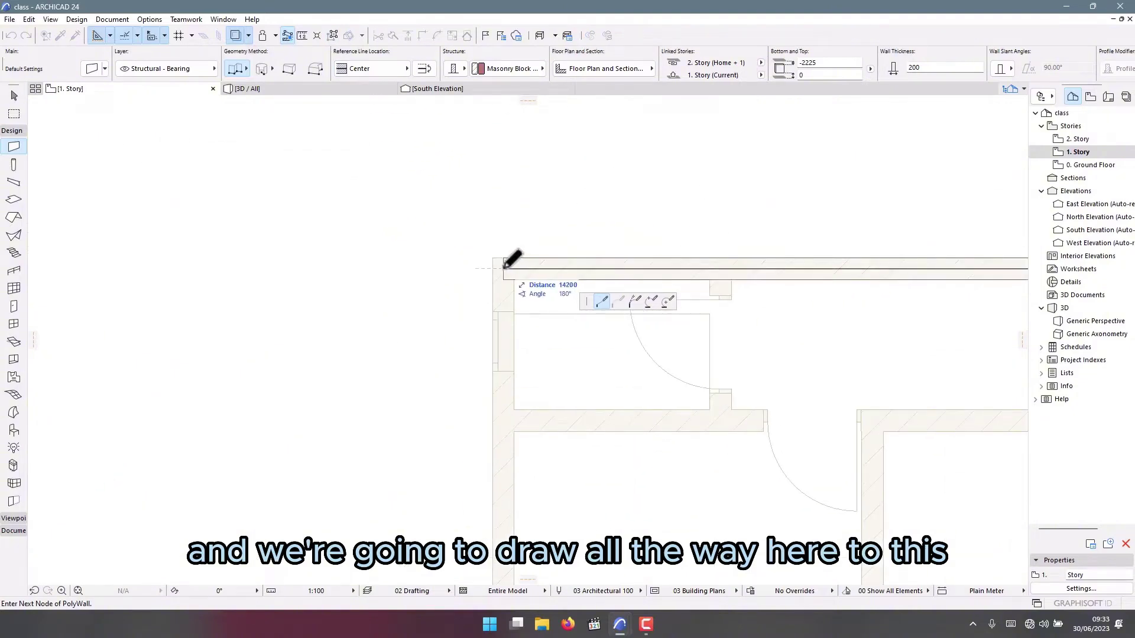
left_click(504, 267)
scroll(392, 222, "down", 3)
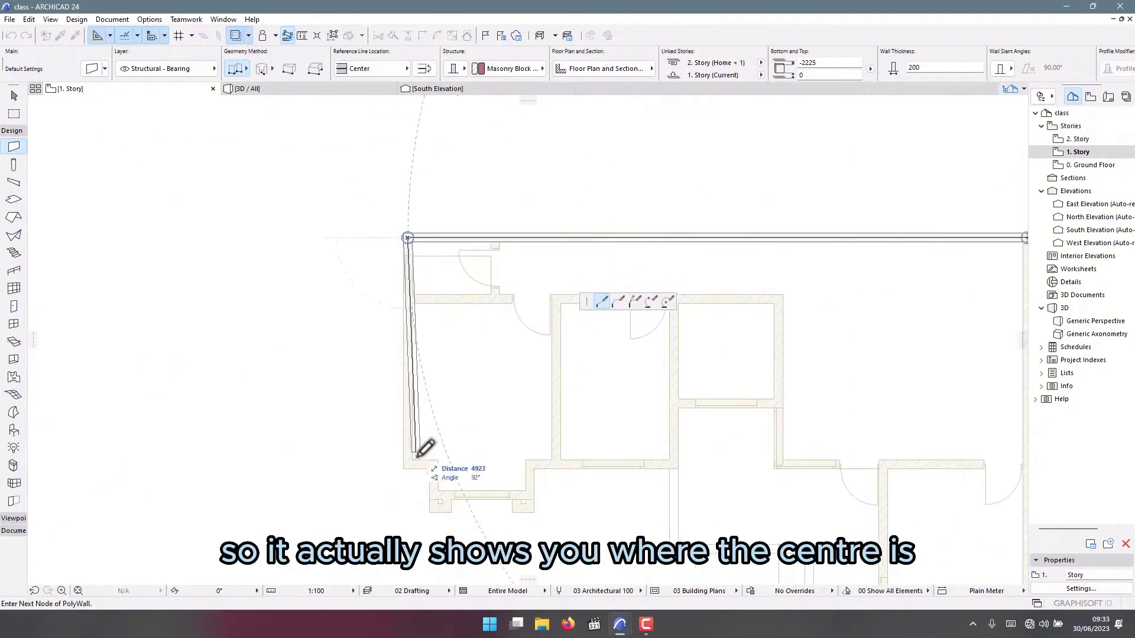
scroll(416, 464, "up", 4)
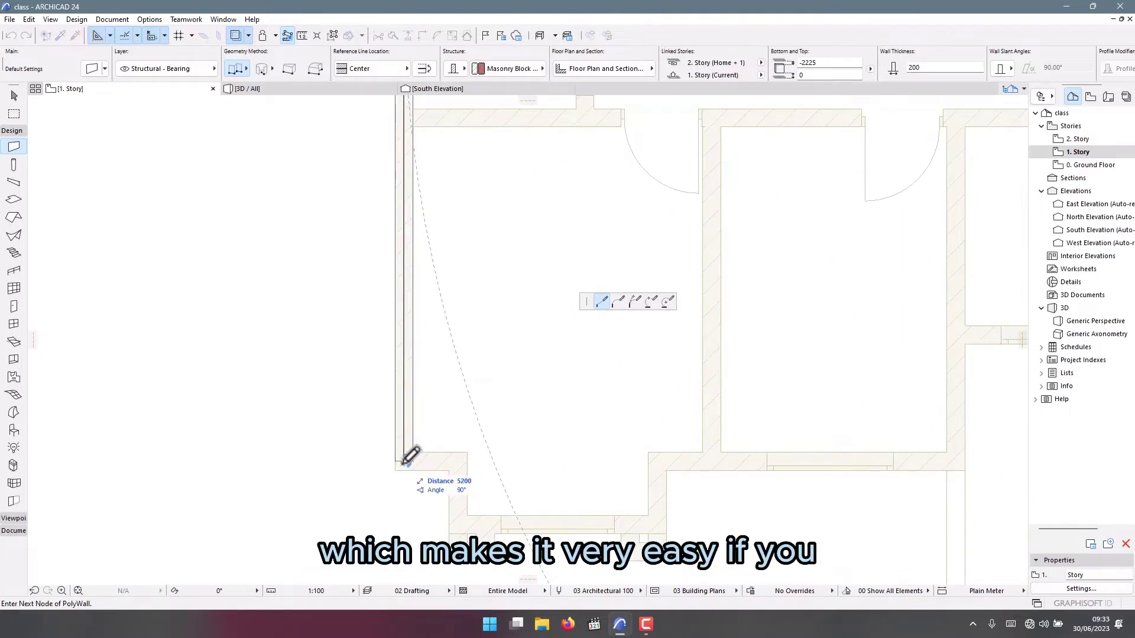
left_click(404, 461)
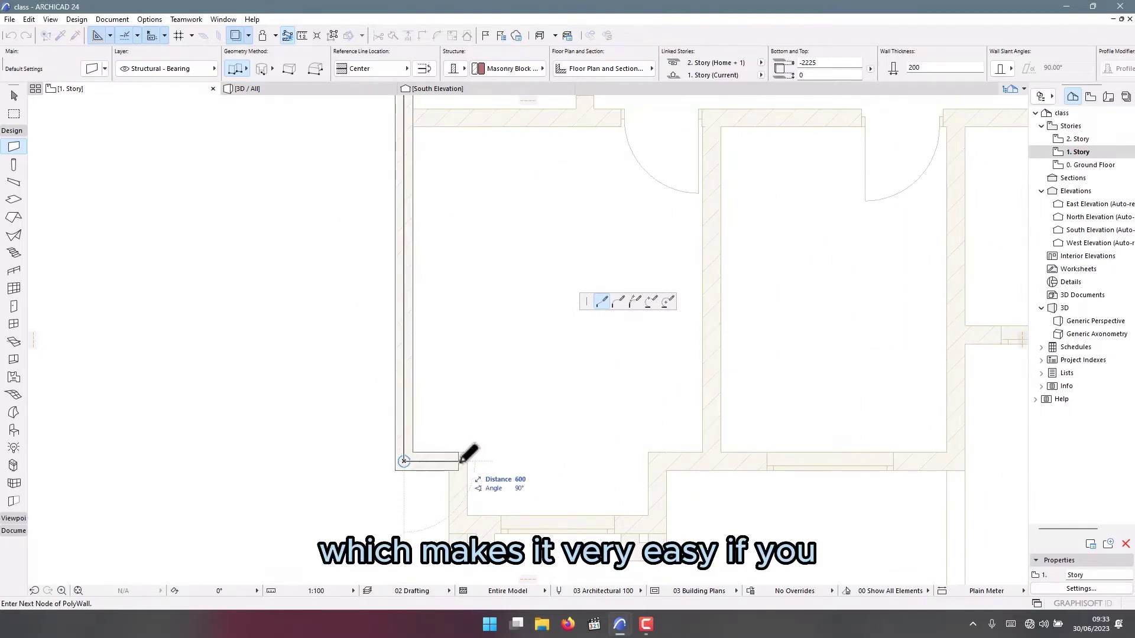
Continue the parapet wall 600 east to the bay and around the traced bay window walls with a 700 return on the east side
scroll(459, 339, "down", 3)
scroll(469, 479, "up", 5)
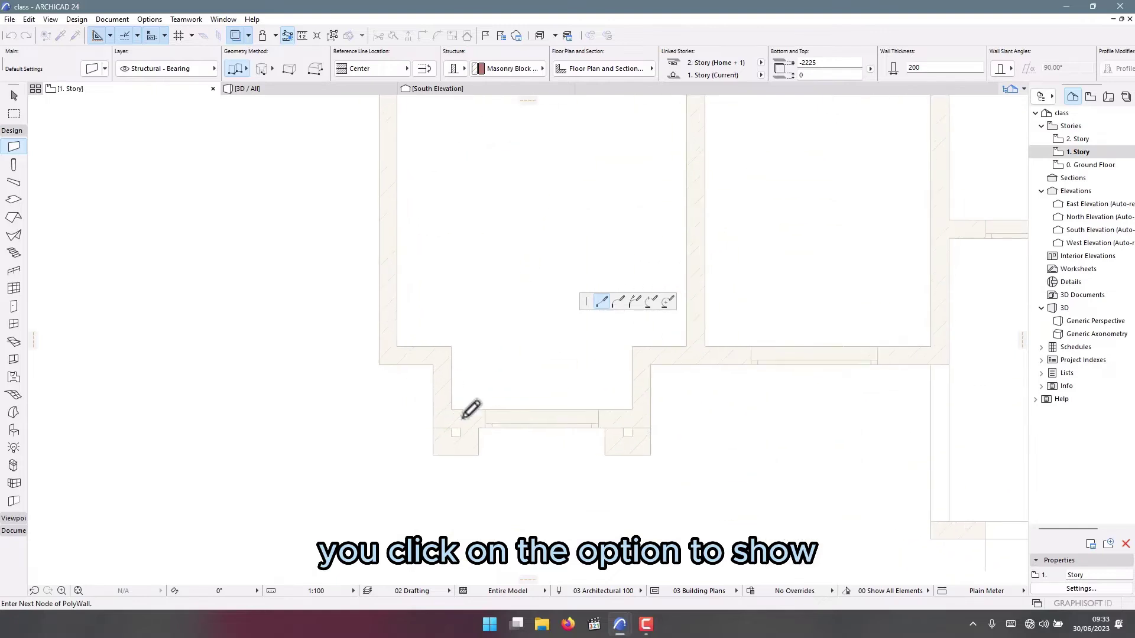
scroll(431, 478, "down", 4)
scroll(397, 467, "up", 2)
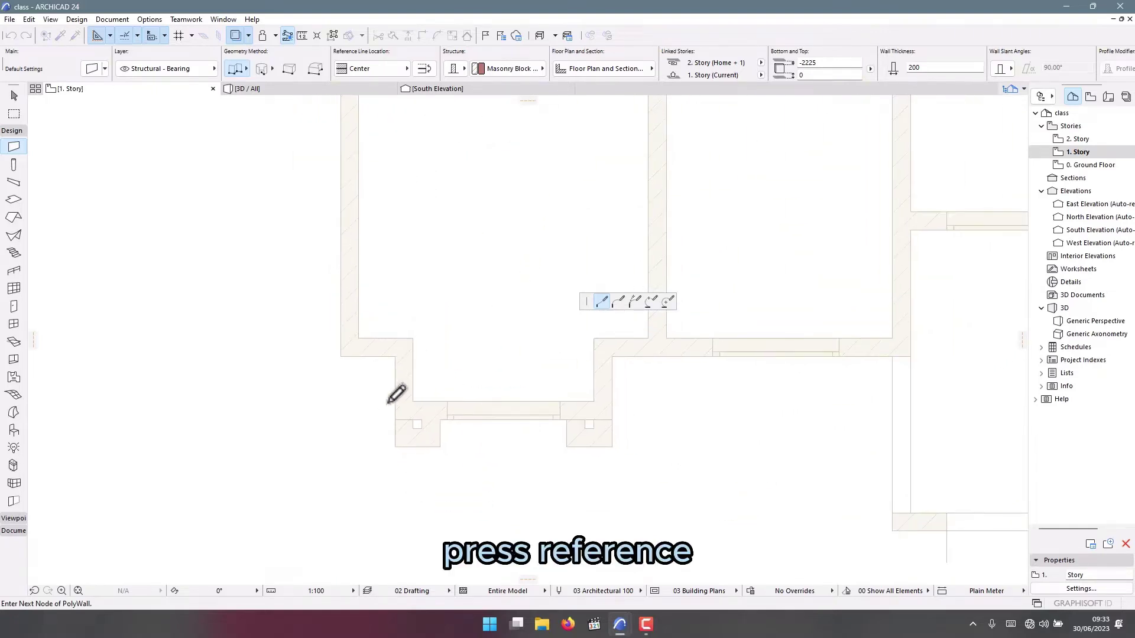
scroll(423, 422, "up", 2)
scroll(372, 307, "down", 1)
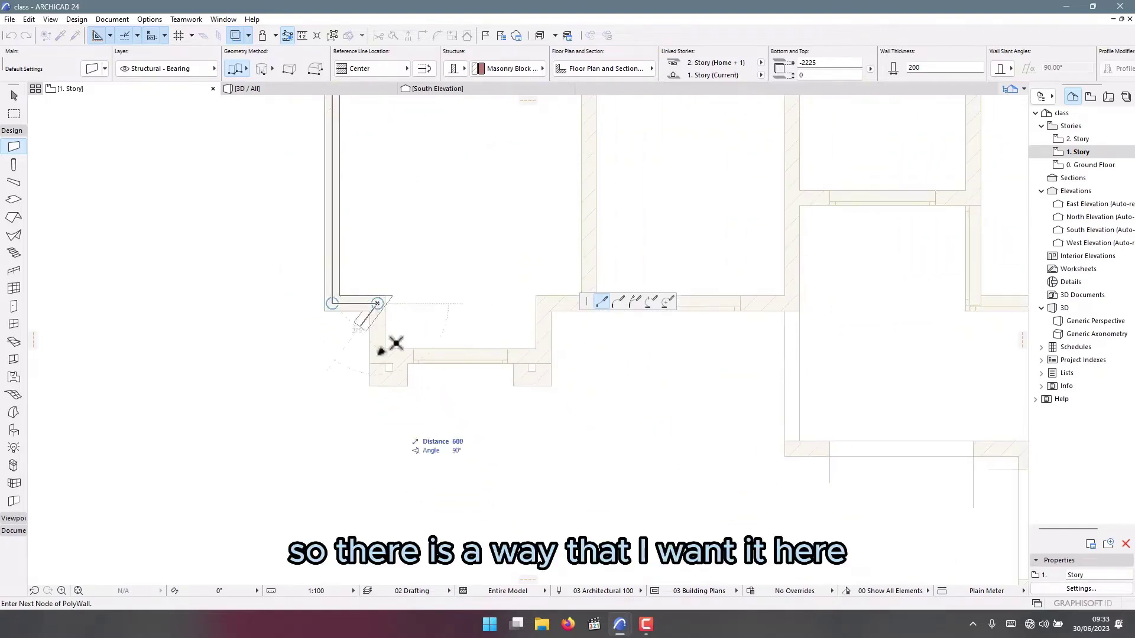
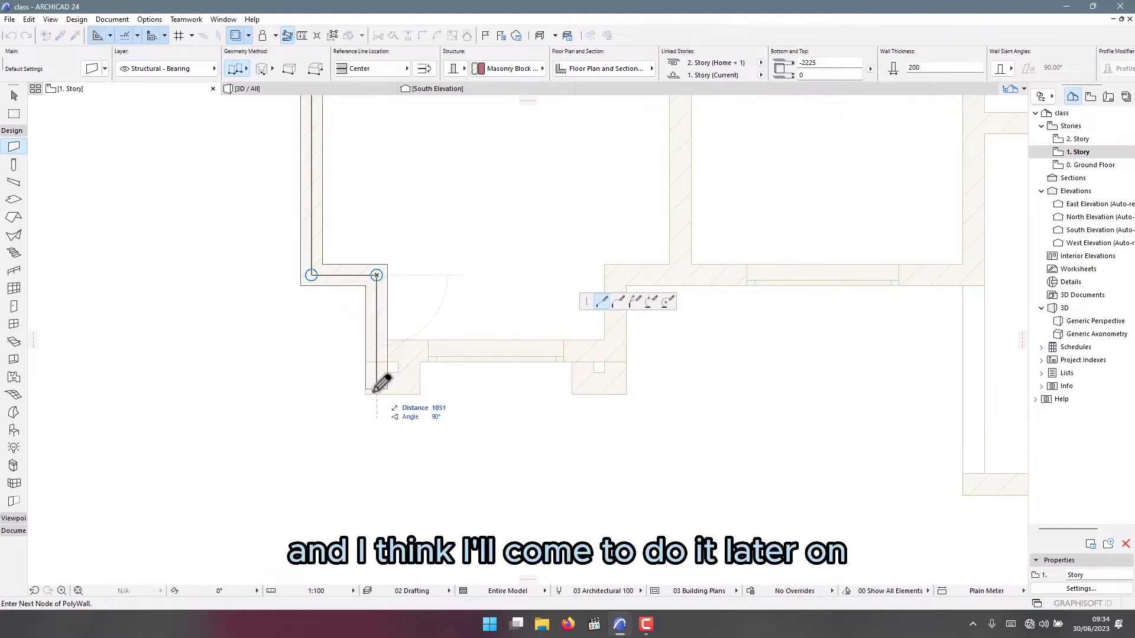
scroll(365, 379, "up", 1)
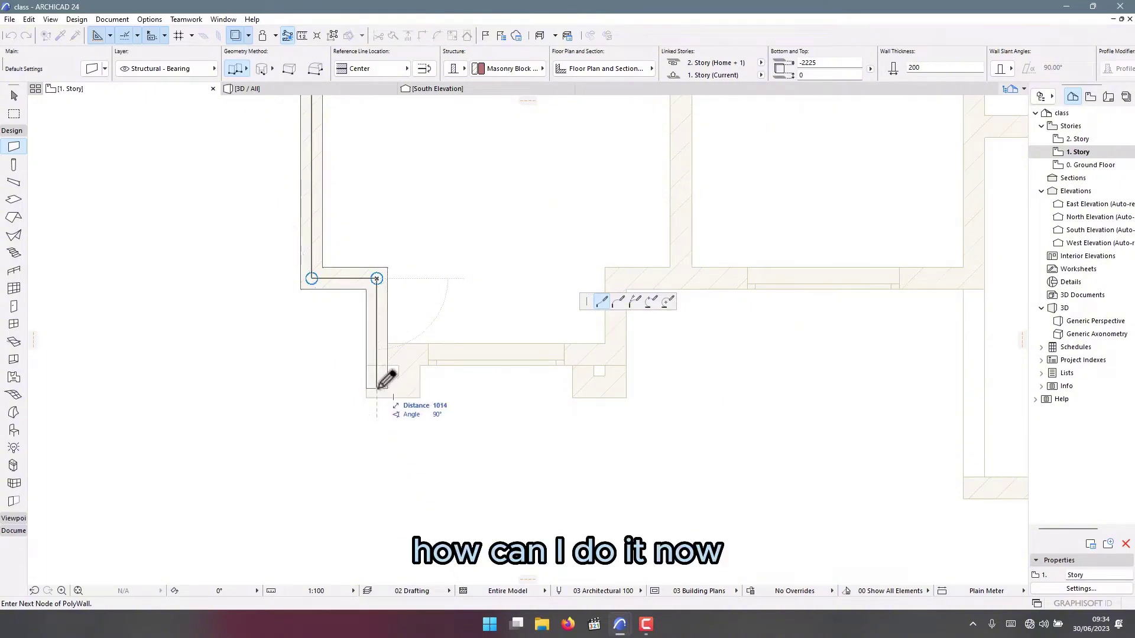
scroll(393, 399, "up", 2)
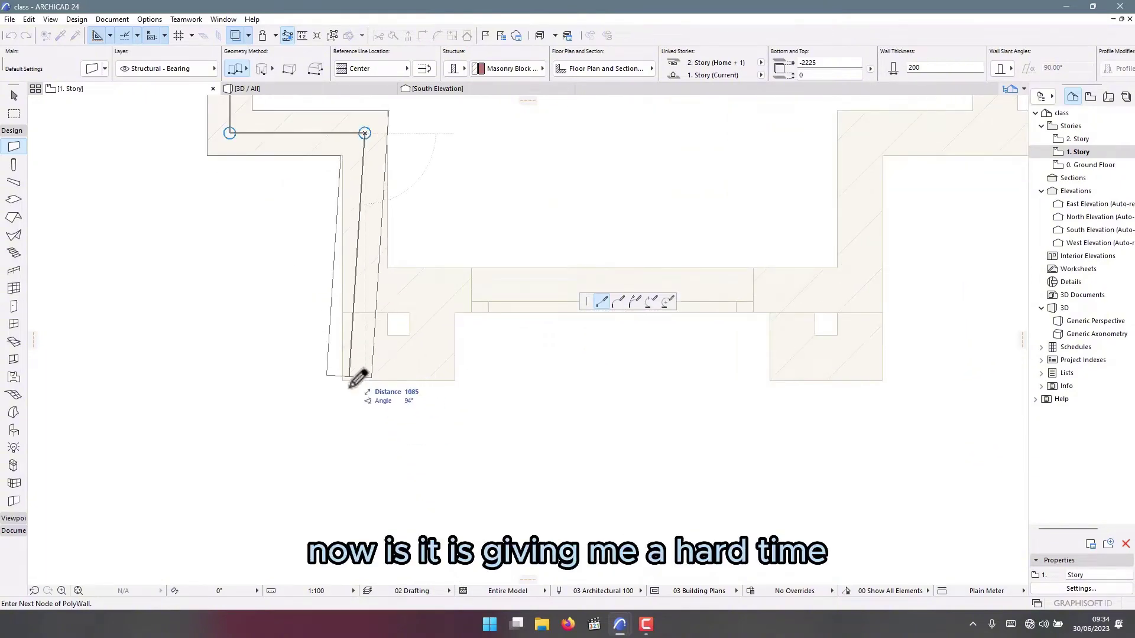
scroll(358, 372, "down", 2)
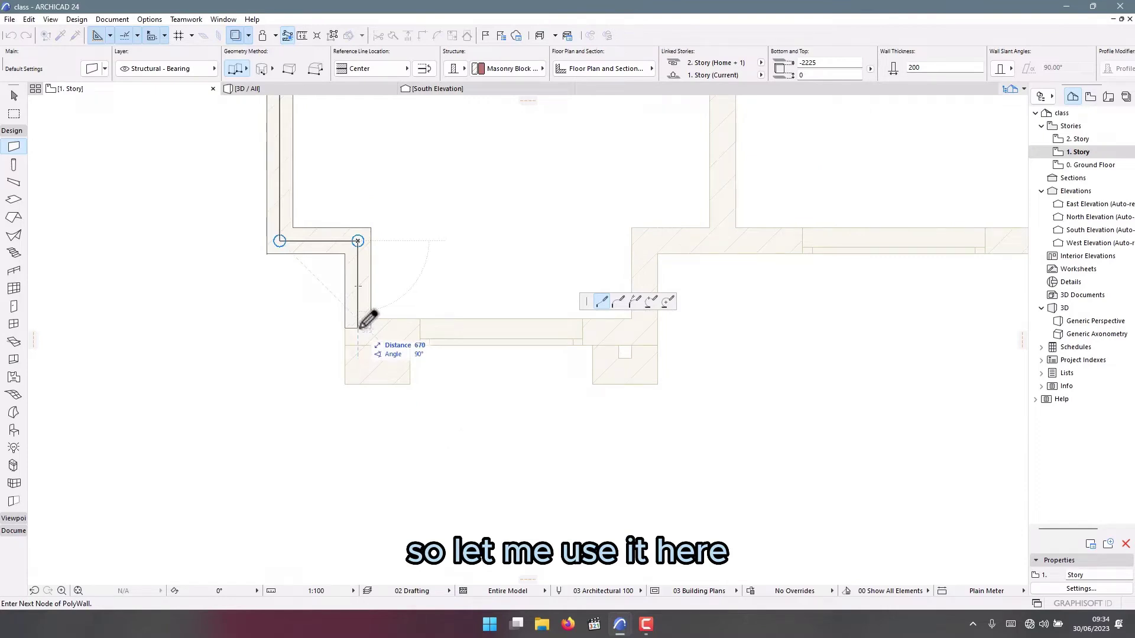
scroll(463, 397, "down", 2)
scroll(404, 357, "up", 4)
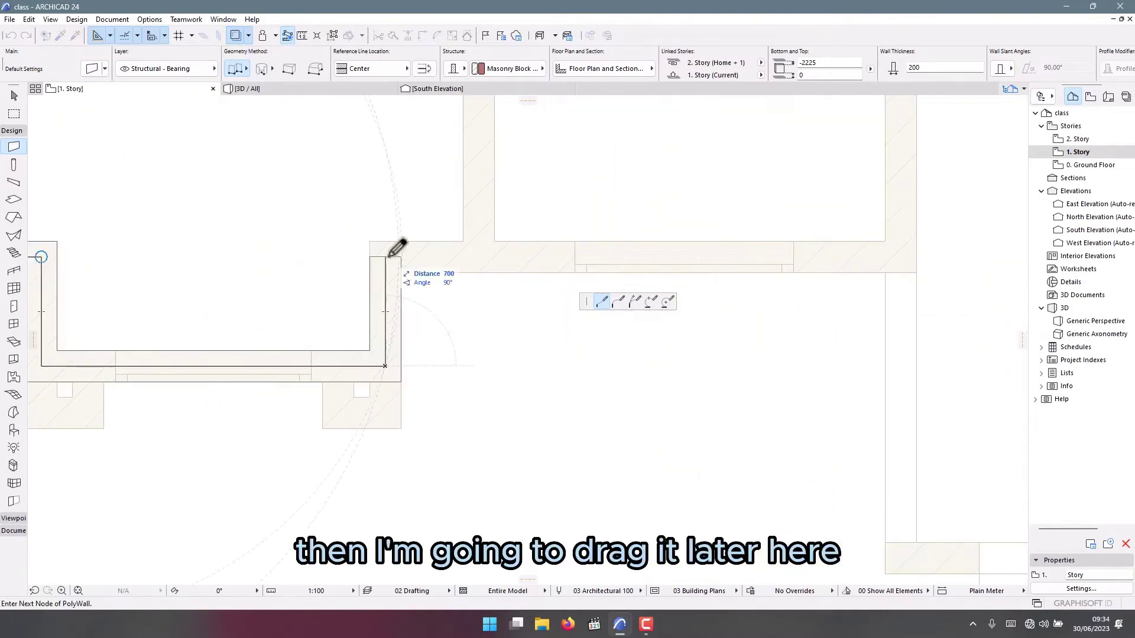
Continue the parapet wall 11400 east from the bay's return to the traced east wall
scroll(245, 359, "down", 3)
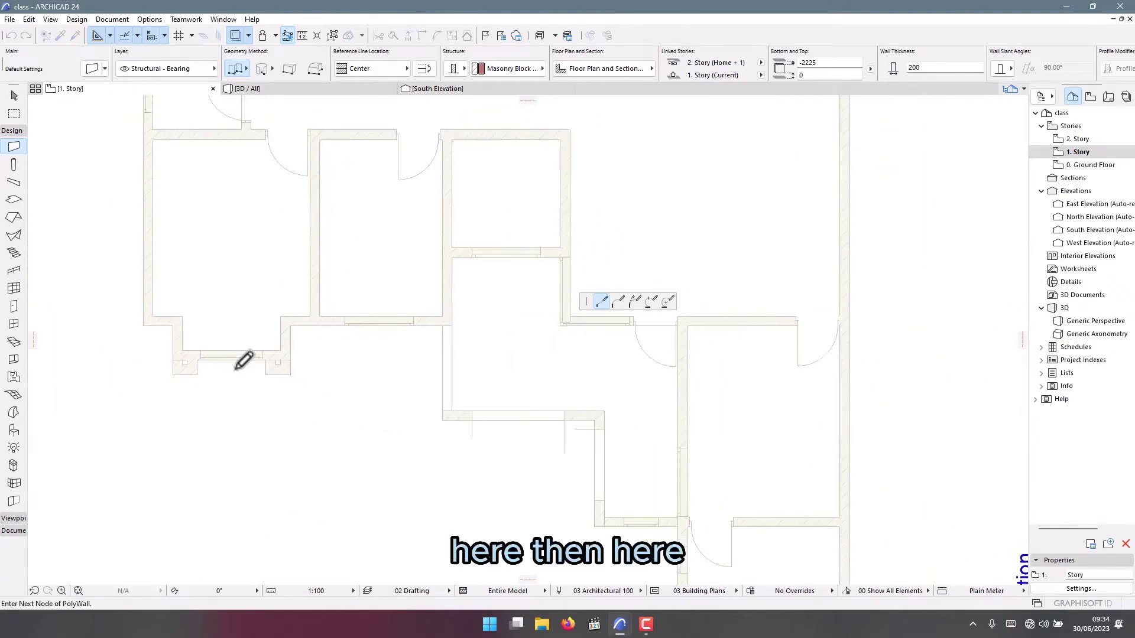
scroll(292, 345, "up", 5)
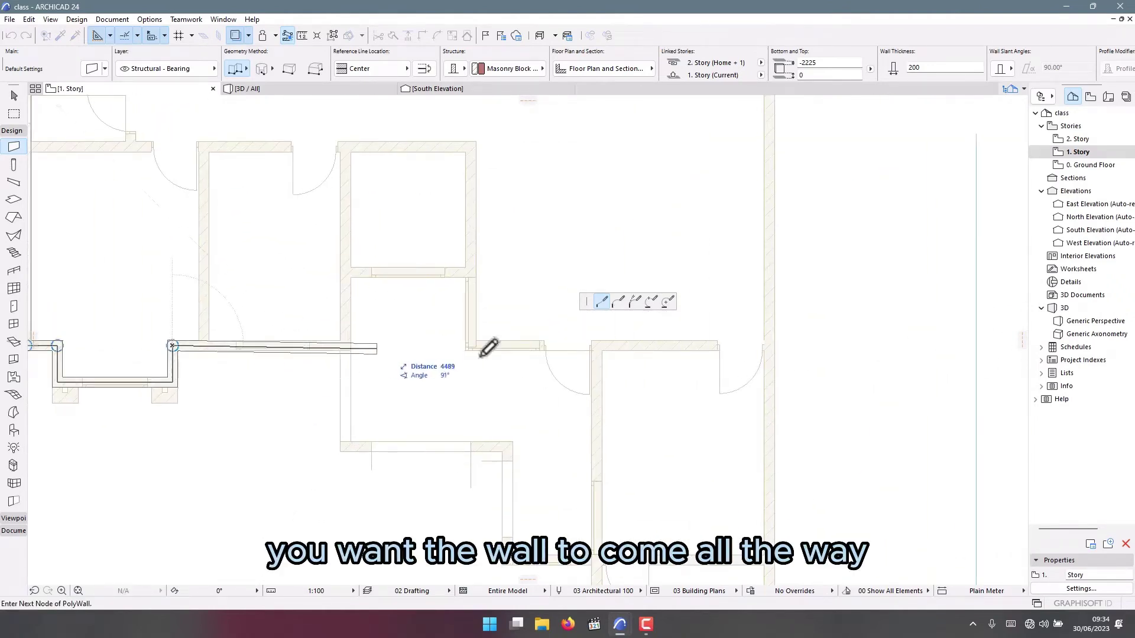
scroll(565, 390, "down", 4)
scroll(387, 384, "up", 3)
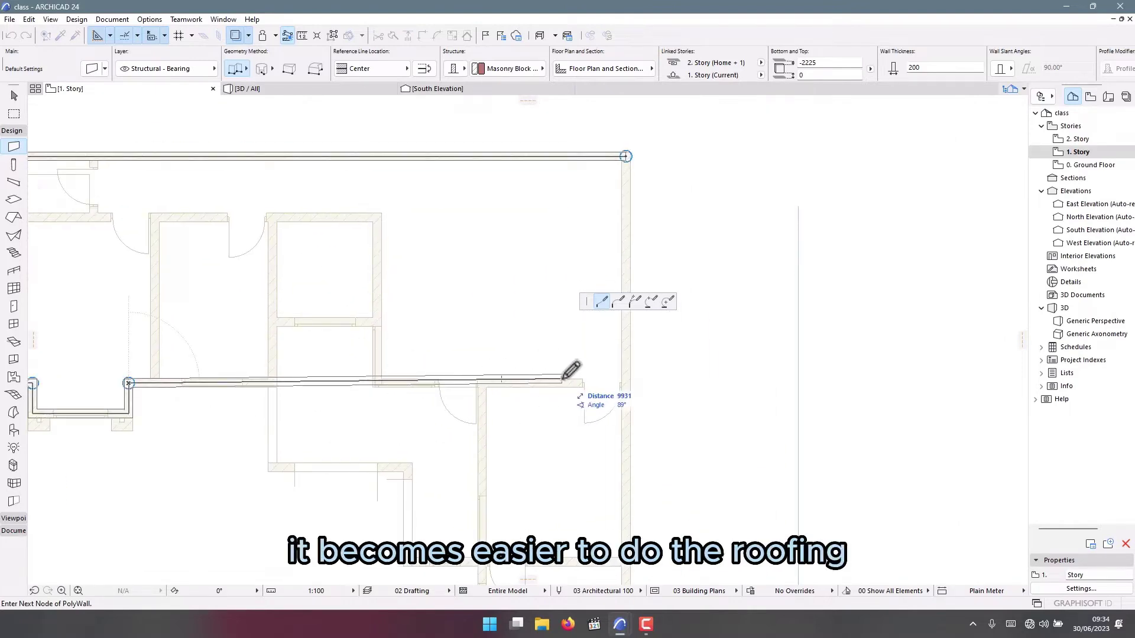
scroll(523, 320, "down", 2)
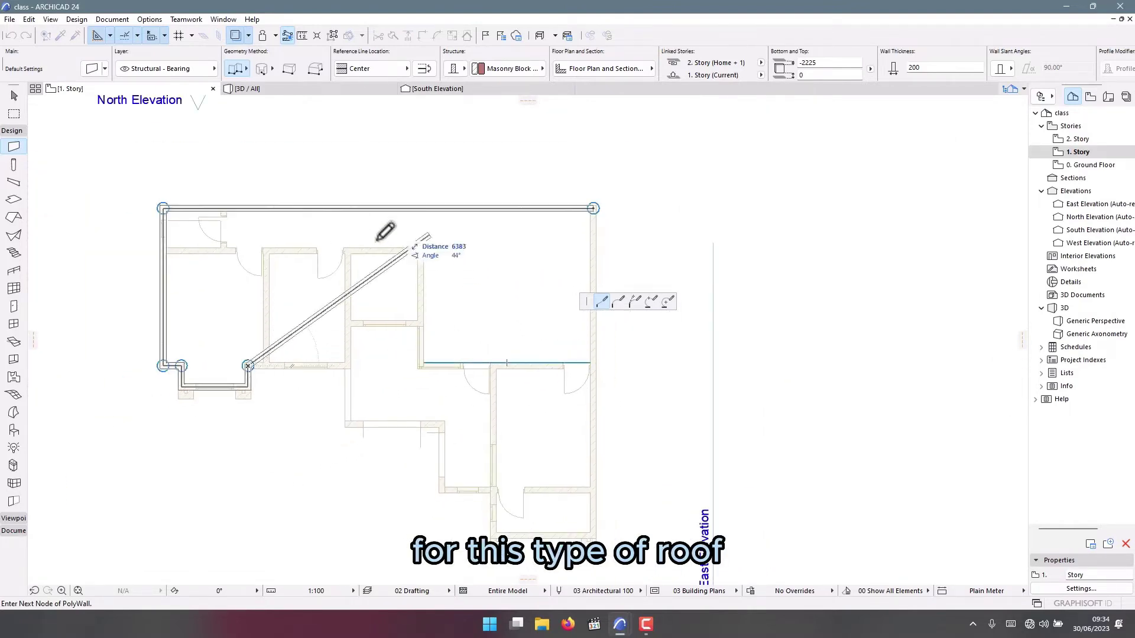
scroll(535, 353, "up", 2)
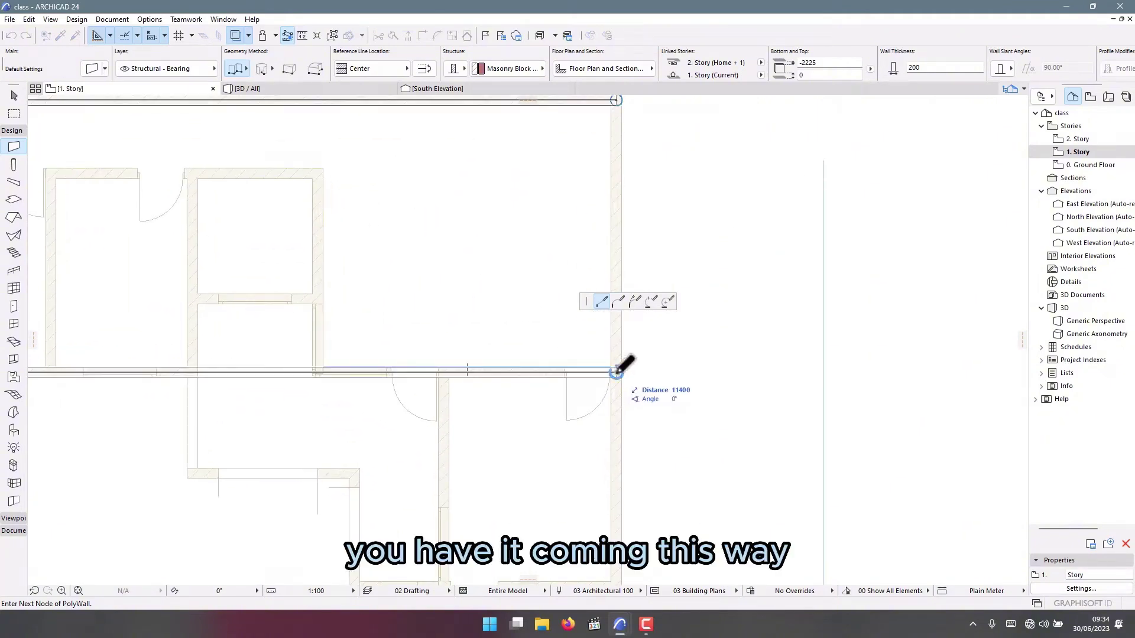
Close the parapet wall at its starting point in the north-east corner and leave the Wall tool
scroll(618, 367, "down", 3)
scroll(573, 332, "up", 4)
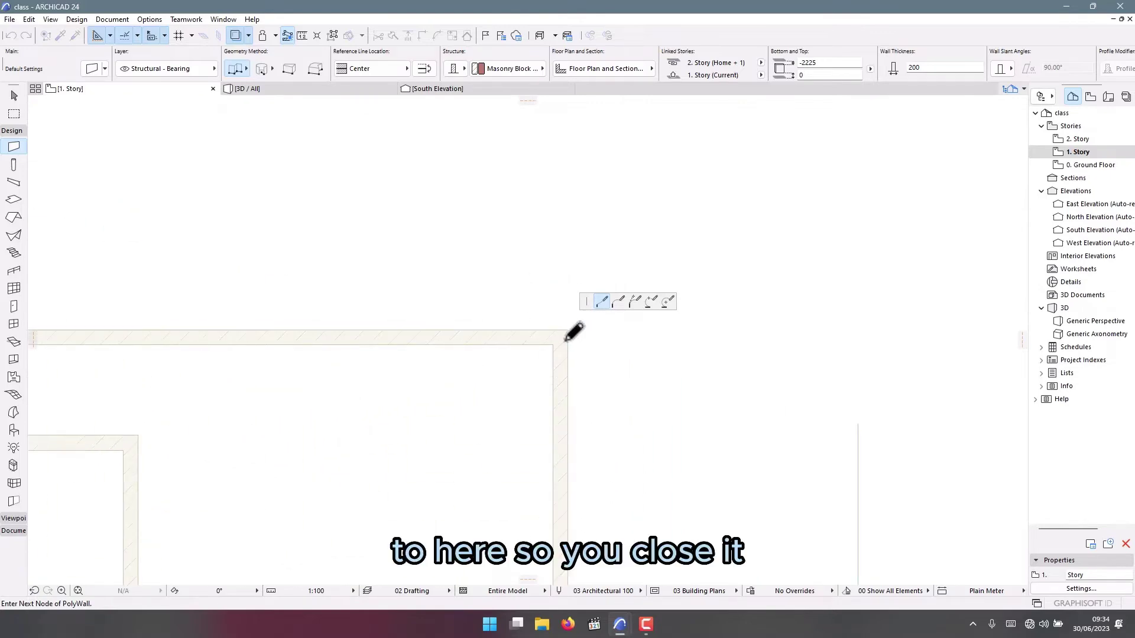
left_click(560, 335)
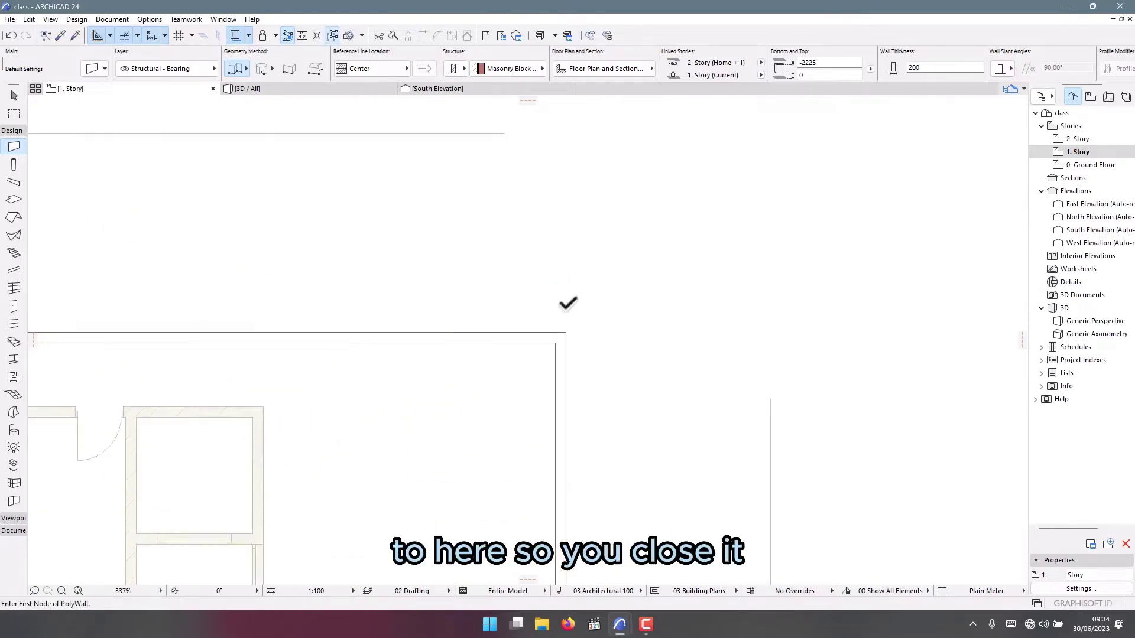
scroll(415, 304, "down", 3)
scroll(345, 421, "up", 3)
scroll(345, 423, "up", 2)
key("Escape")
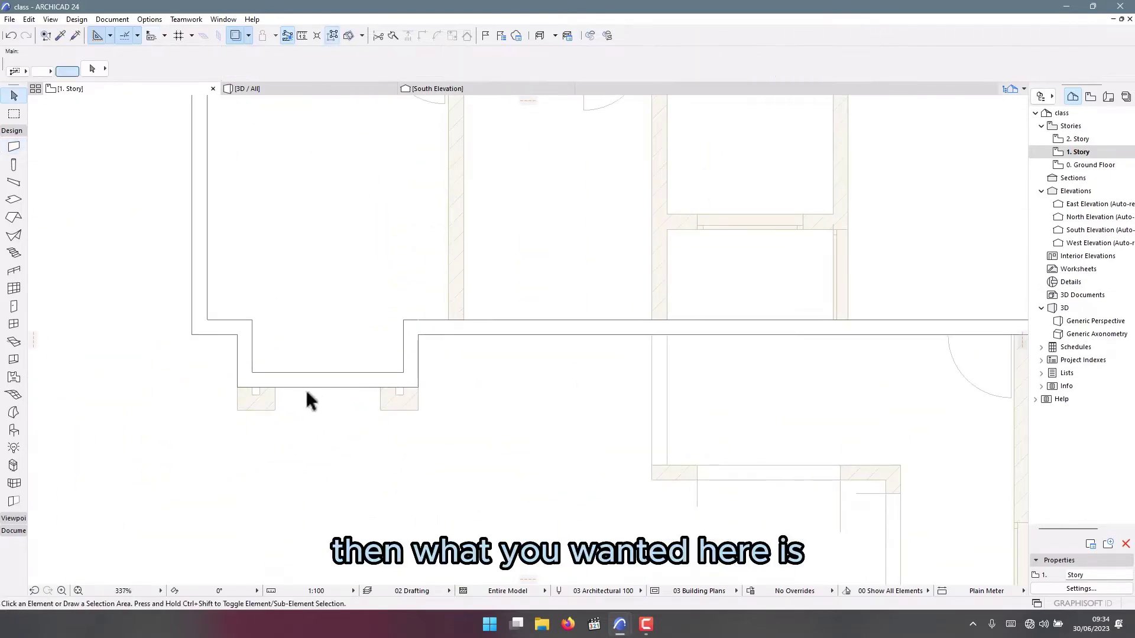
Move the bay's front parapet wall outward so its outer face aligns with the front of the two traced columns
left_click(299, 381)
scroll(255, 394, "up", 2)
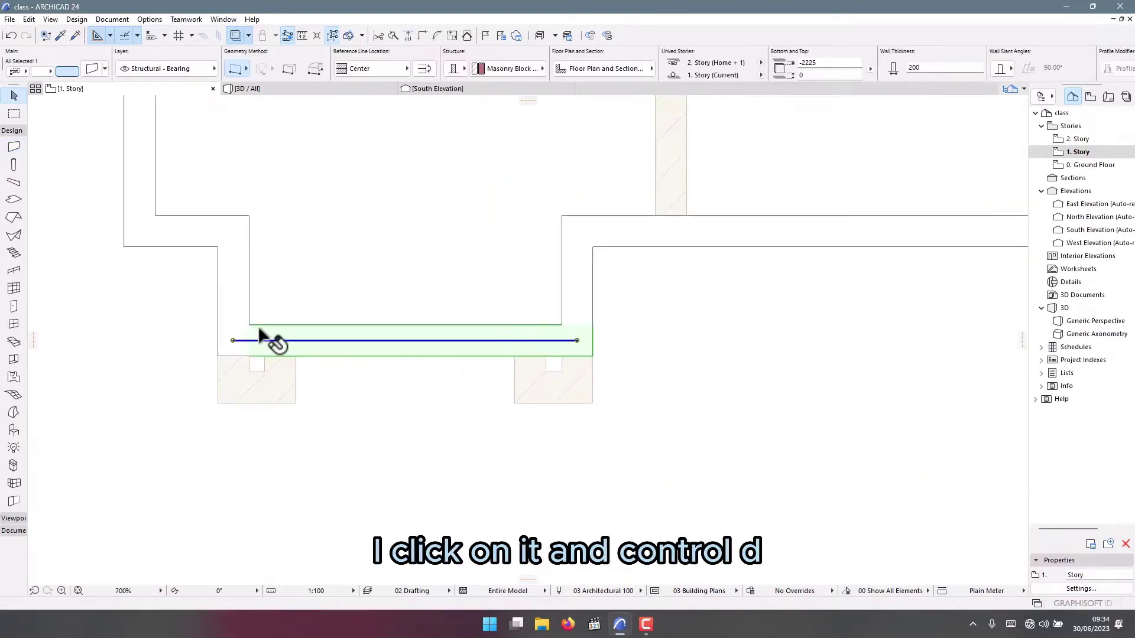
scroll(260, 333, "up", 1)
key("ctrl+d")
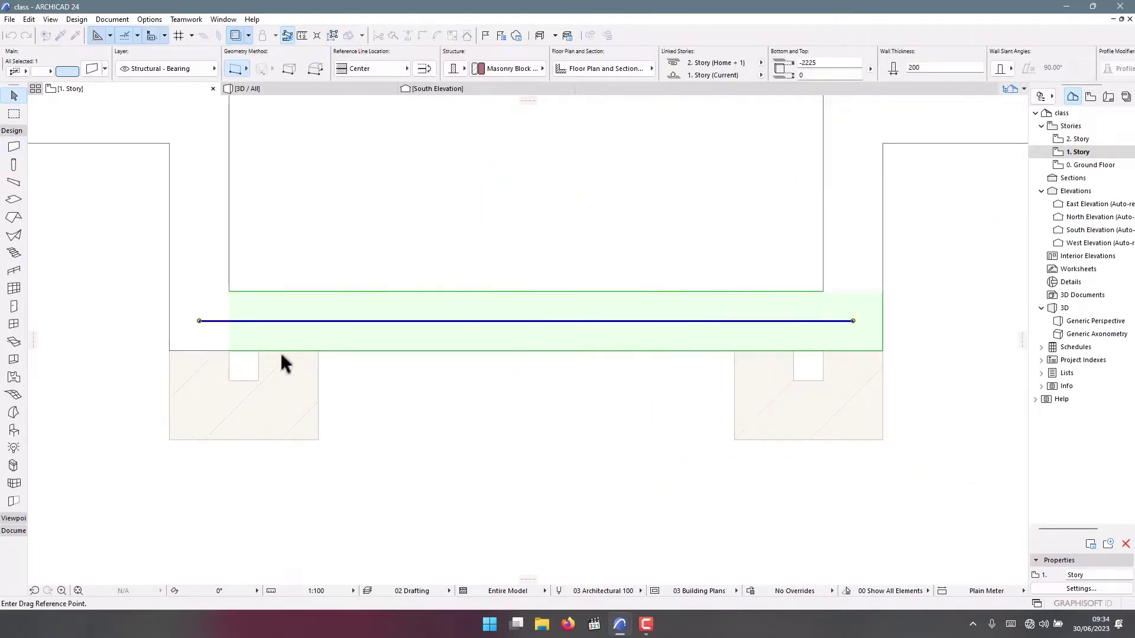
left_click(281, 437)
scroll(281, 420, "down", 2)
Stretch the bay's west and east return walls to a length of 1000 each to meet the moved front wall
left_click(246, 361)
scroll(246, 362, "up", 2)
left_click(242, 360)
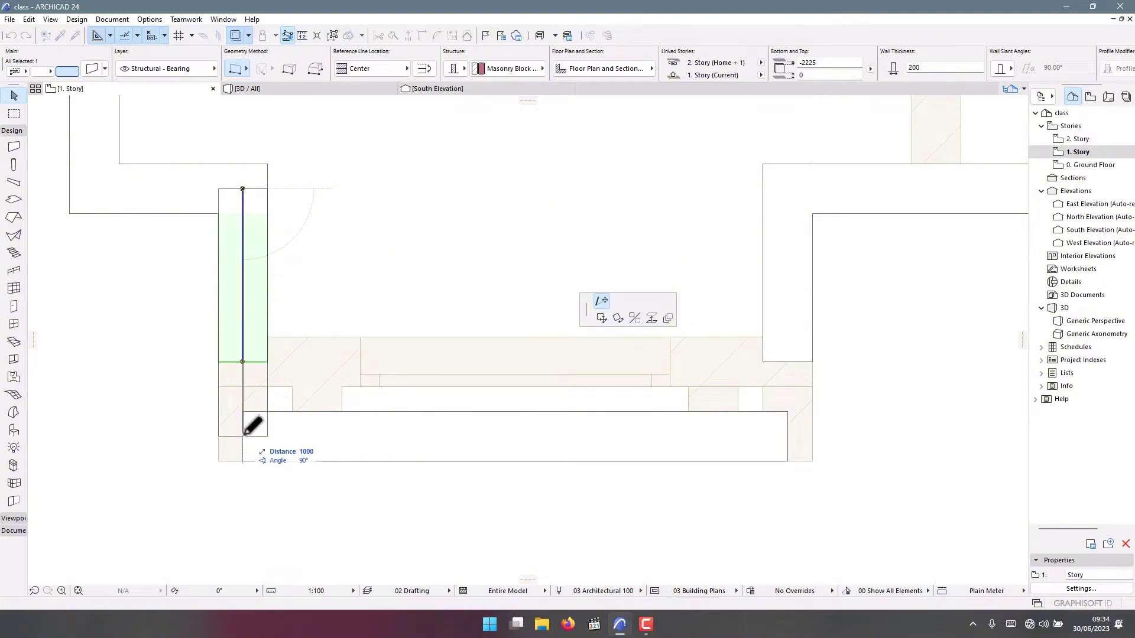
left_click(244, 434)
scroll(527, 444, "down", 3)
scroll(431, 413, "up", 2)
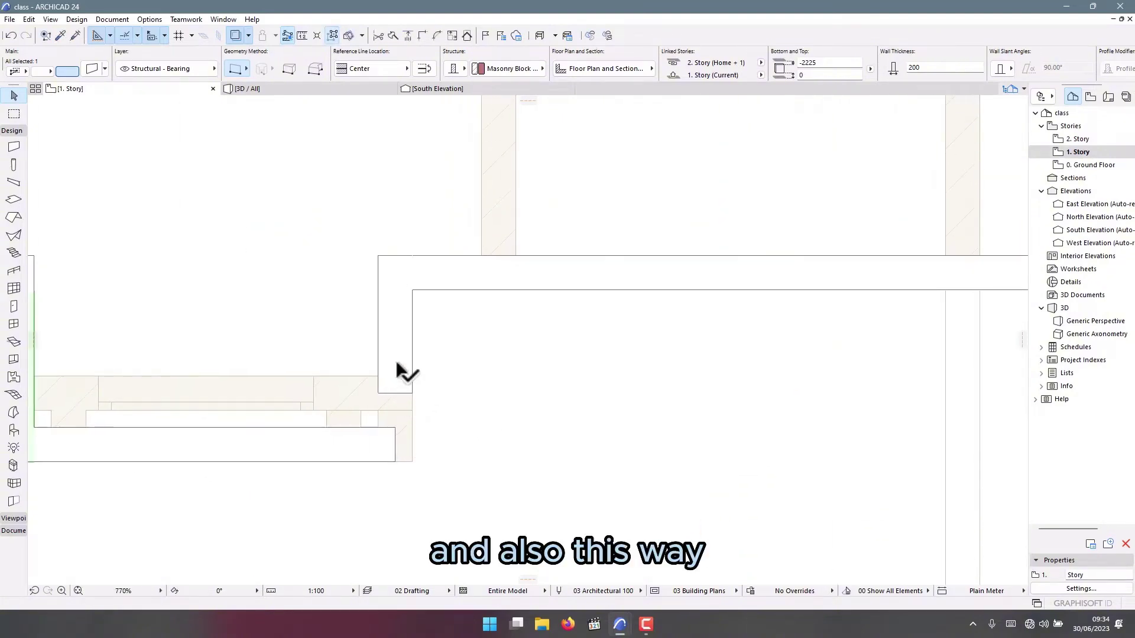
left_click(395, 393)
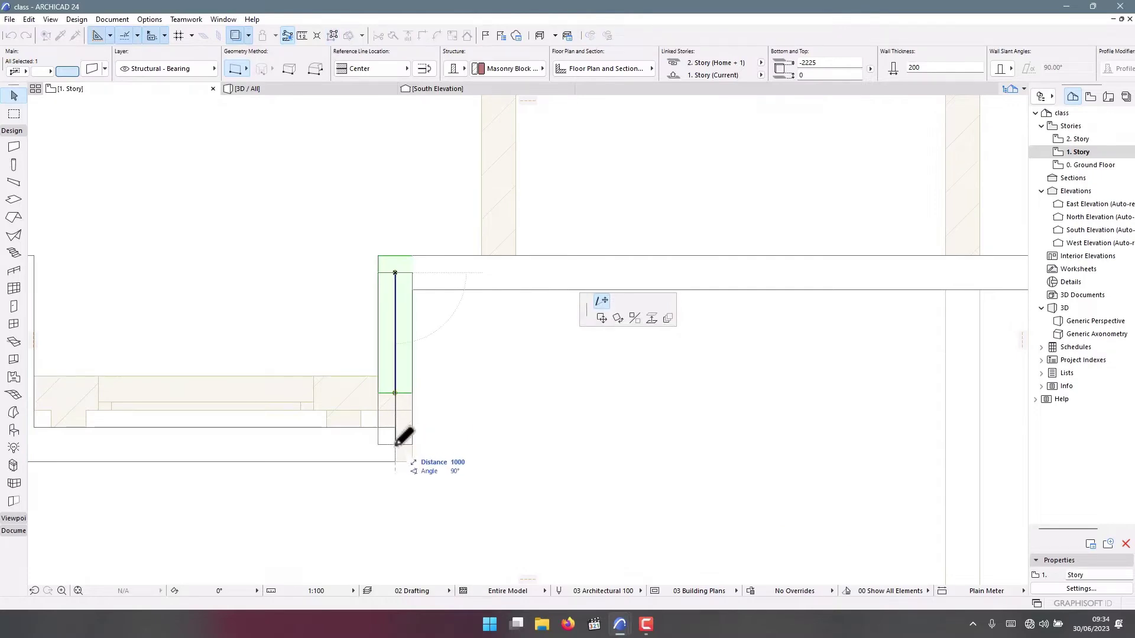
left_click(396, 444)
Open the 3D view and examine the parapet's surfaces and corners around the bay and along the south side
scroll(398, 436, "down", 3)
scroll(443, 398, "up", 1)
left_click(297, 86)
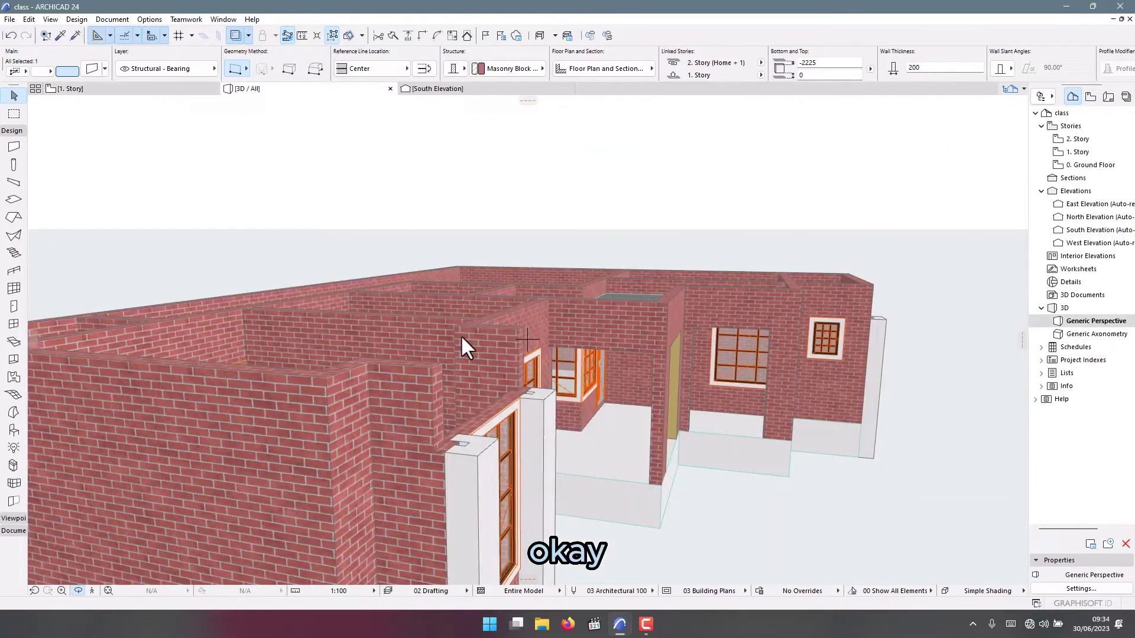
middle_click_drag(461, 338, 150, 320, "shift")
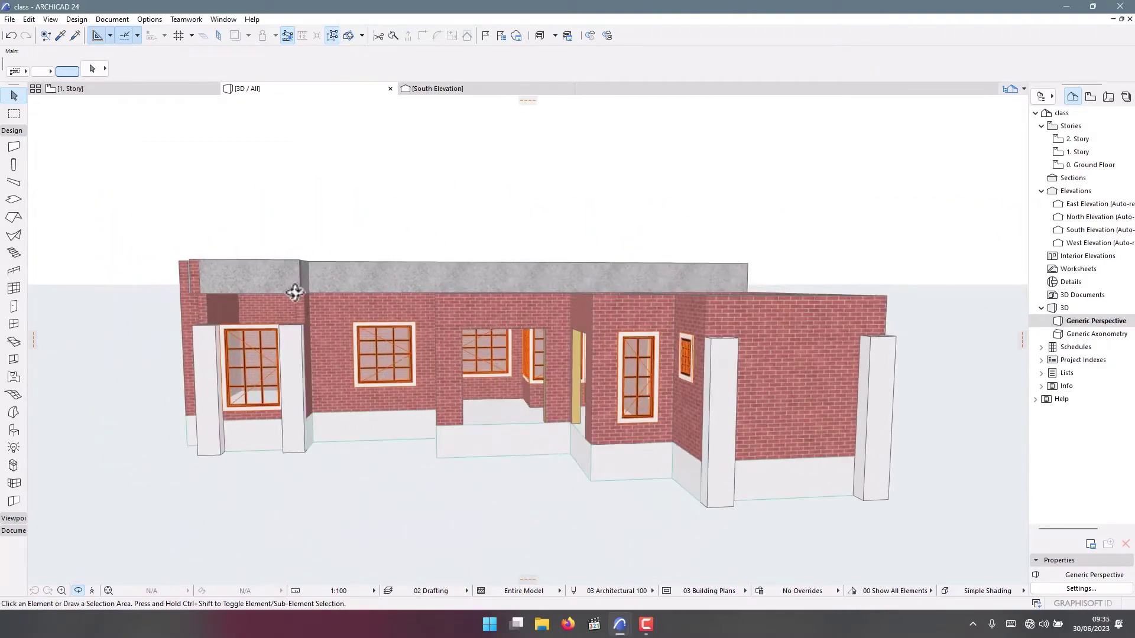
scroll(304, 286, "up", 3)
scroll(413, 265, "up", 2)
scroll(560, 340, "up", 2)
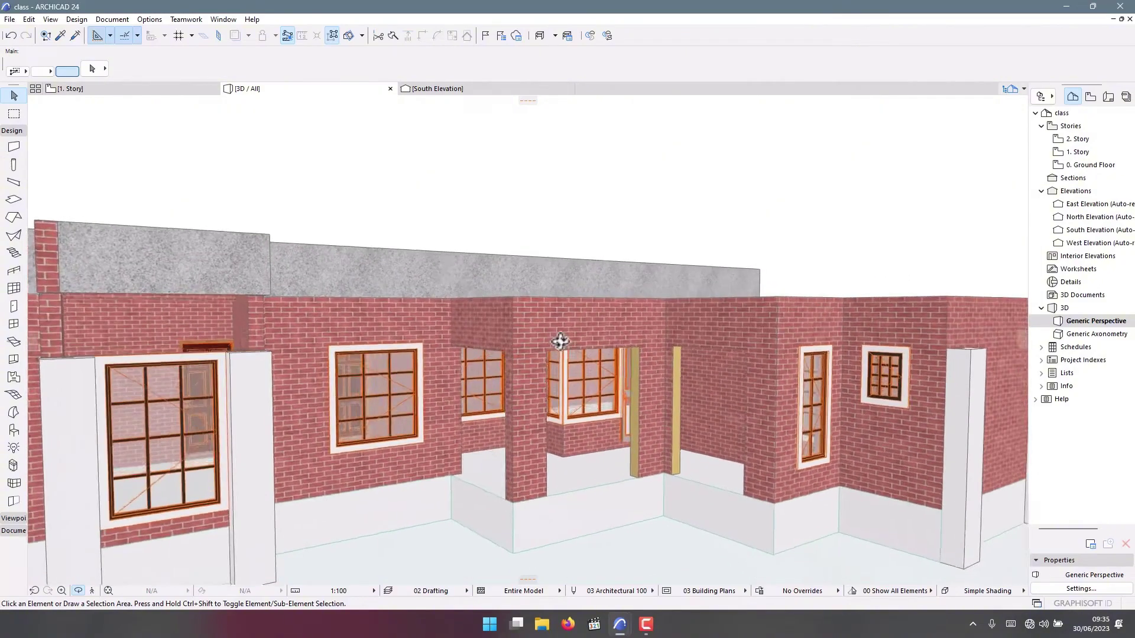
scroll(559, 340, "down", 4)
middle_click_drag(367, 281, 447, 287, "shift")
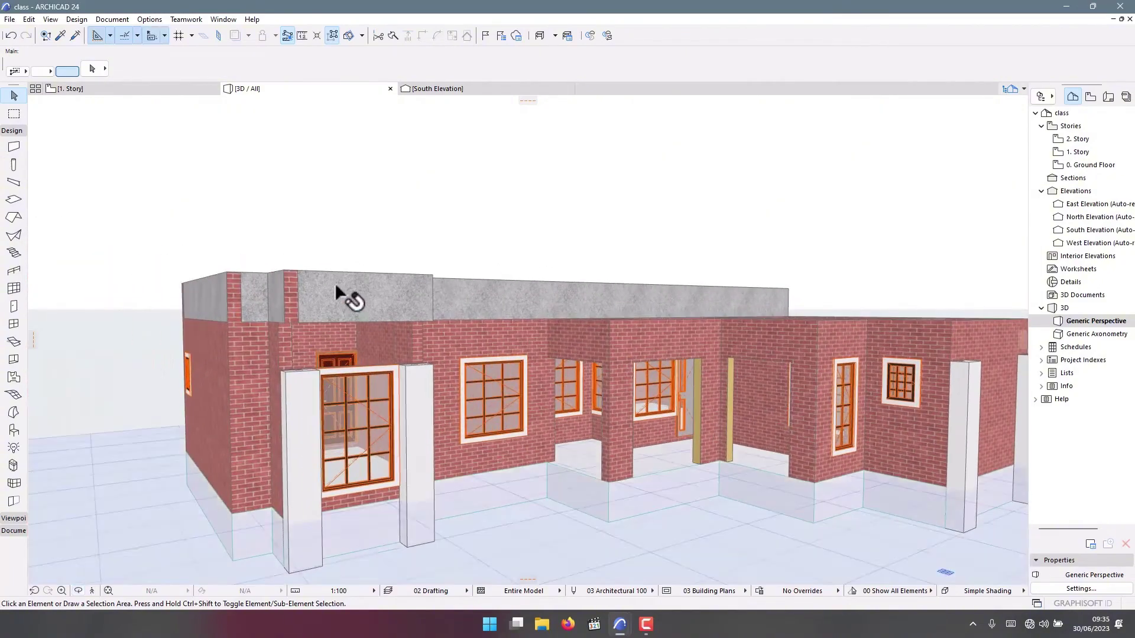
Try overriding the second surface of only the bay's front parapet wall with Stone - Granite Gray, and undo the change
left_click(340, 307)
middle_click_drag(357, 240, 513, 224, "shift")
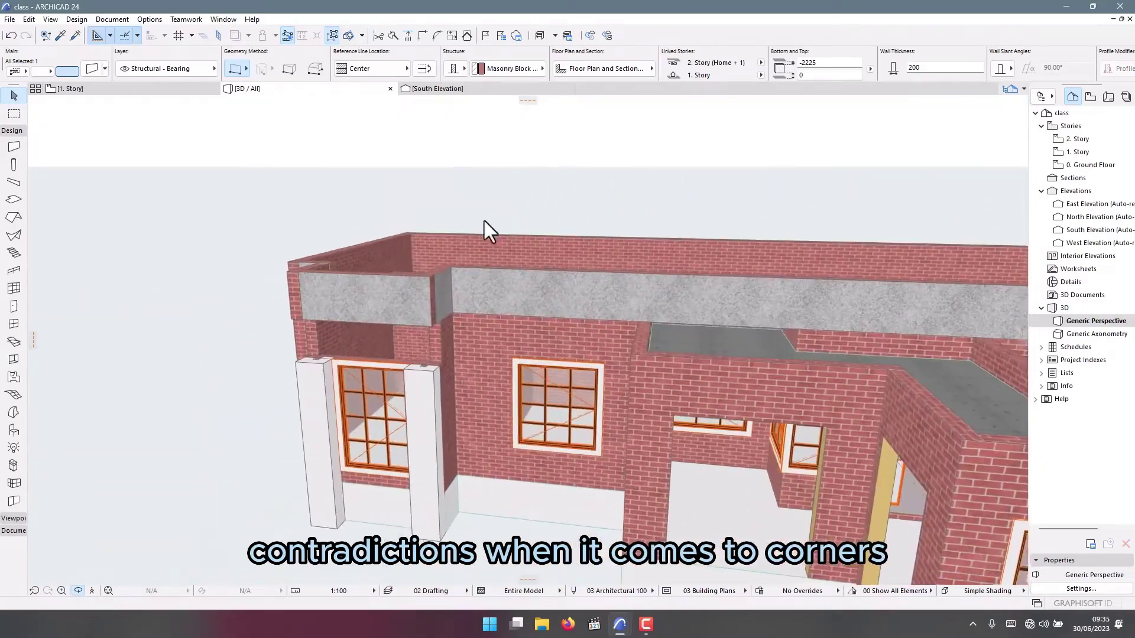
left_click(404, 237)
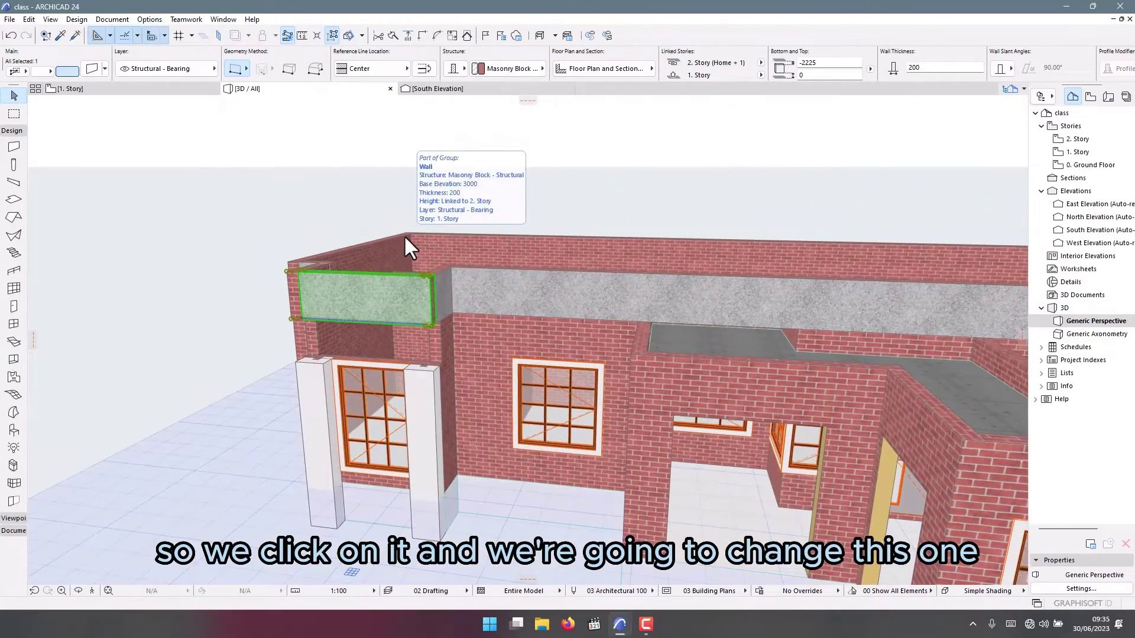
double_click(406, 239)
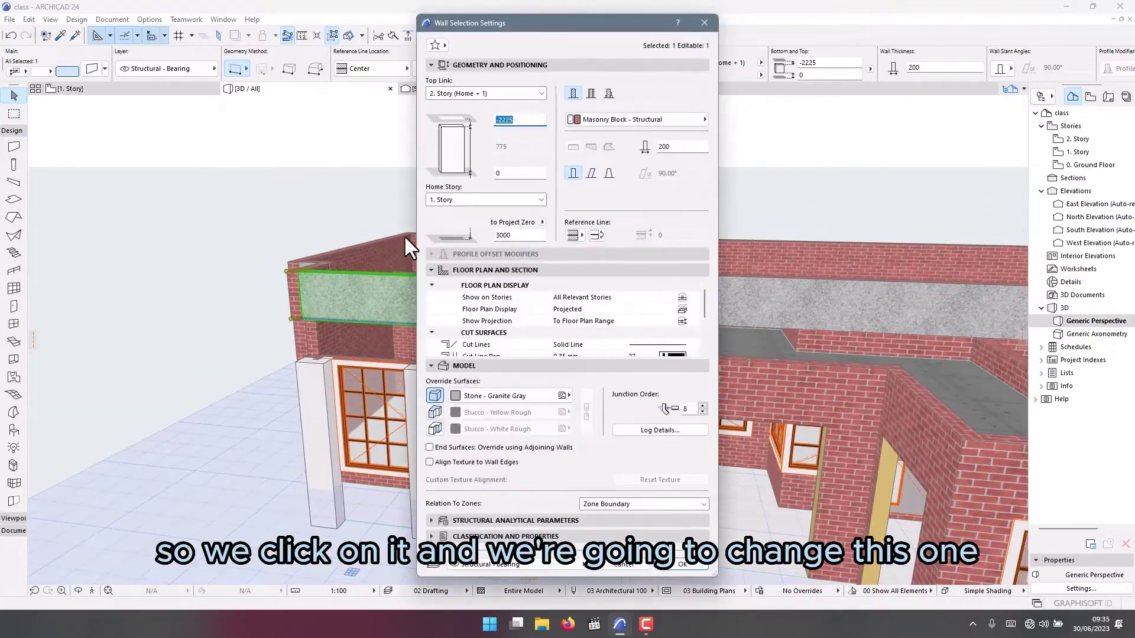
left_click(462, 412)
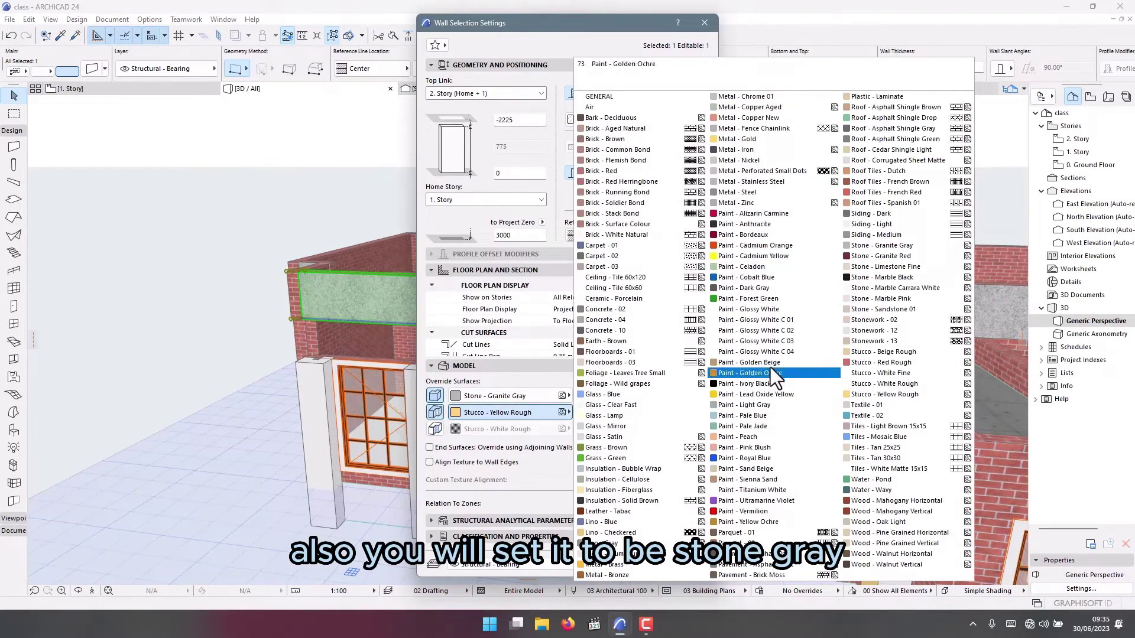
left_click(885, 247)
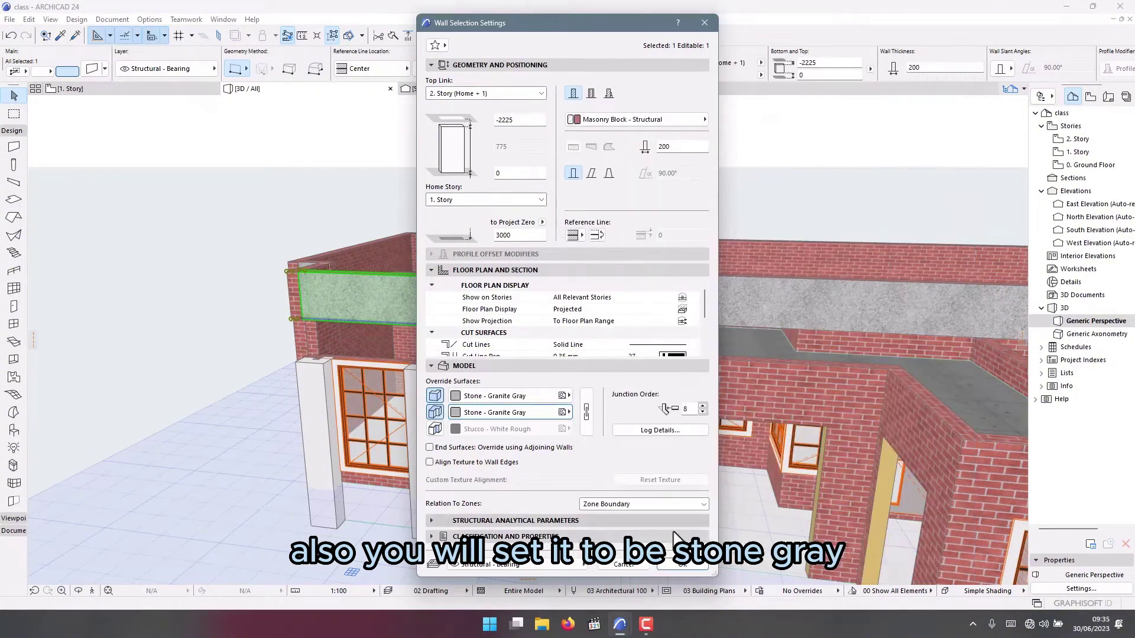
left_click(680, 564)
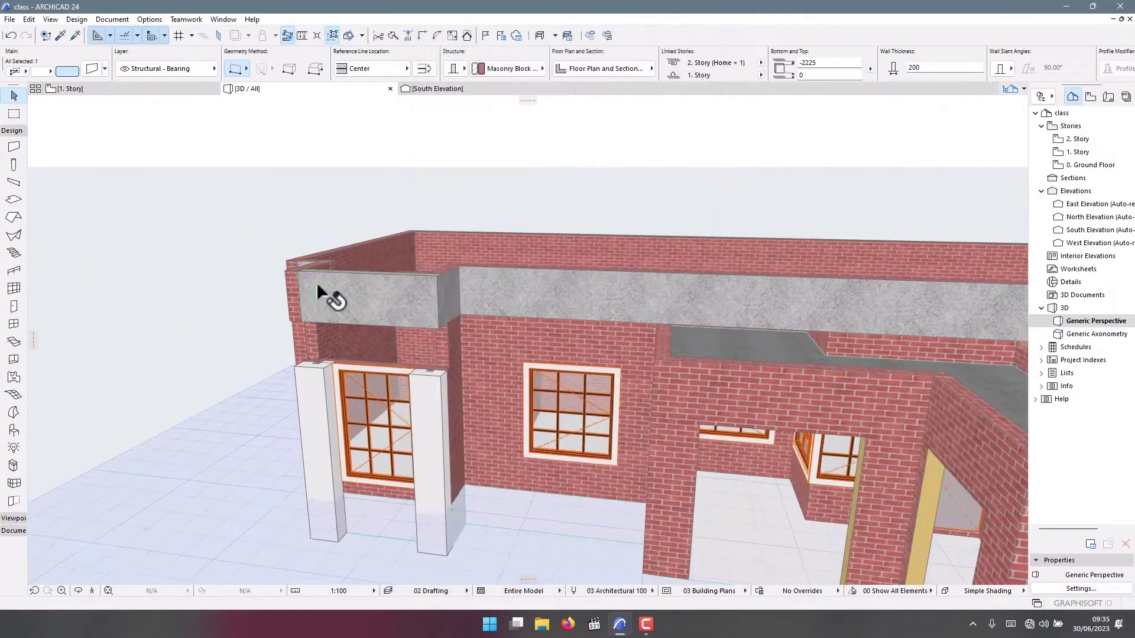
middle_click_drag(348, 254, 334, 344, "shift")
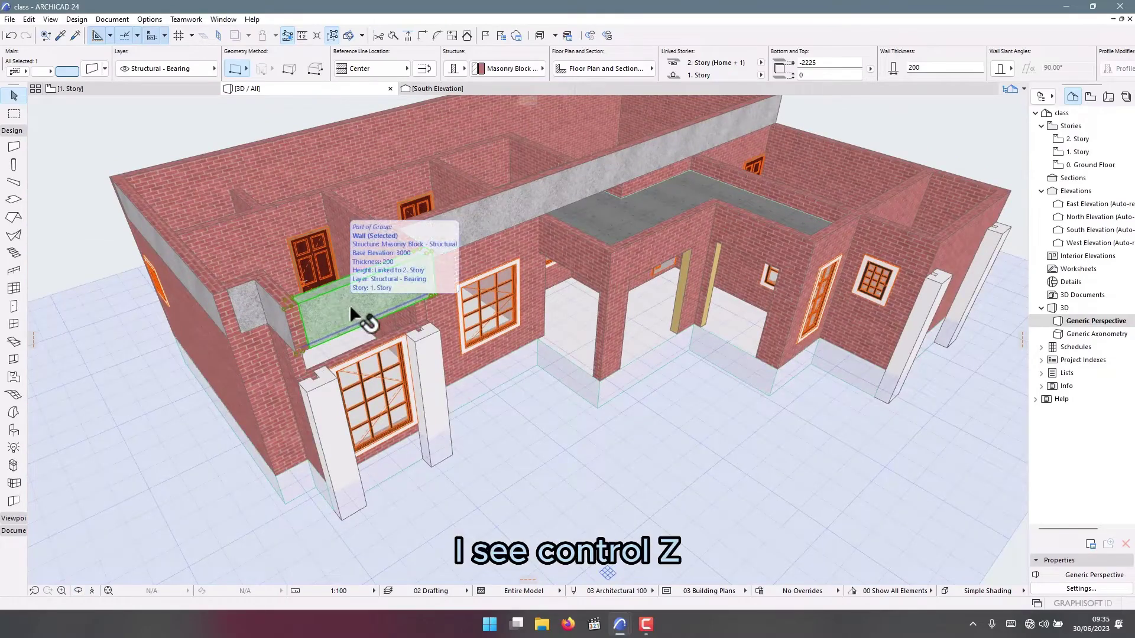
key("ctrl+z")
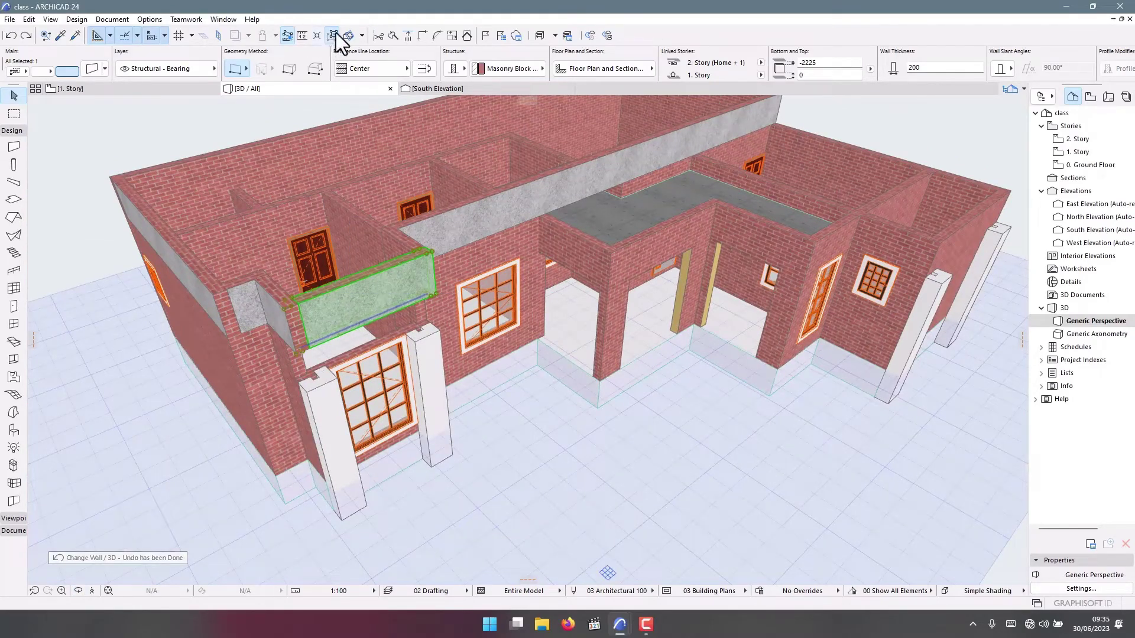
Turn off Suspend Groups to select the whole parapet and override its second surface with Stone - Granite Gray
left_click(332, 40)
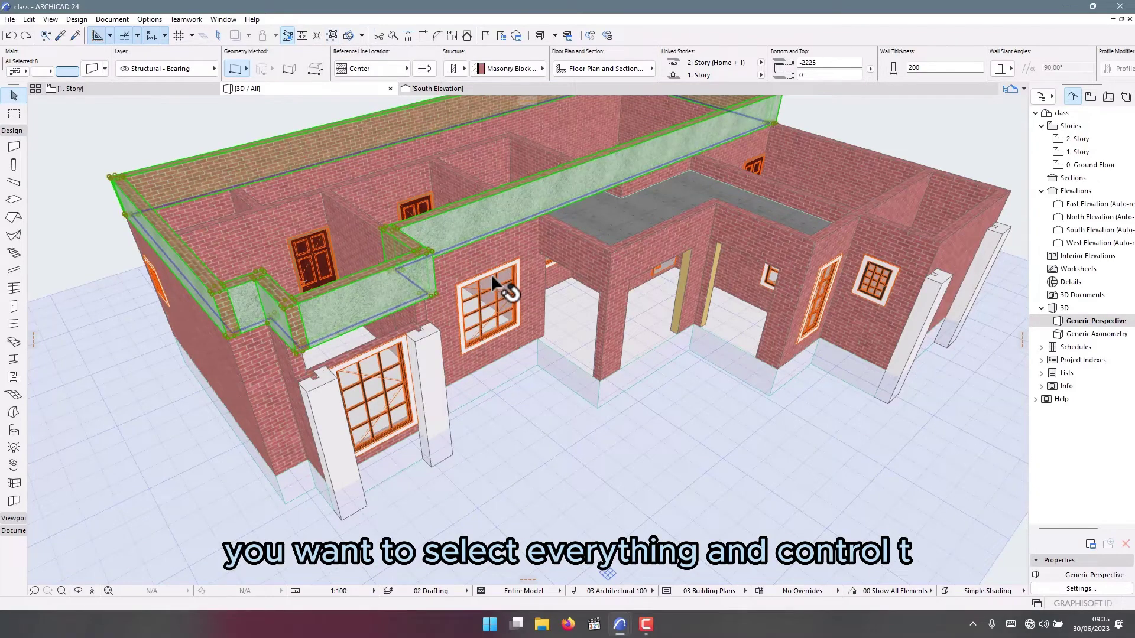
key("ctrl+t")
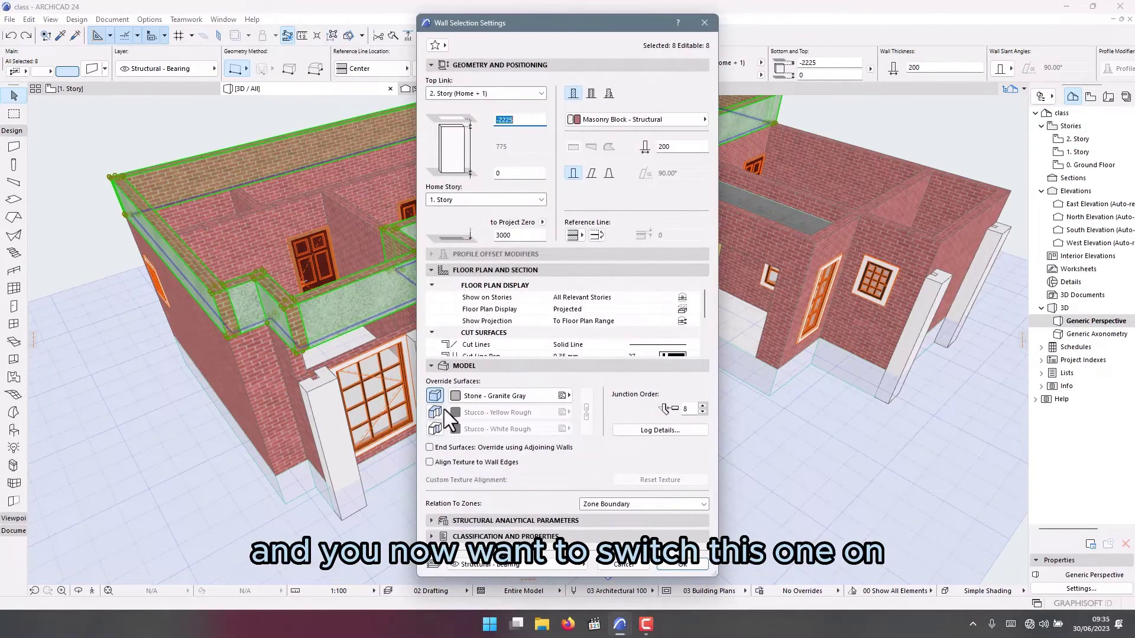
left_click(467, 412)
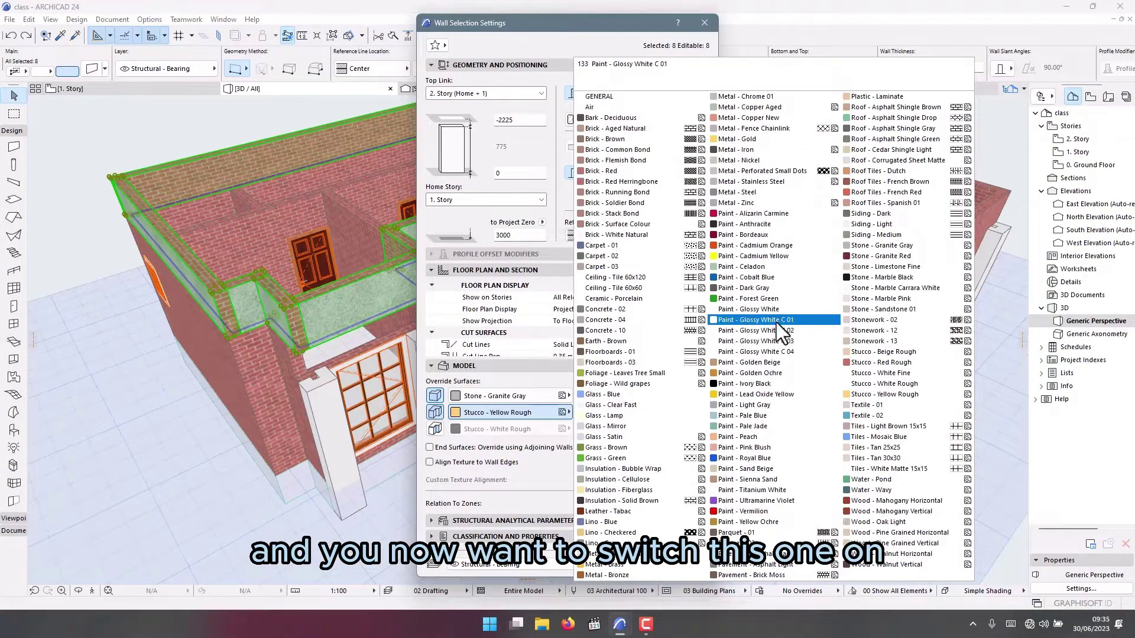
left_click(866, 246)
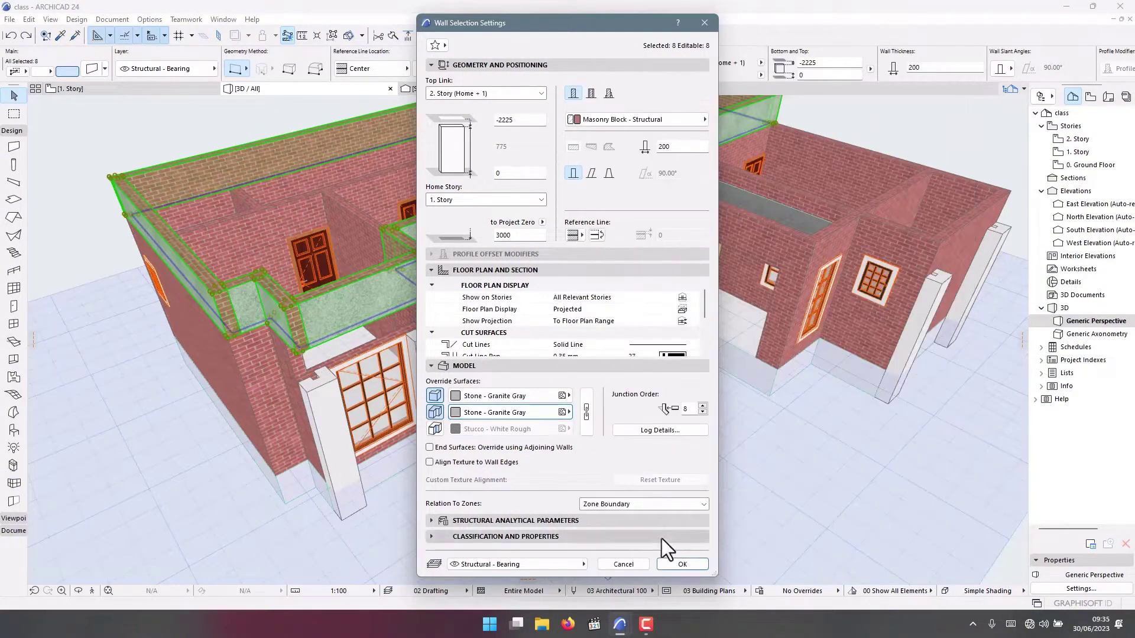
left_click(671, 562)
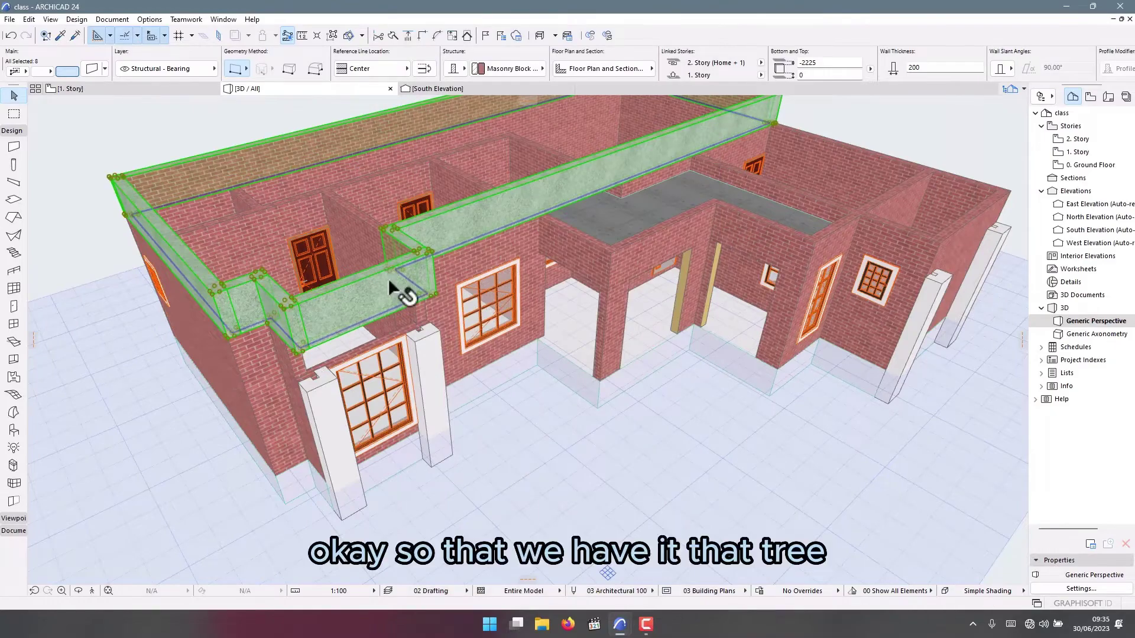
left_click_drag(419, 287, 399, 269)
left_click_drag(538, 252, 458, 267)
left_click_drag(727, 319, 655, 299)
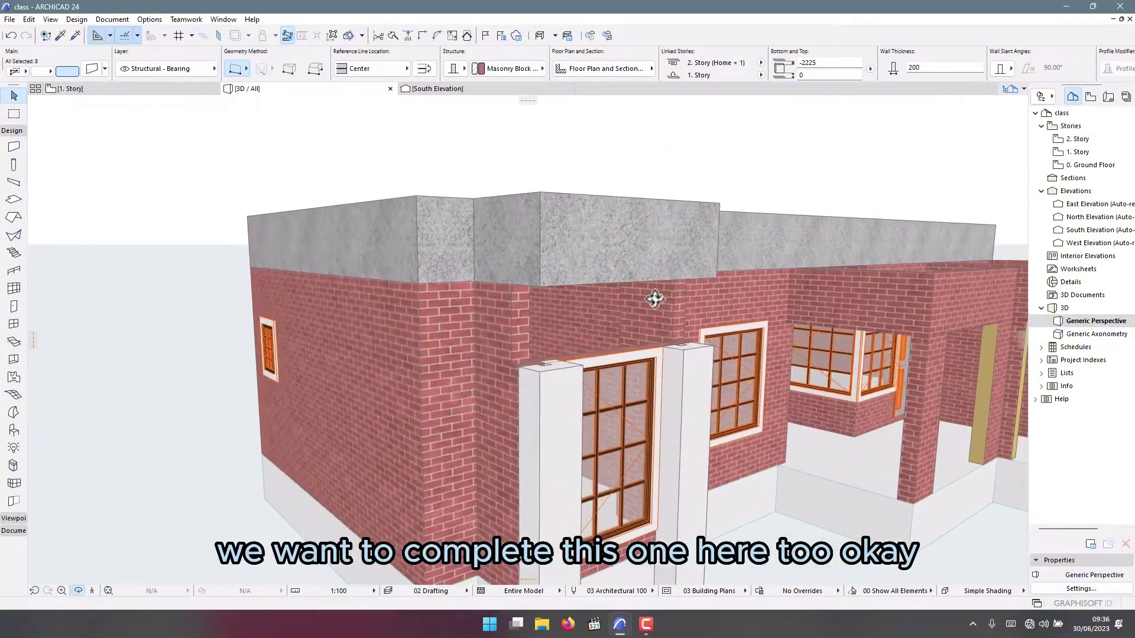
left_click_drag(540, 312, 597, 355)
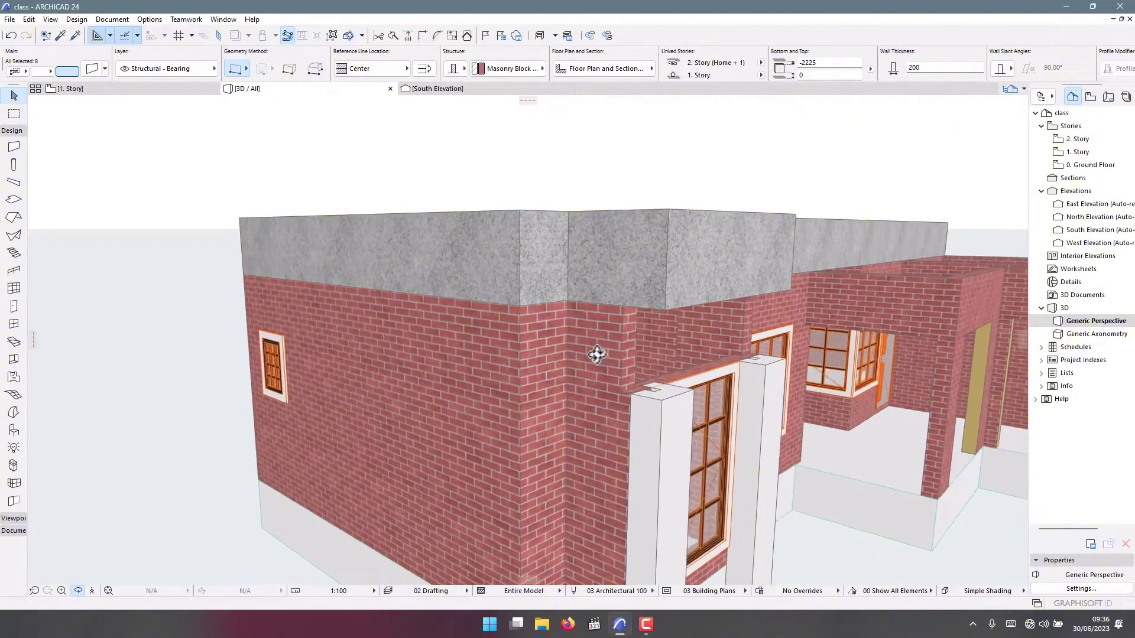
Open the ground floor plan at the bay with the two front columns
right_click(108, 91)
left_click(158, 168)
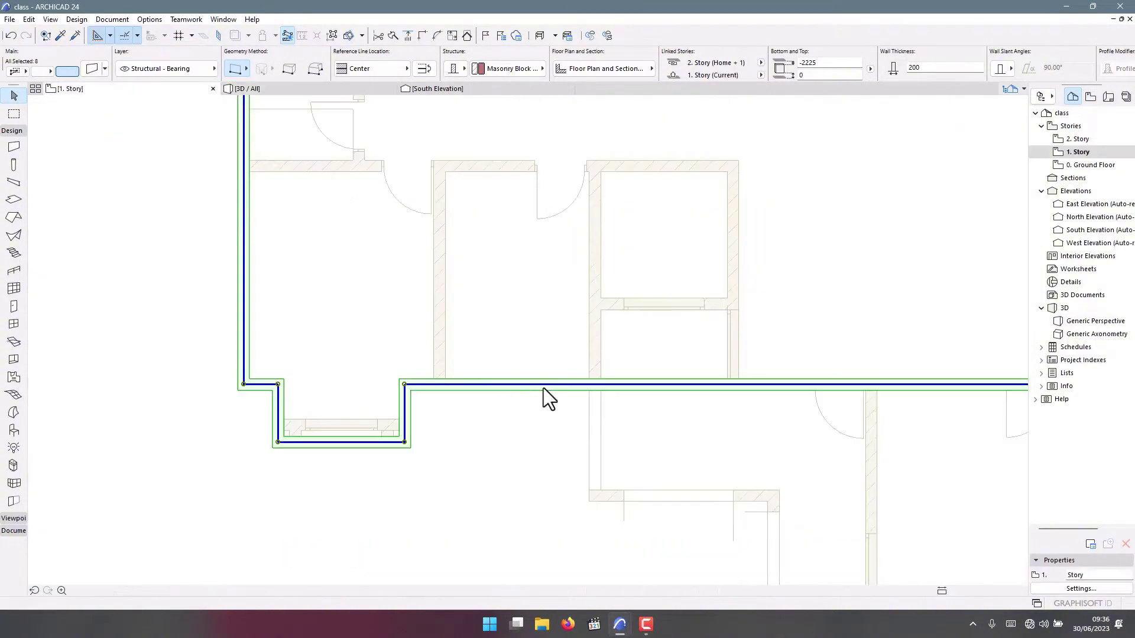
scroll(233, 413, "up", 5)
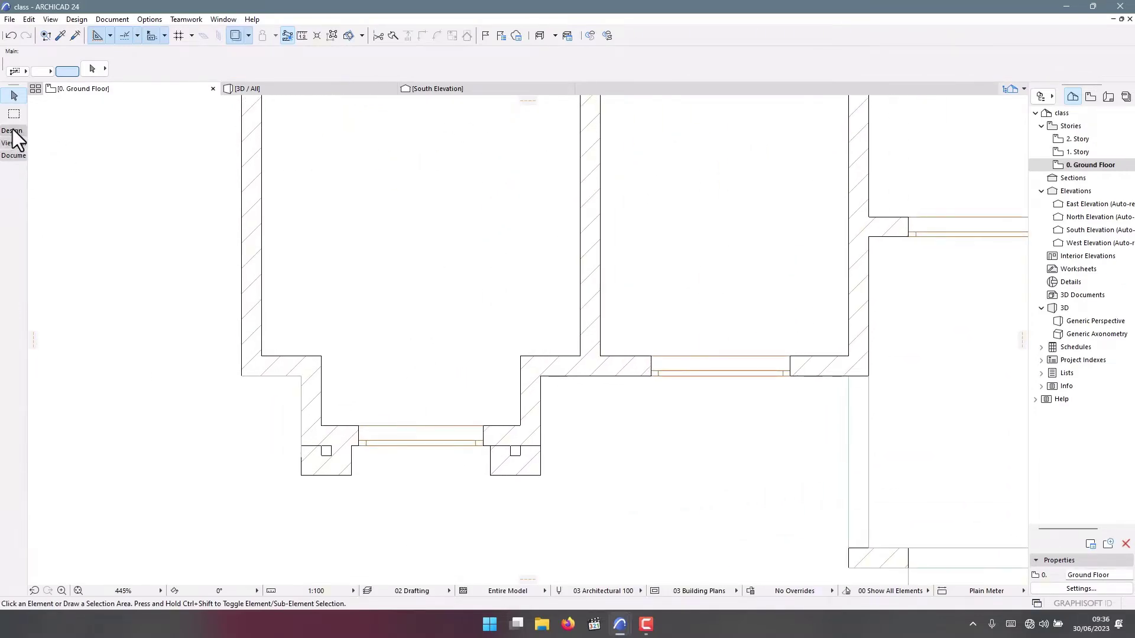
scroll(290, 413, "up", 3)
Try extending the bay by dragging a copy of its west return wall south from its north end
left_click(329, 346)
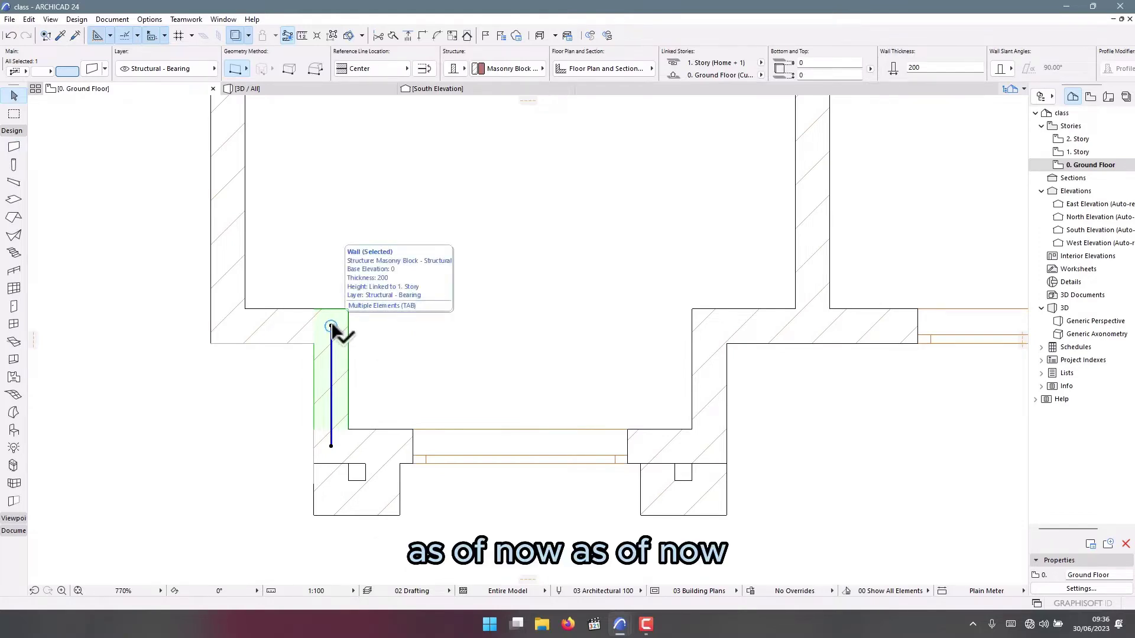
key("ctrl+shift")
left_click(331, 326)
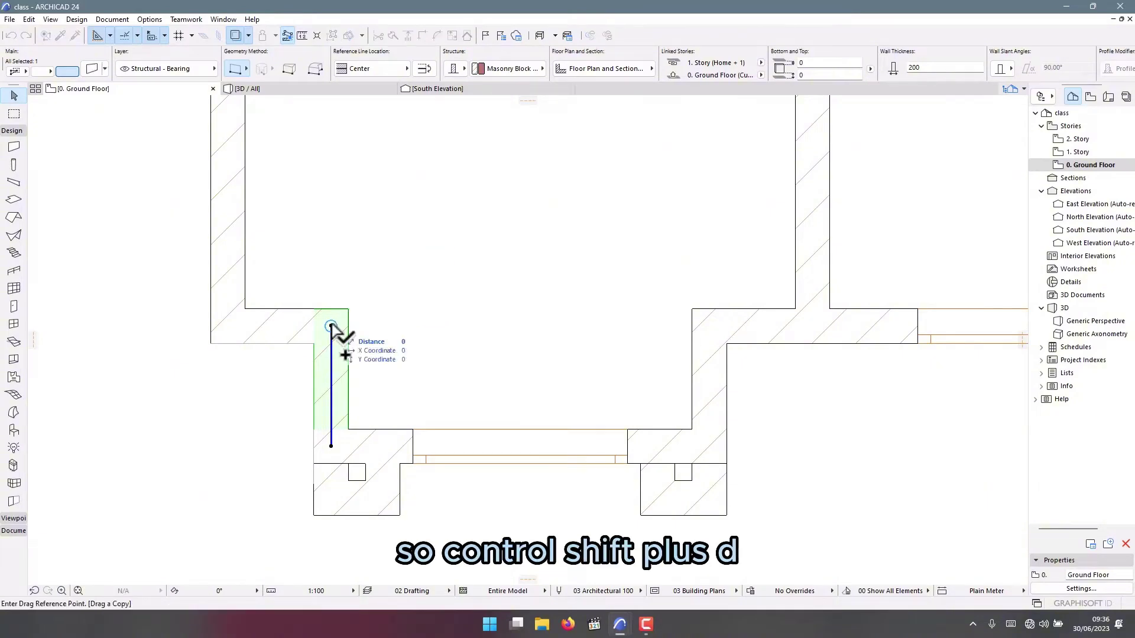
left_click(334, 456)
scroll(354, 519, "down", 3)
scroll(336, 437, "up", 5)
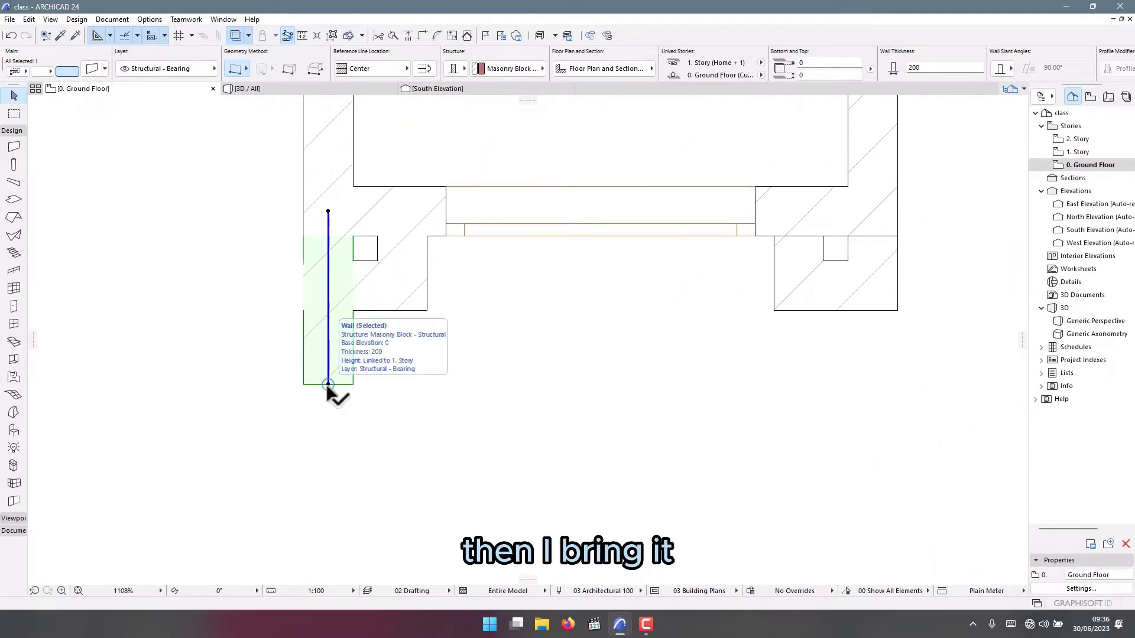
Try stretching the copied wall's south end to the east column's outer corner and bending it with a new node at the west column
left_click(328, 384)
scroll(468, 372, "down", 3)
scroll(618, 375, "up", 3)
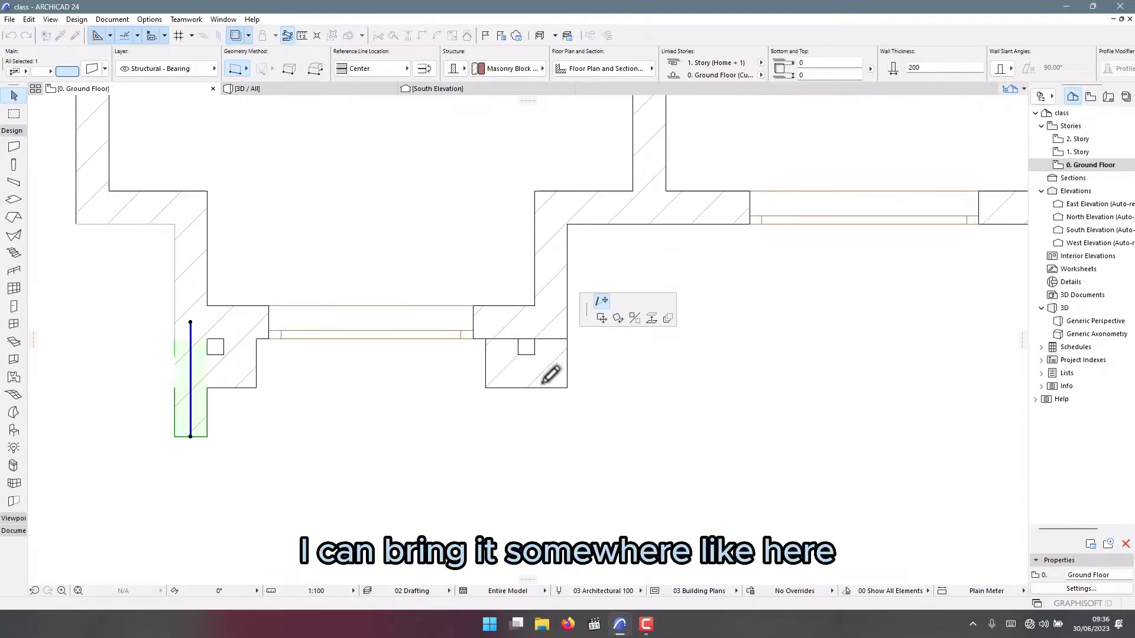
left_click(574, 388)
scroll(200, 363, "up", 2)
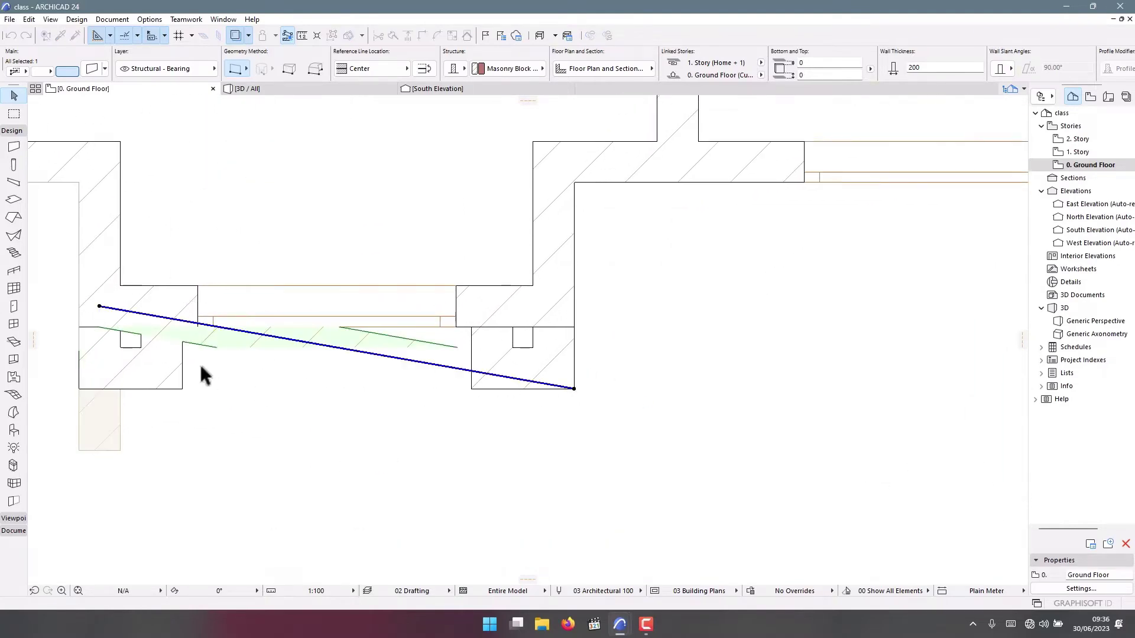
left_click(328, 339)
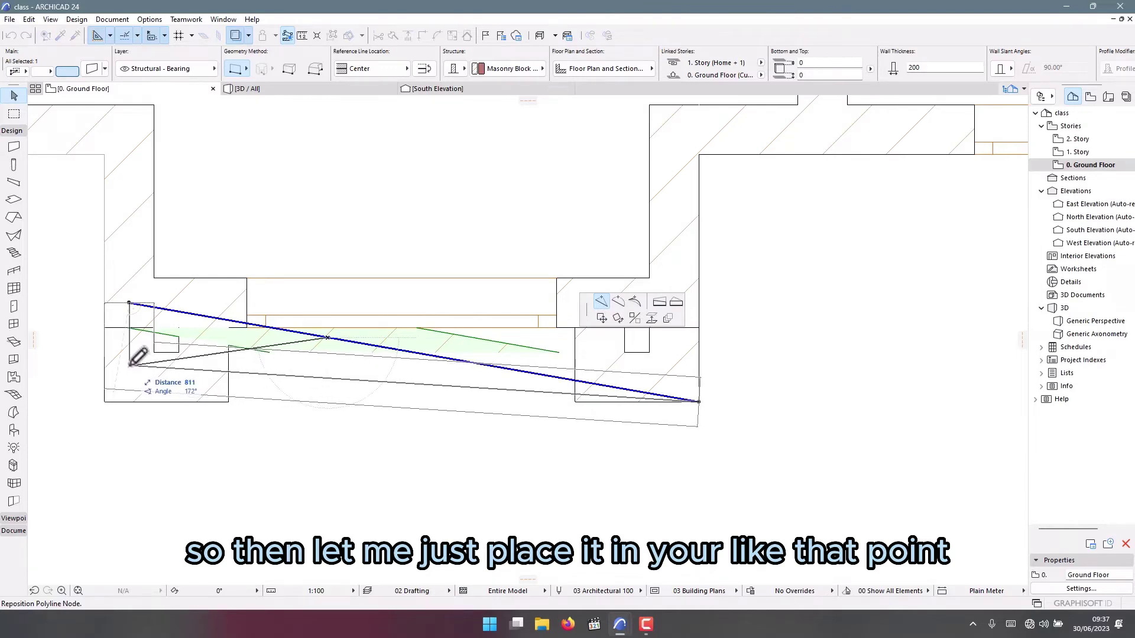
left_click(132, 362)
scroll(100, 355, "up", 3)
scroll(114, 393, "down", 4)
scroll(127, 391, "up", 8)
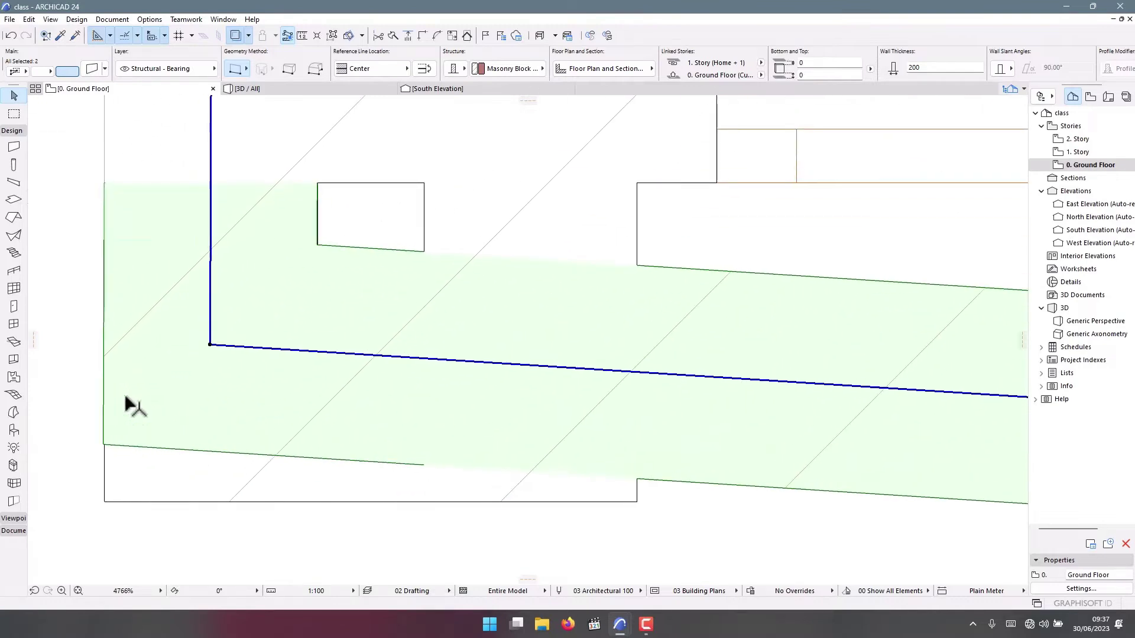
key("Escape")
scroll(131, 380, "down", 5)
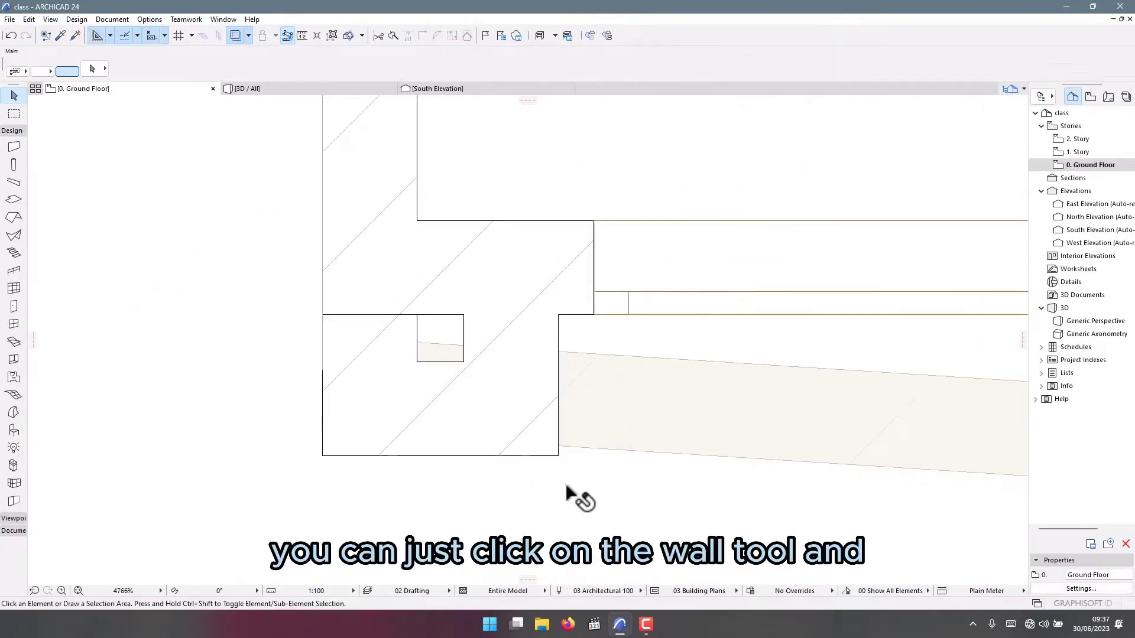
Activate the Wall tool and set its reference line location to Outside Face
left_click(14, 148)
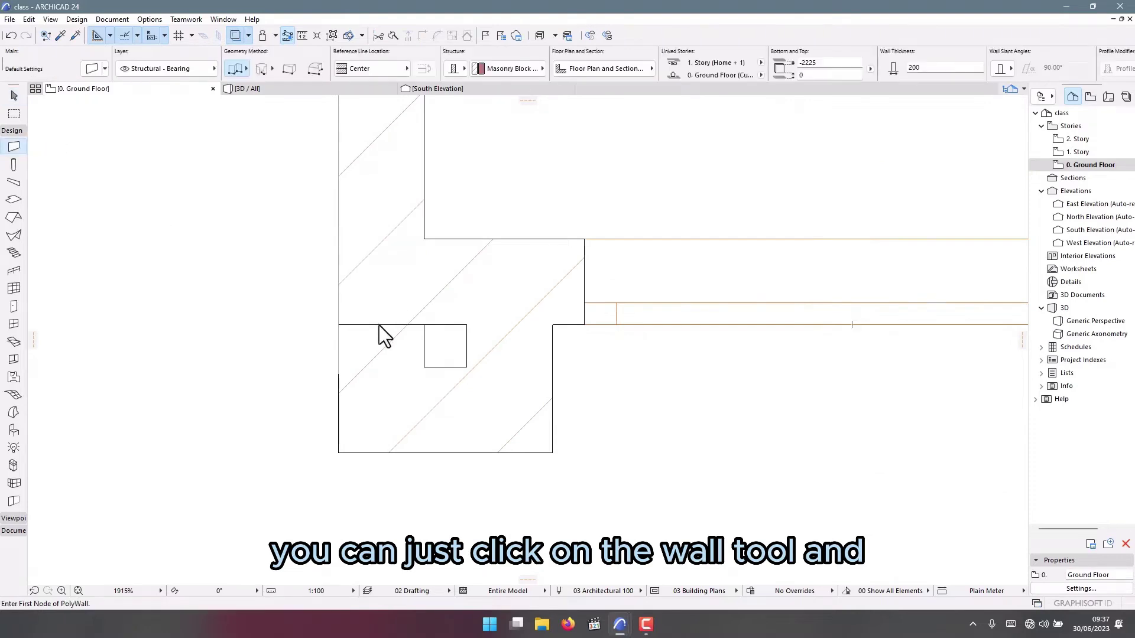
scroll(380, 328, "down", 2)
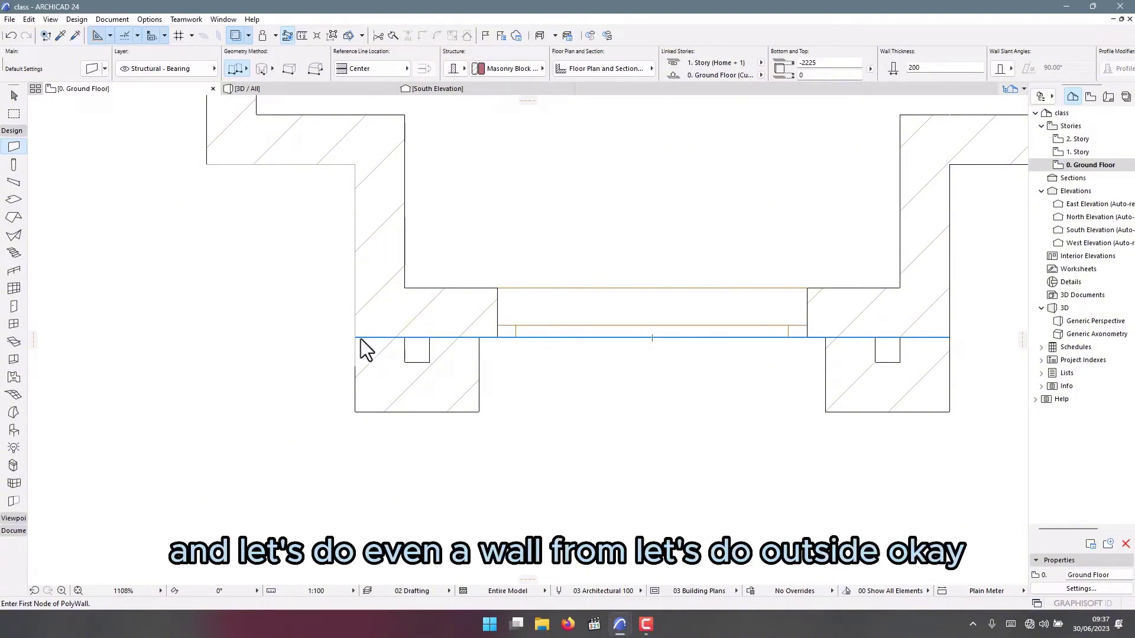
left_click(378, 69)
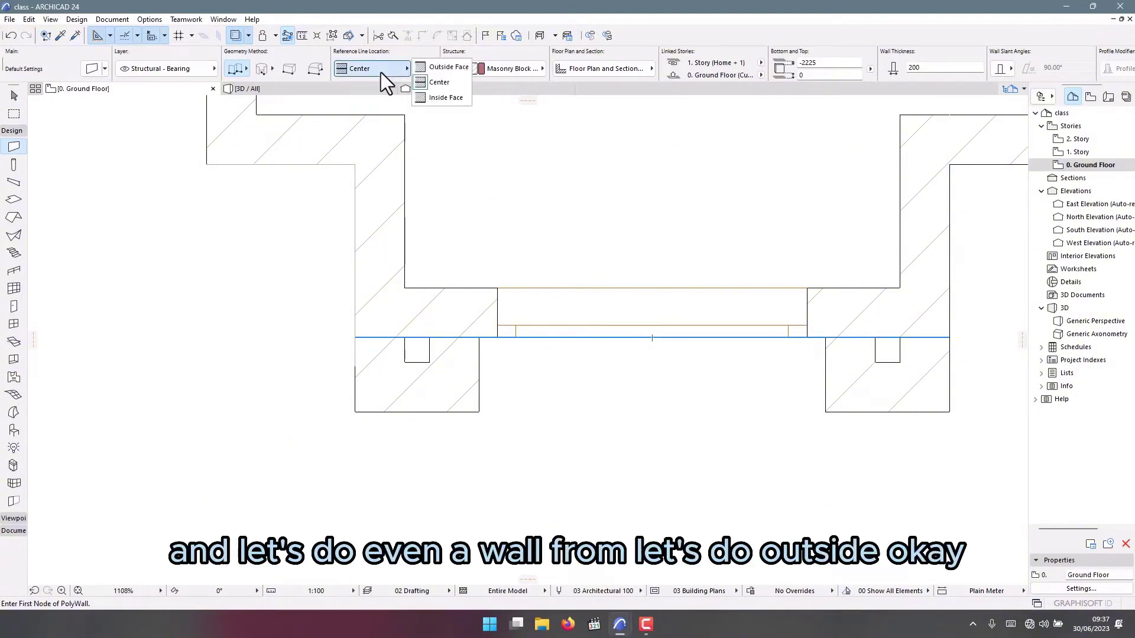
left_click(440, 69)
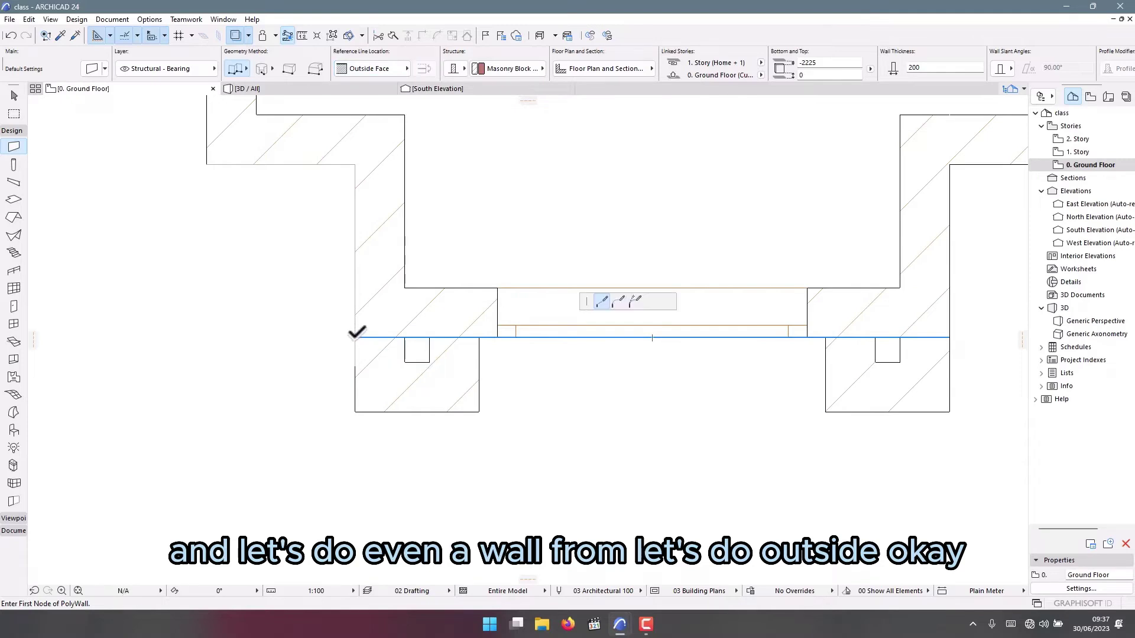
left_click(355, 336)
scroll(310, 424, "down", 2)
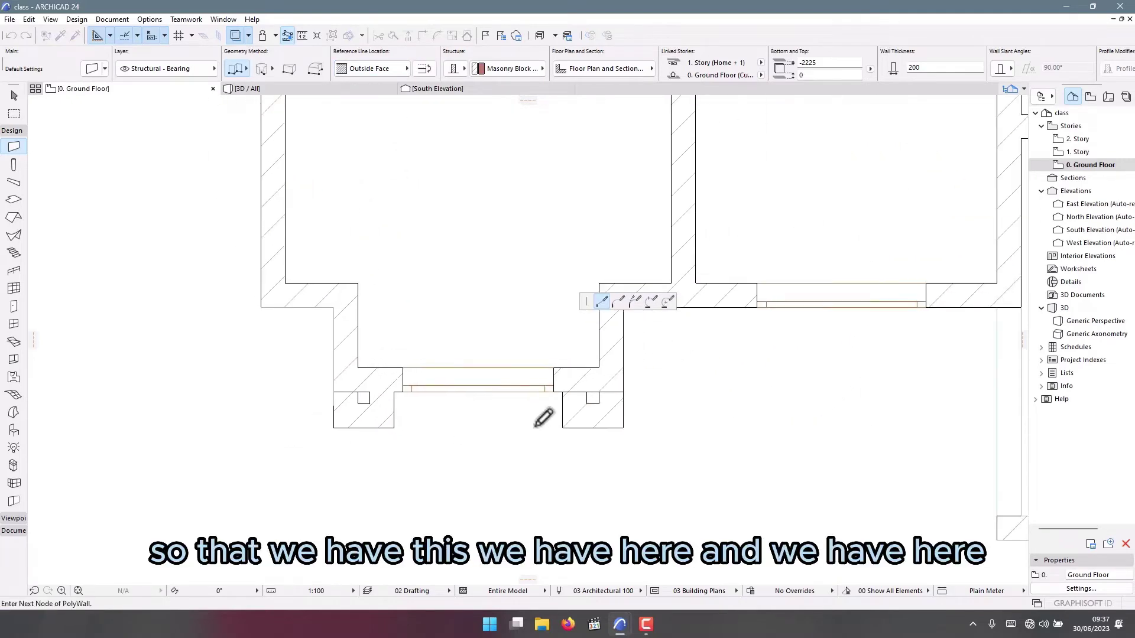
scroll(624, 418, "up", 1)
left_click(622, 425)
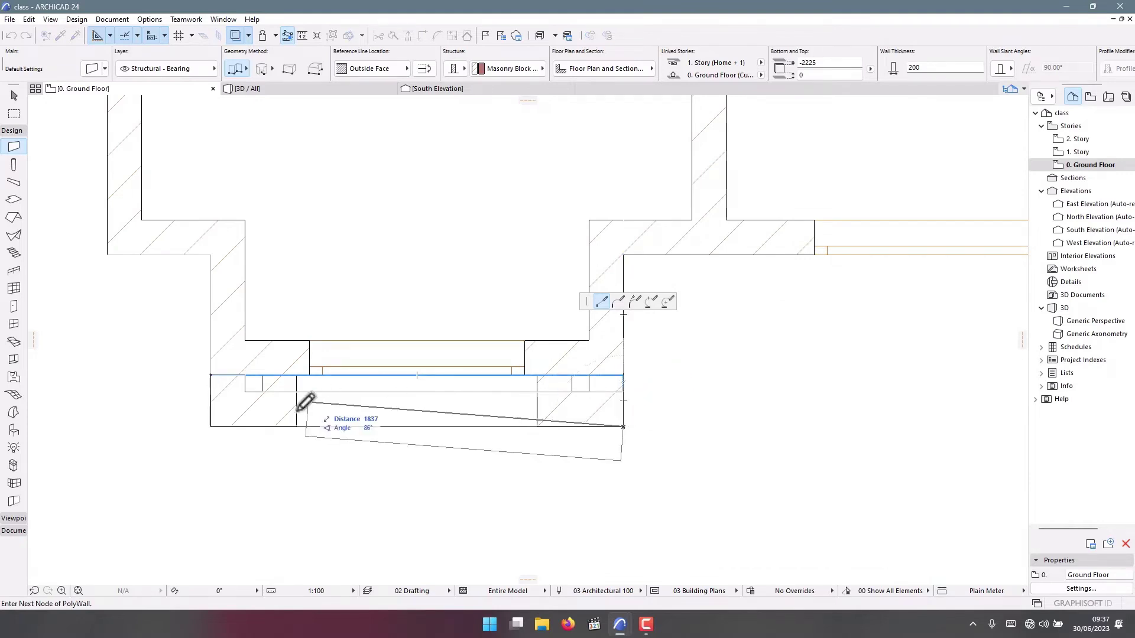
key("Escape")
key("Escape")
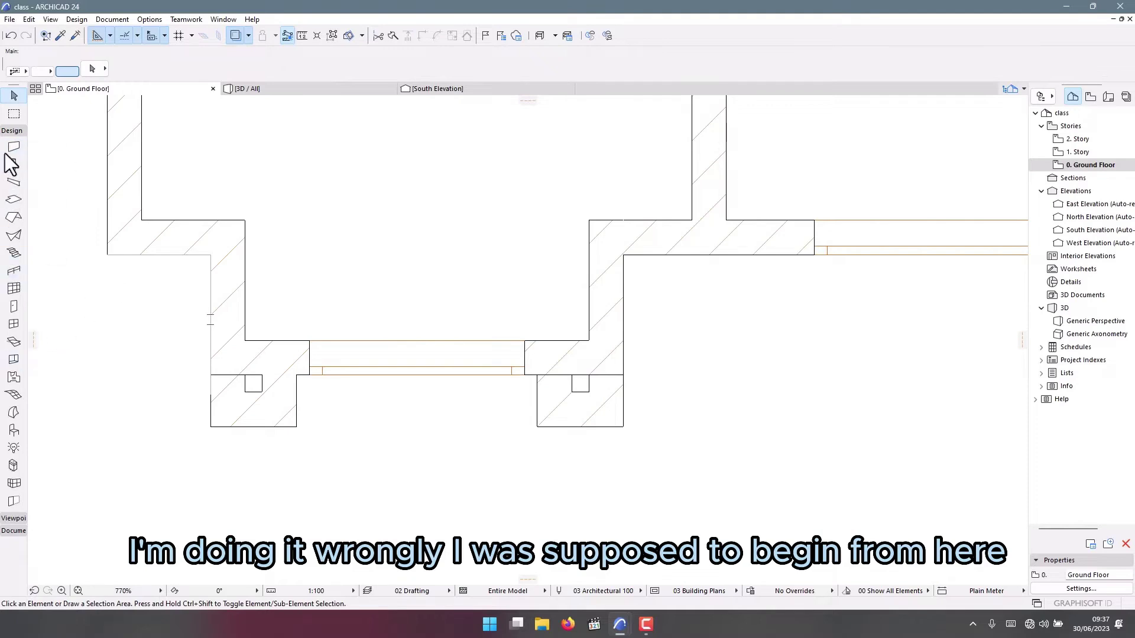
Draw a chained three-sided wall around the outer edges of the bay's two front columns, with return walls 500 long
scroll(243, 370, "up", 3)
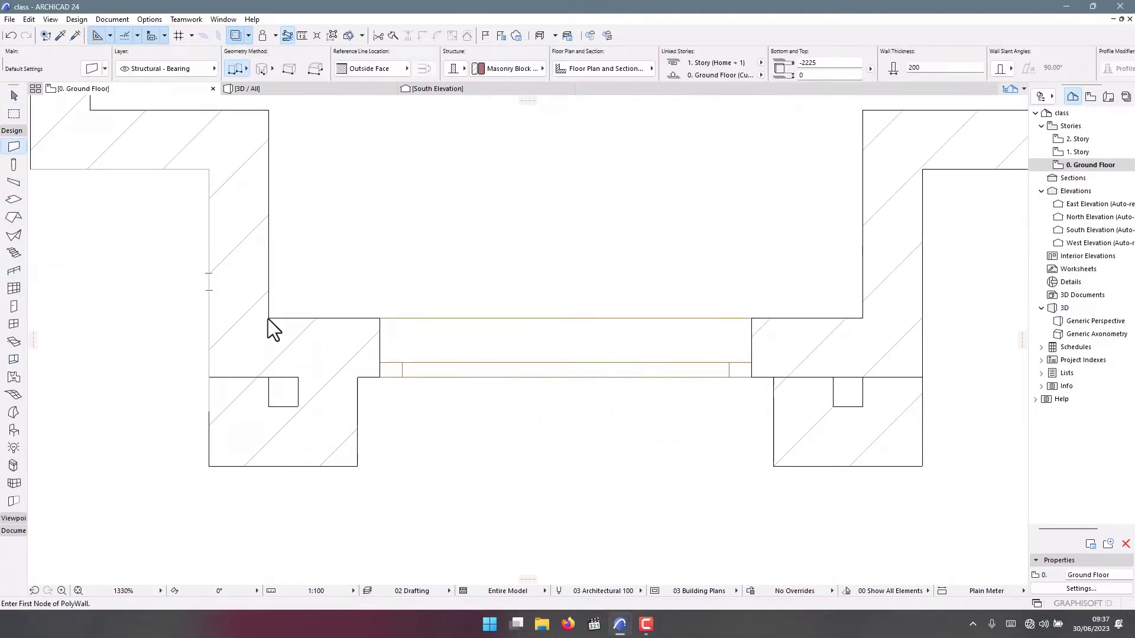
left_click(209, 319)
left_click(208, 467)
left_click(922, 466)
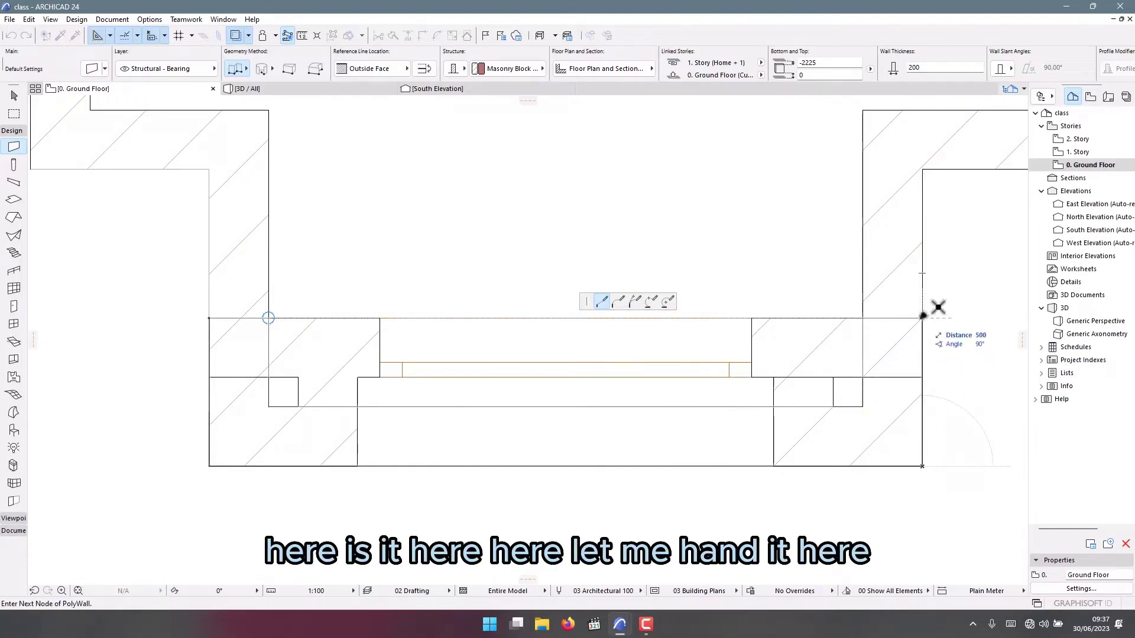
left_click(923, 317)
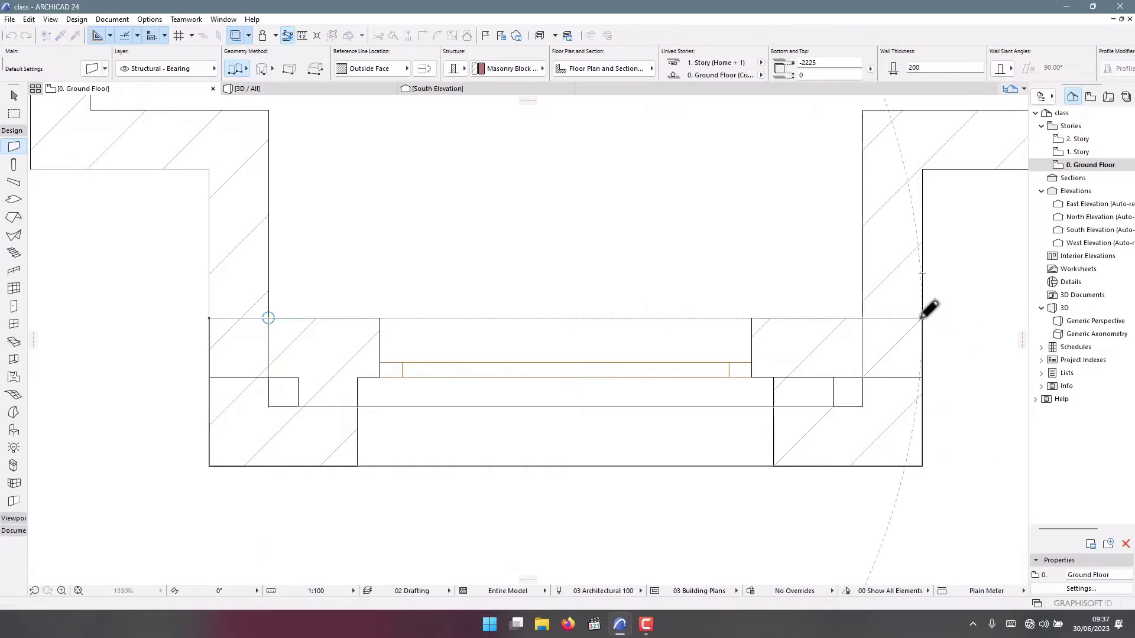
double_click(922, 318)
scroll(646, 319, "down", 3)
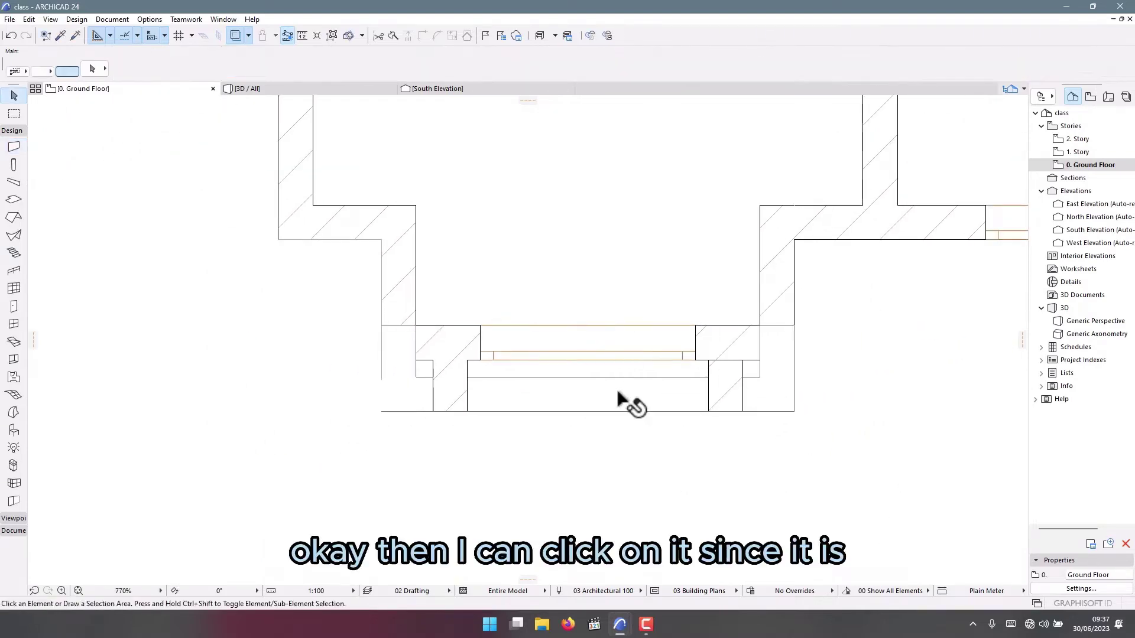
In the South Elevation, move the new wall group straight up until its bottom edge rests on the tops of the bay columns
left_click(620, 411, "shift")
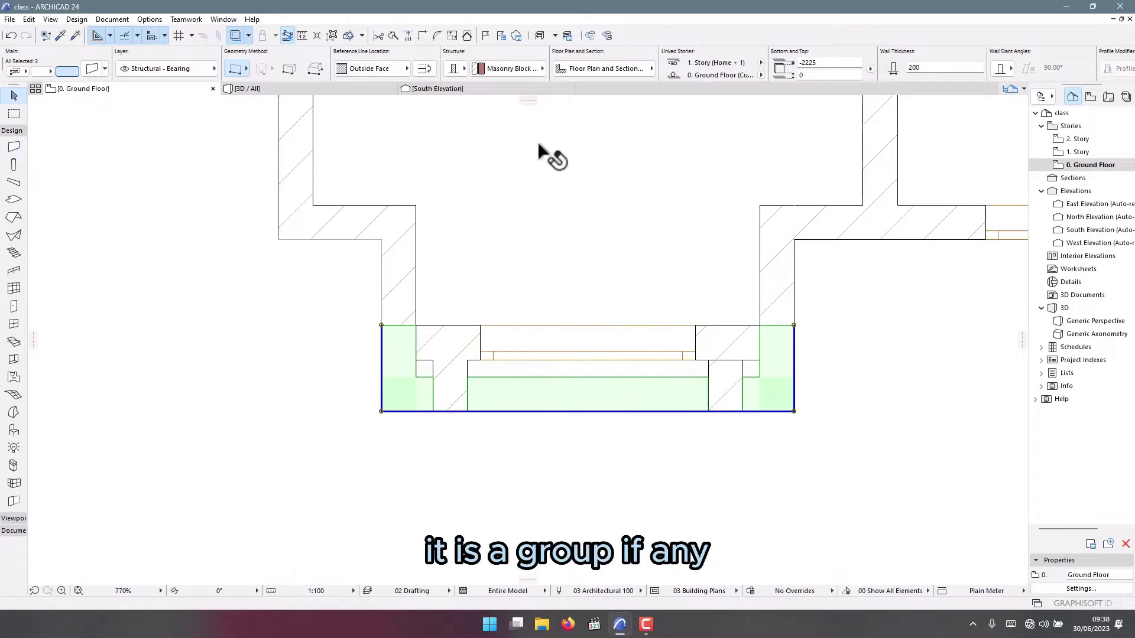
left_click(446, 90)
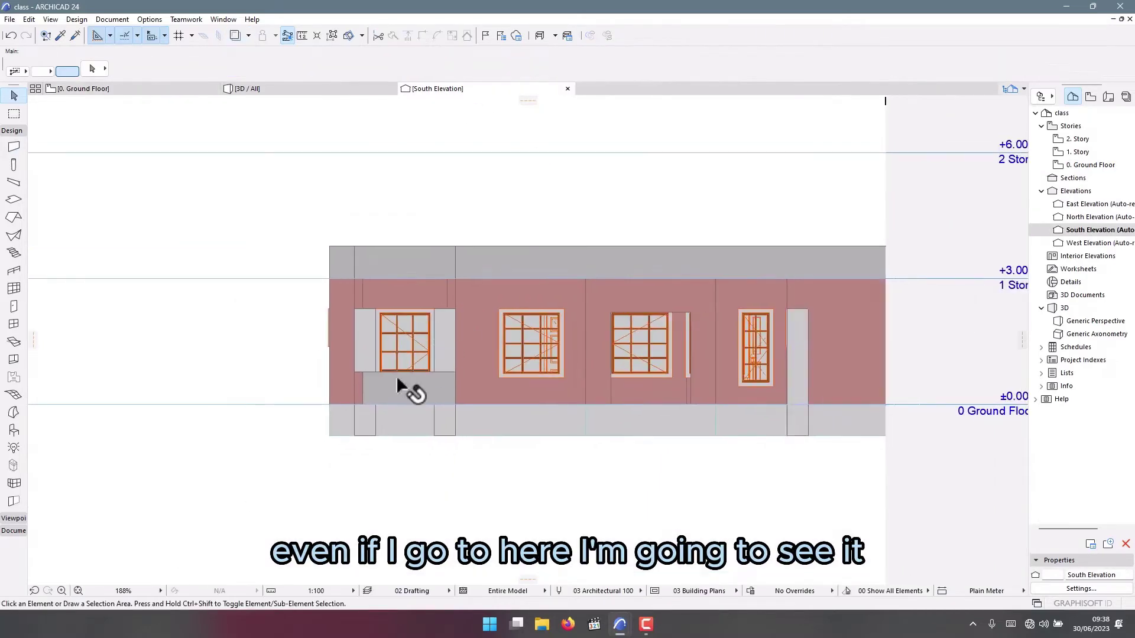
scroll(397, 387, "up", 5)
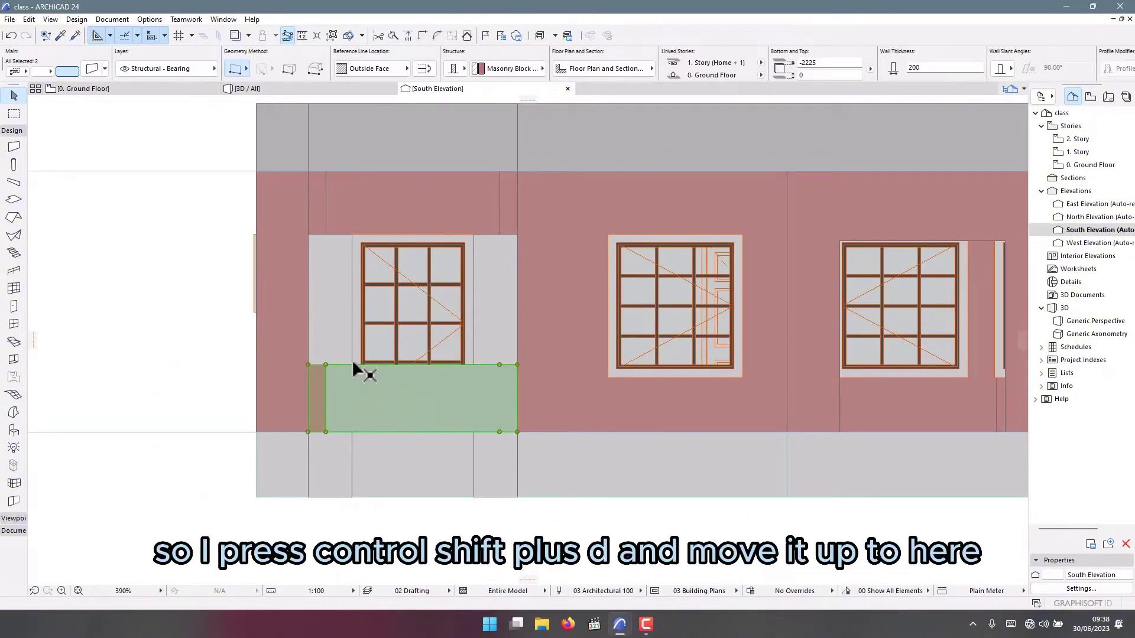
key("ctrl+shift+d")
left_click(517, 433)
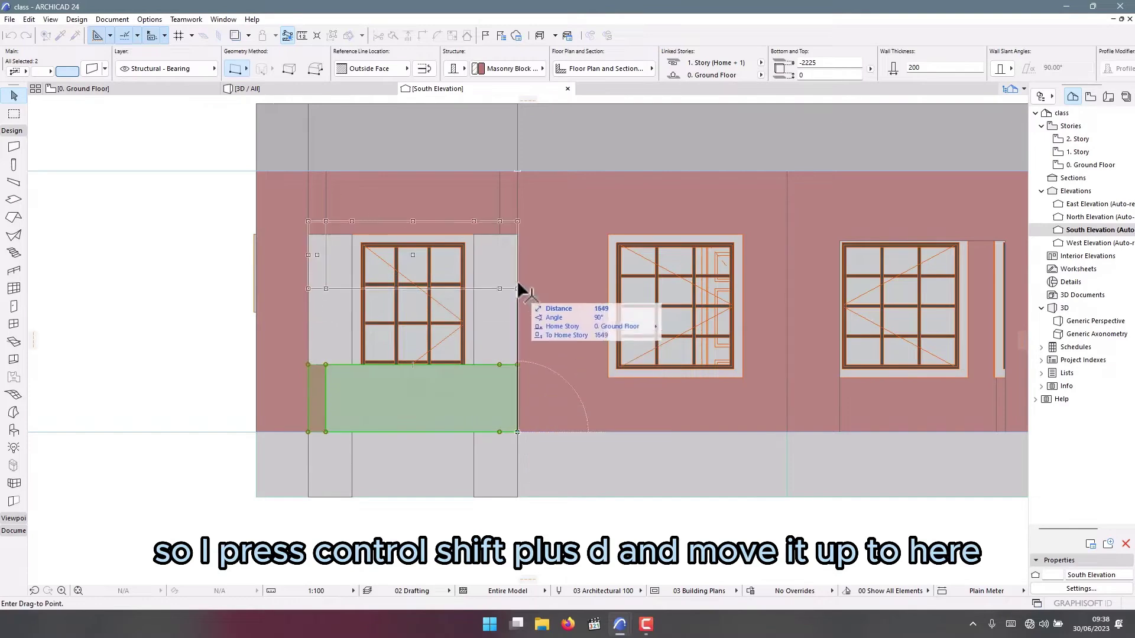
left_click(517, 234)
scroll(517, 234, "down", 2)
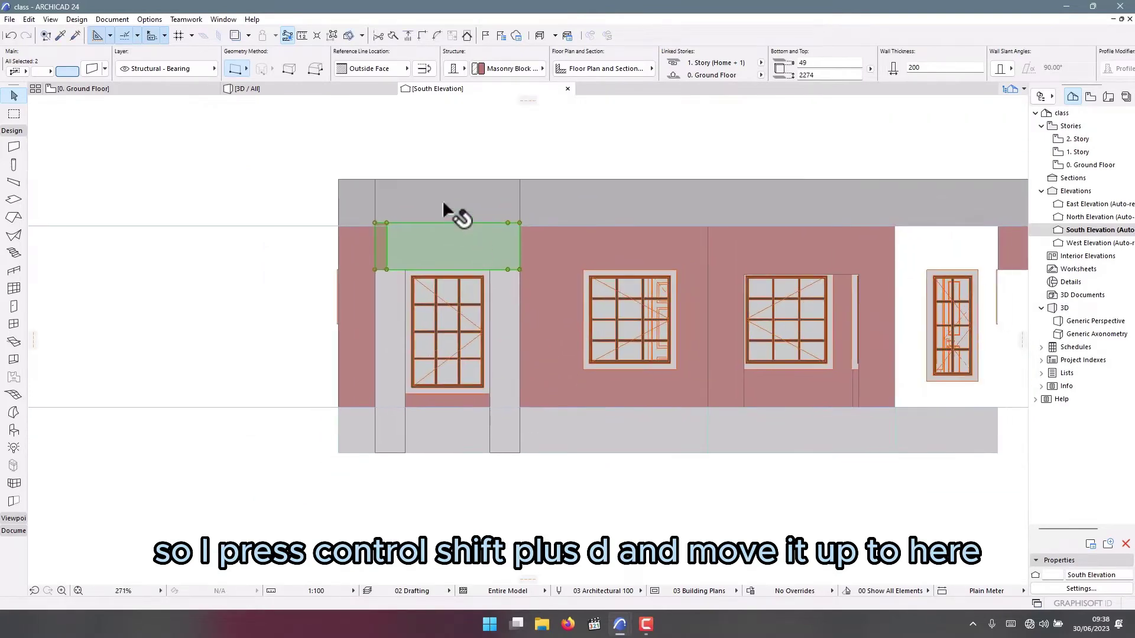
In the 3D view, turn off the Stone - Granite Gray surface override on the wall group above the bay columns
left_click(364, 88)
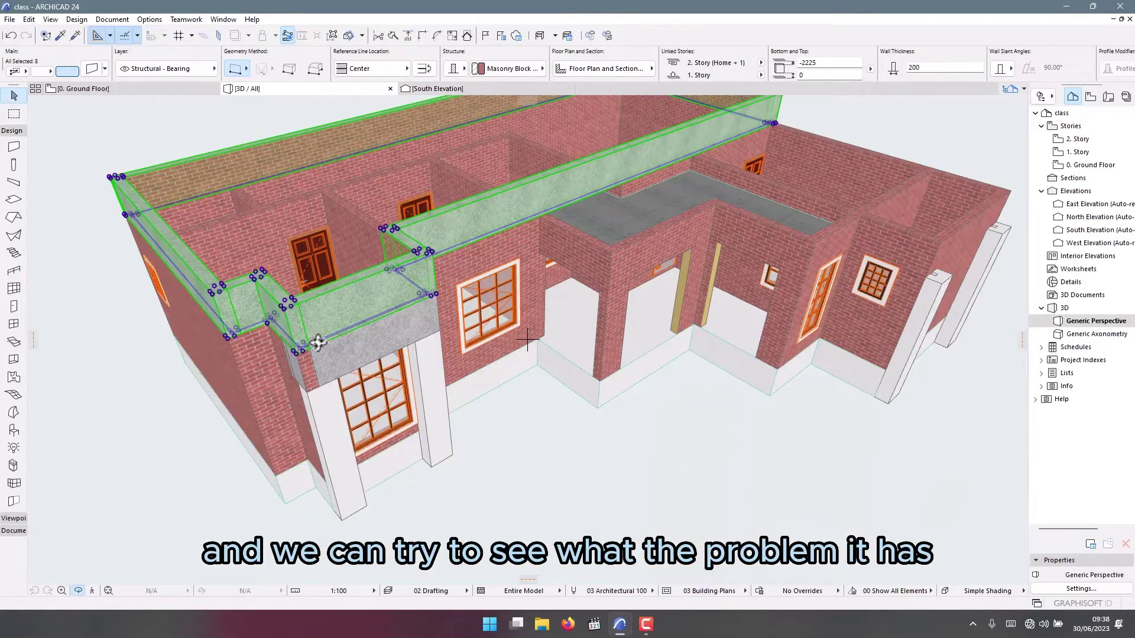
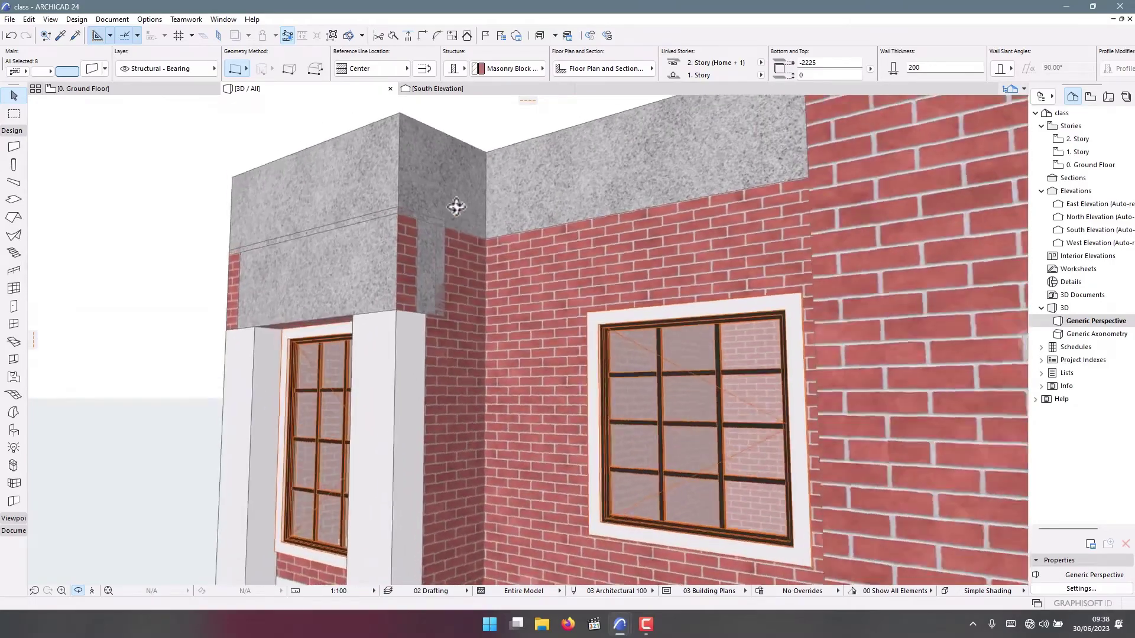
middle_click_drag(456, 206, 531, 276, "shift")
middle_click_drag(608, 288, 616, 300, "shift")
left_click(617, 304)
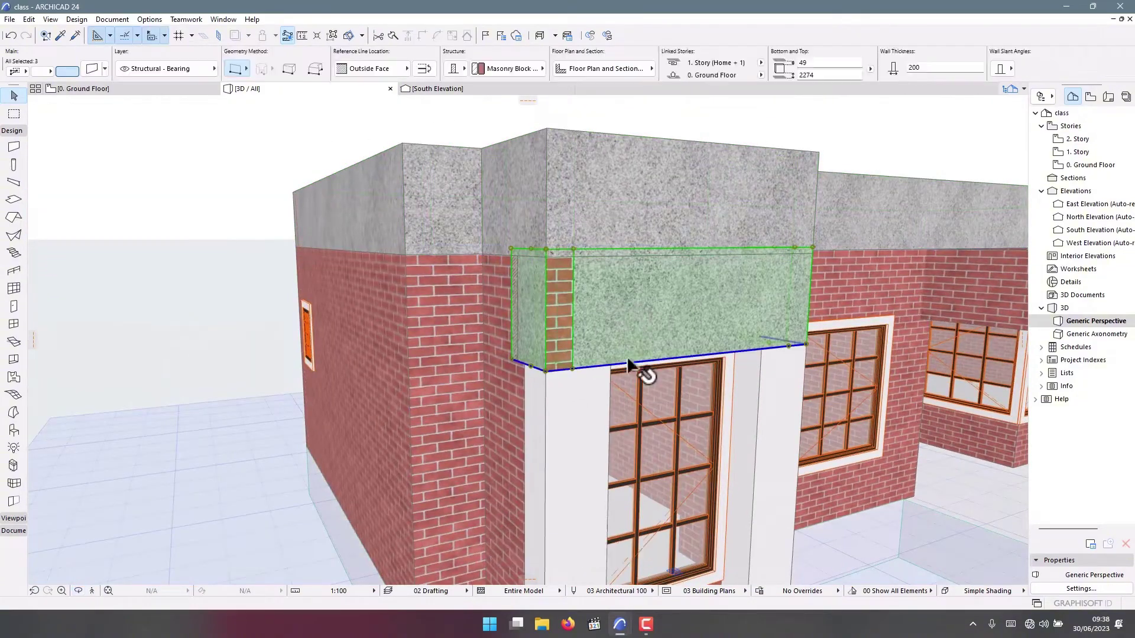
double_click(581, 293)
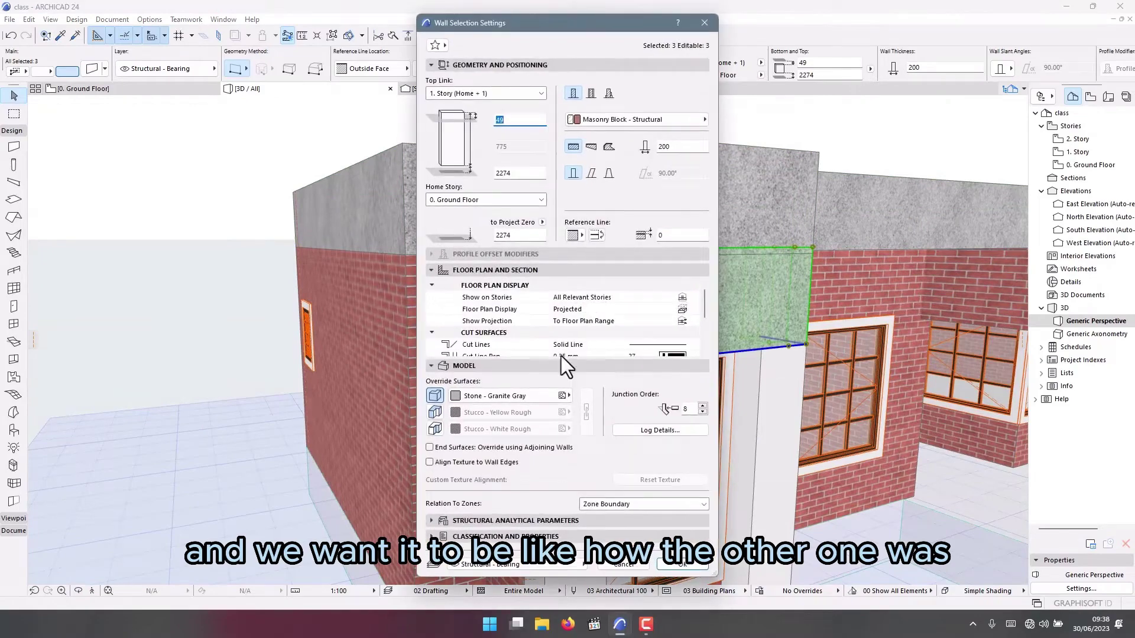
left_click(435, 397)
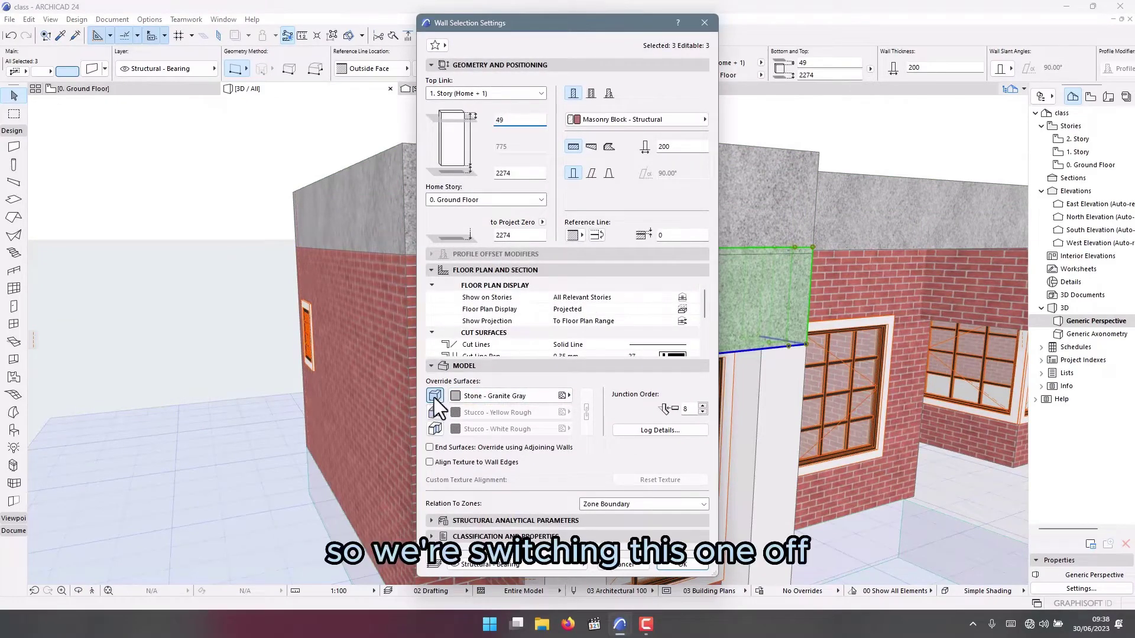
left_click(667, 564)
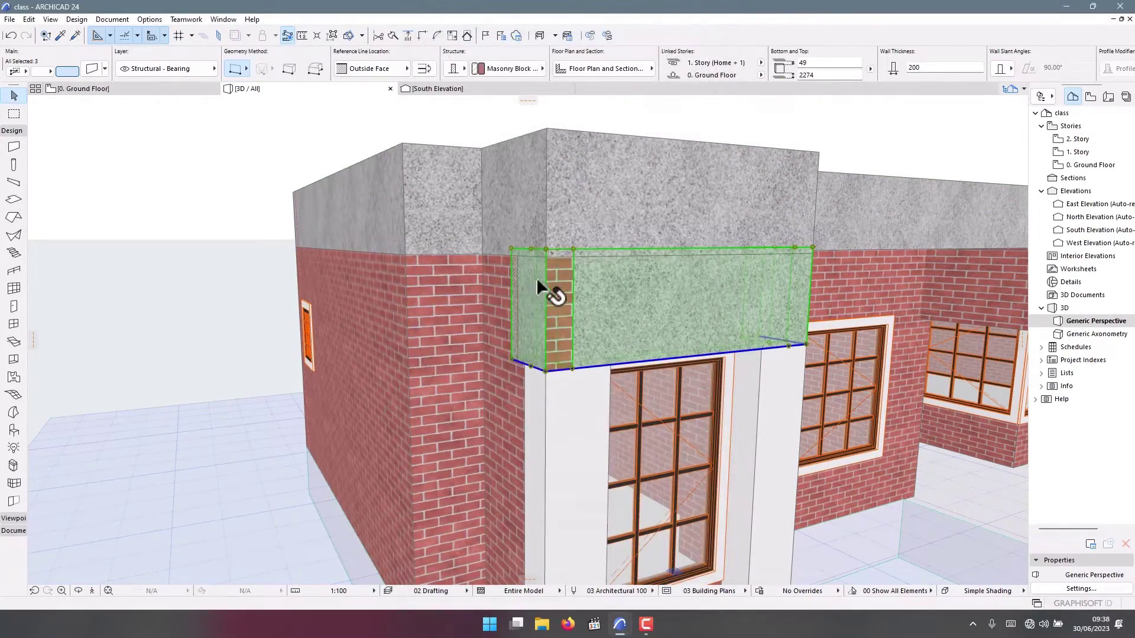
middle_click_drag(541, 269, 615, 312, "shift")
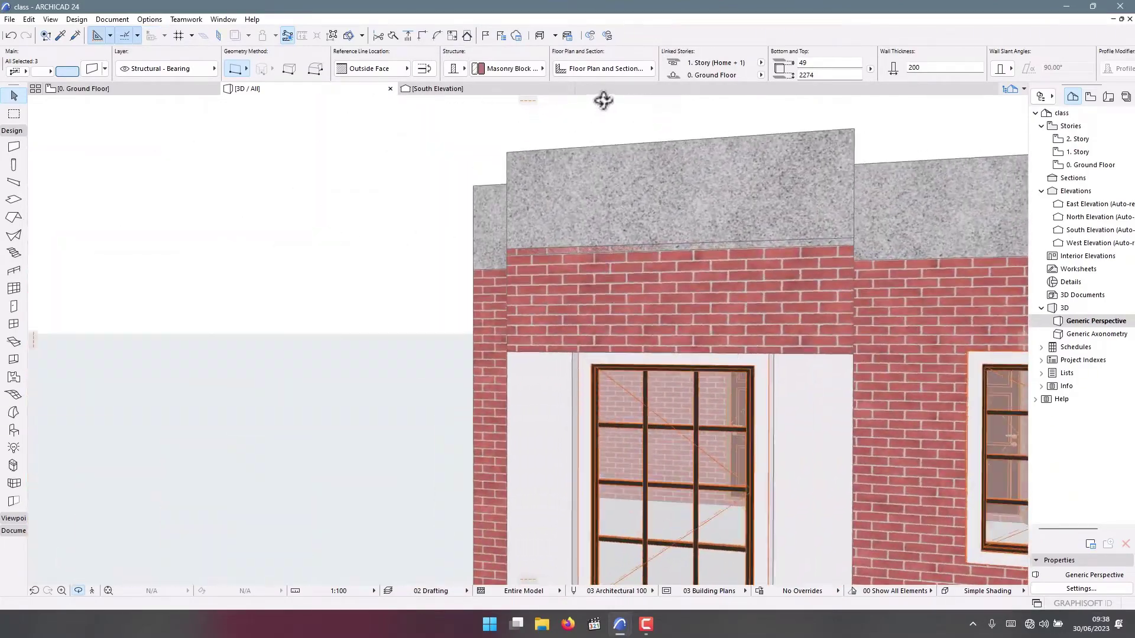
In the South Elevation, set the top offset of the brick wall group above the bay columns to 0
left_click(501, 90)
scroll(502, 216, "up", 5)
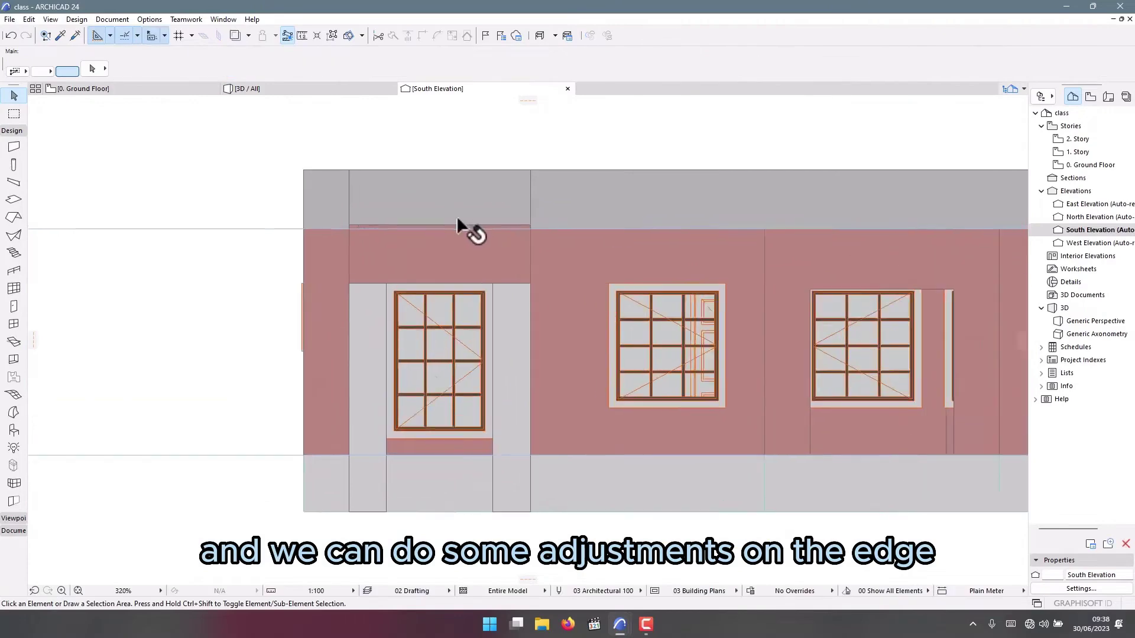
left_click(388, 331)
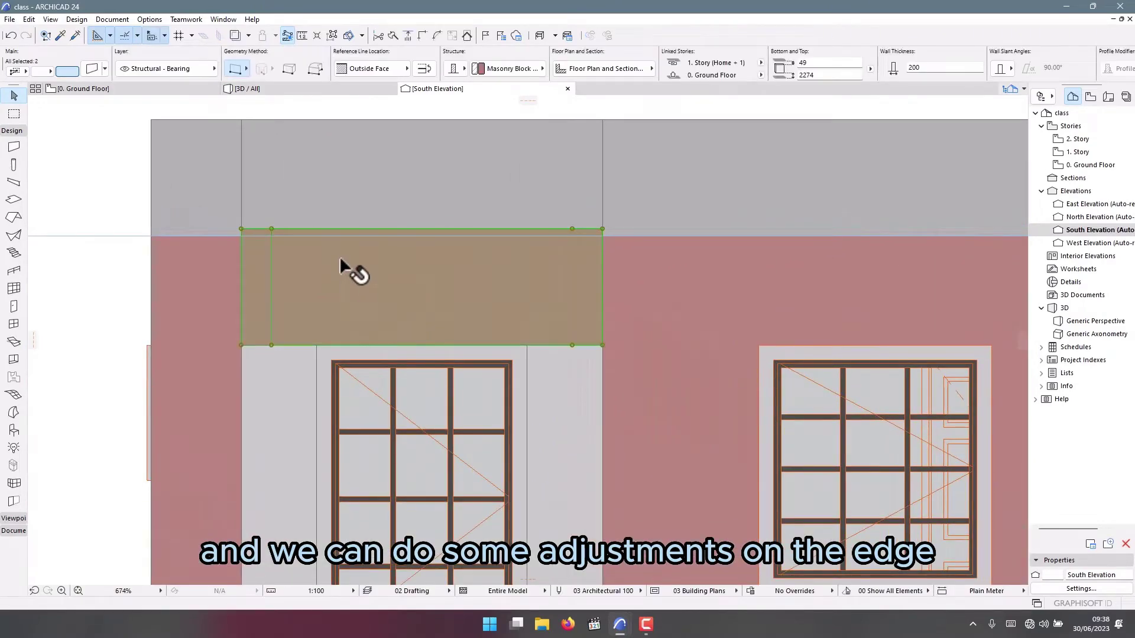
key("ctrl+t")
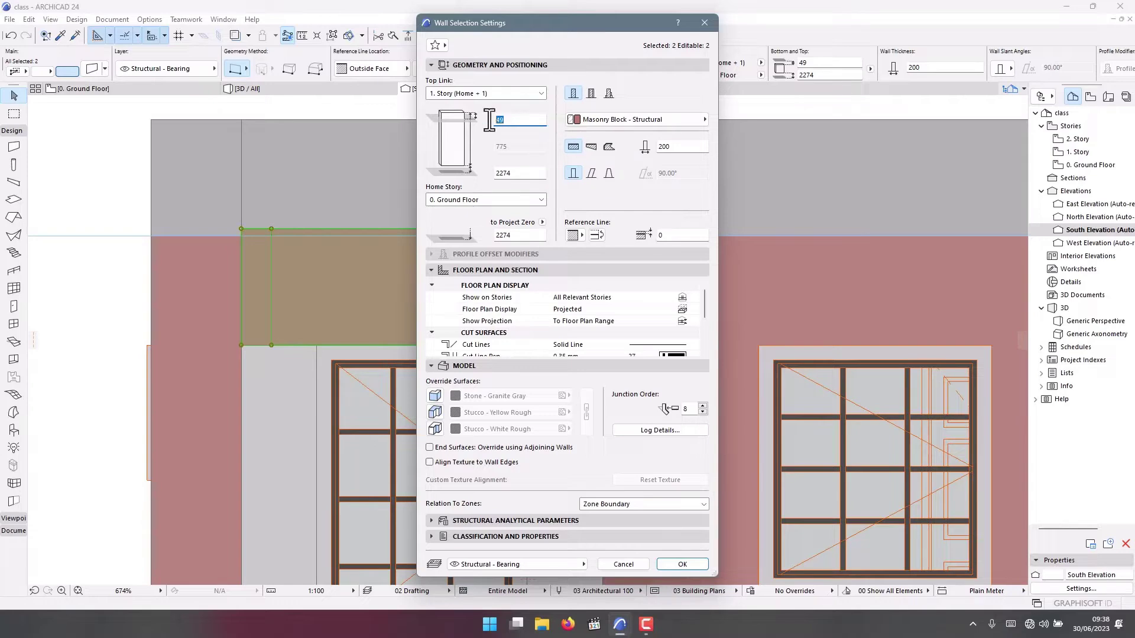
left_click(680, 564)
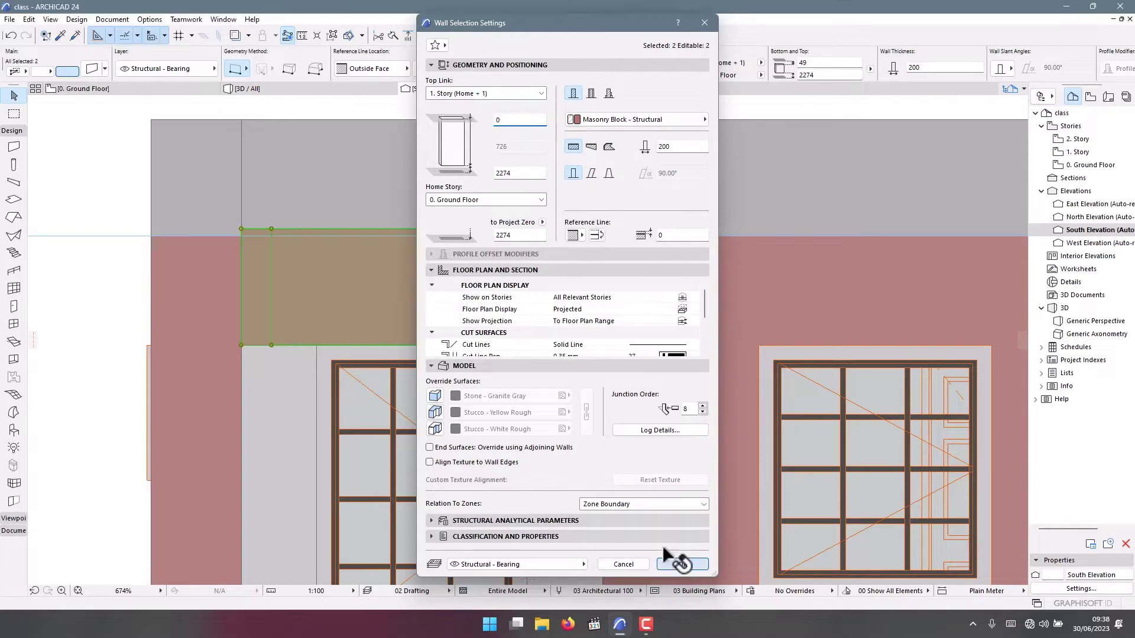
scroll(325, 233, "down", 4)
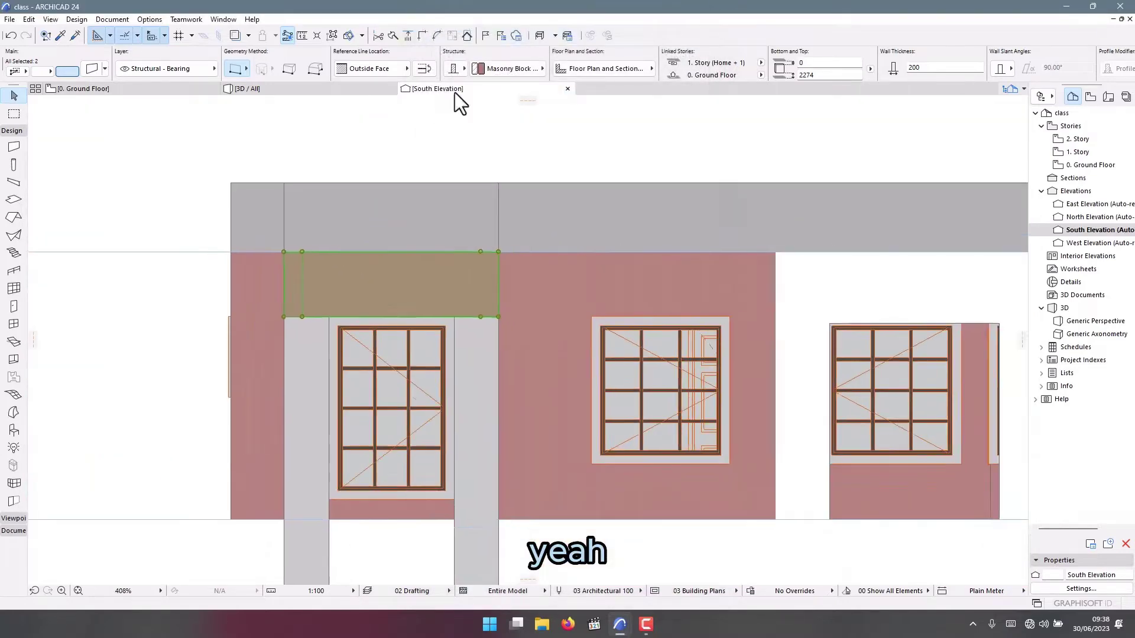
left_click(291, 90)
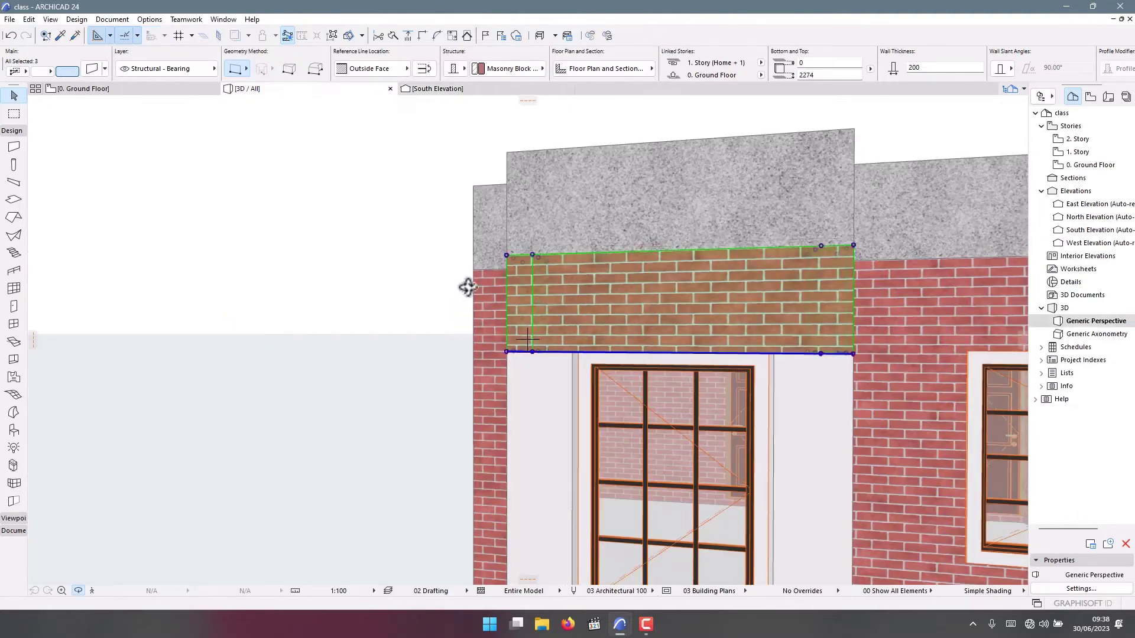
In the 3D view, suspend groups and shorten the brick return wall on one side of the bay to 400
left_click_drag(596, 286, 520, 329)
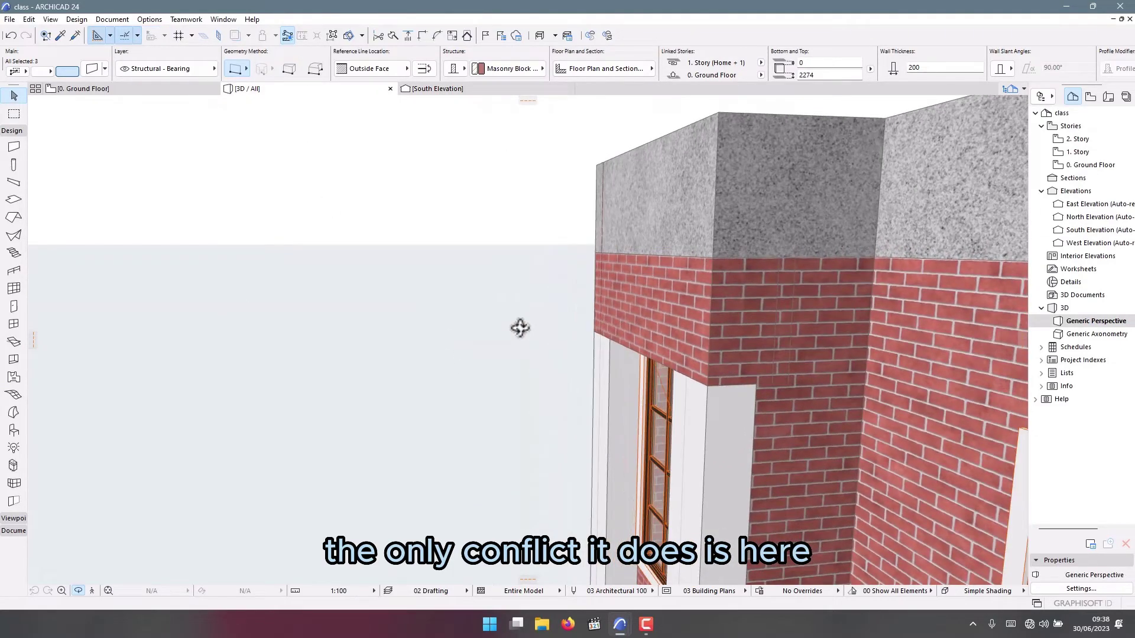
left_click_drag(879, 310, 651, 329)
key("Escape")
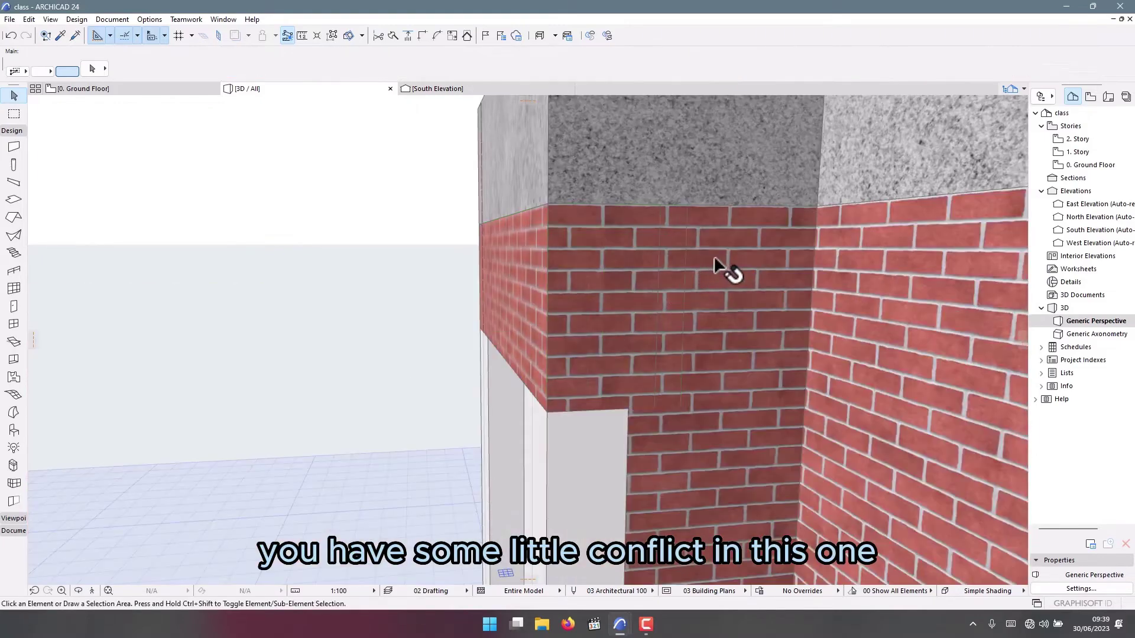
left_click(618, 250)
left_click(608, 247)
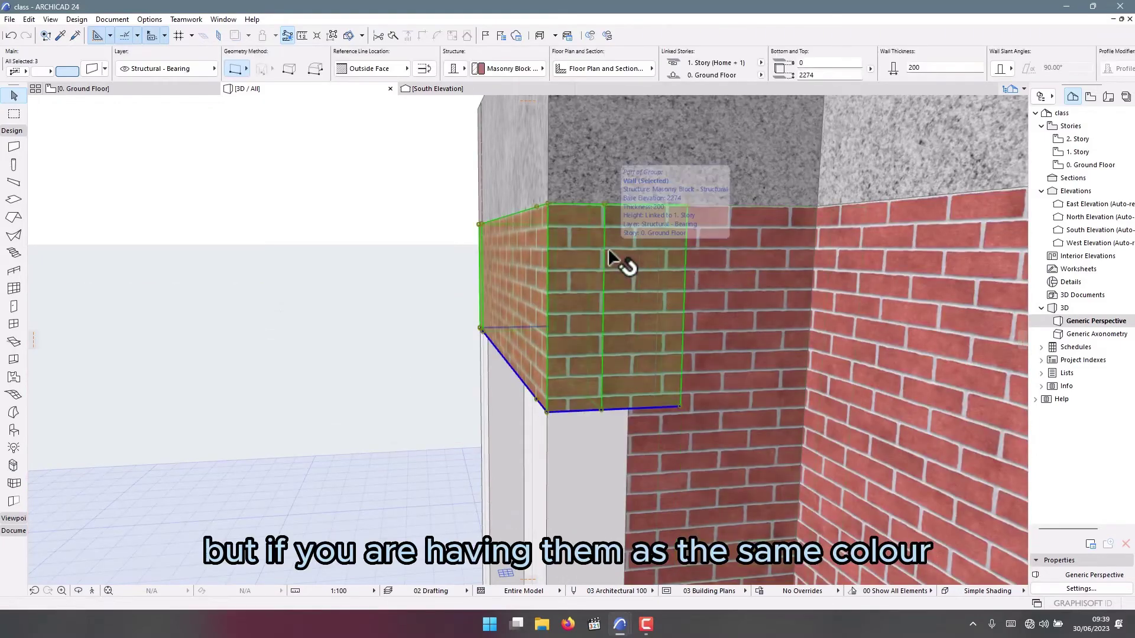
key("Escape")
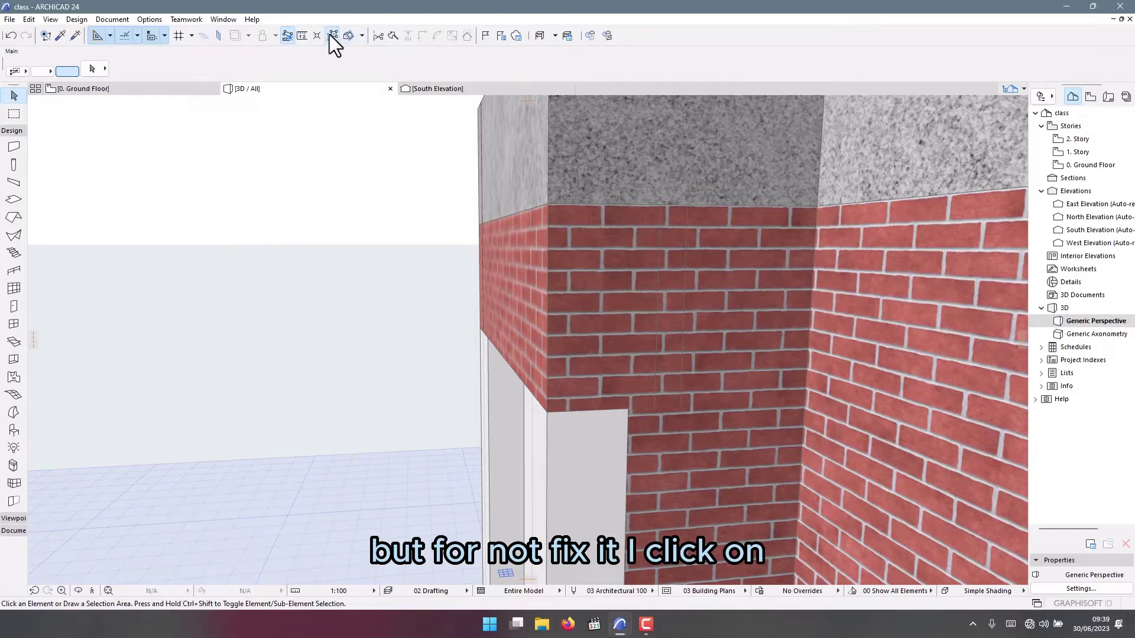
left_click(679, 301)
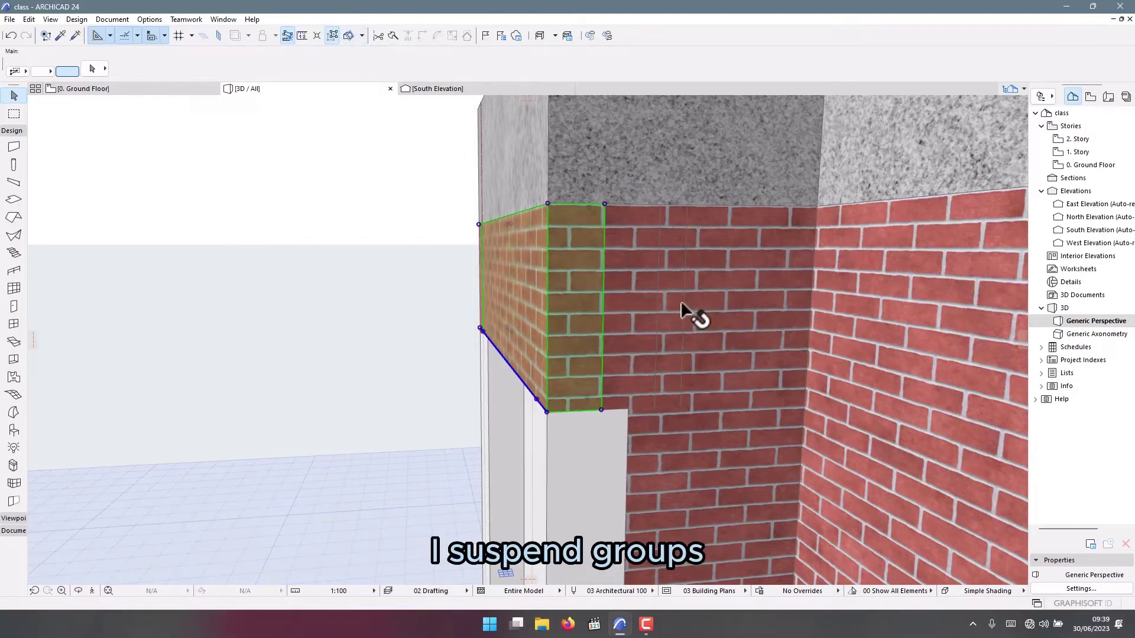
left_click(678, 264)
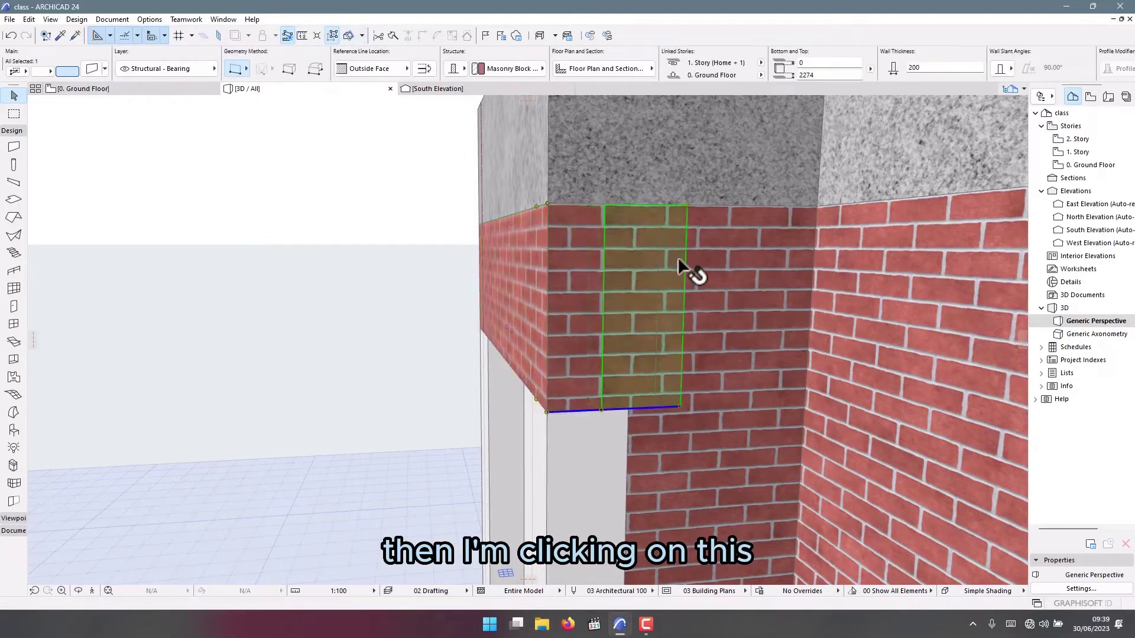
left_click(687, 207)
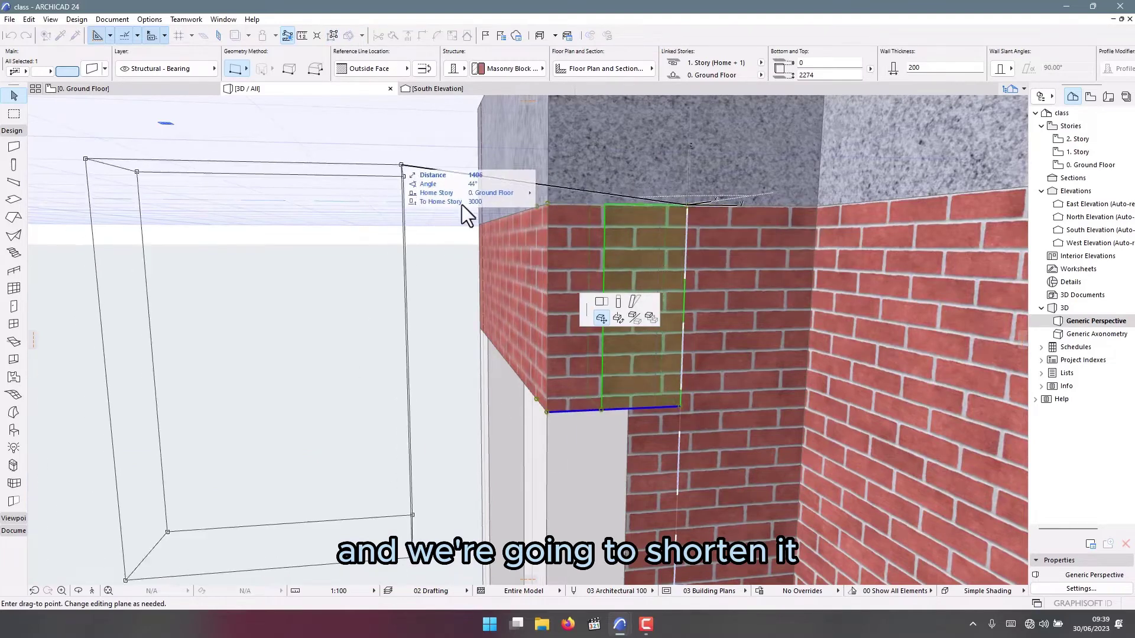
left_click(599, 302)
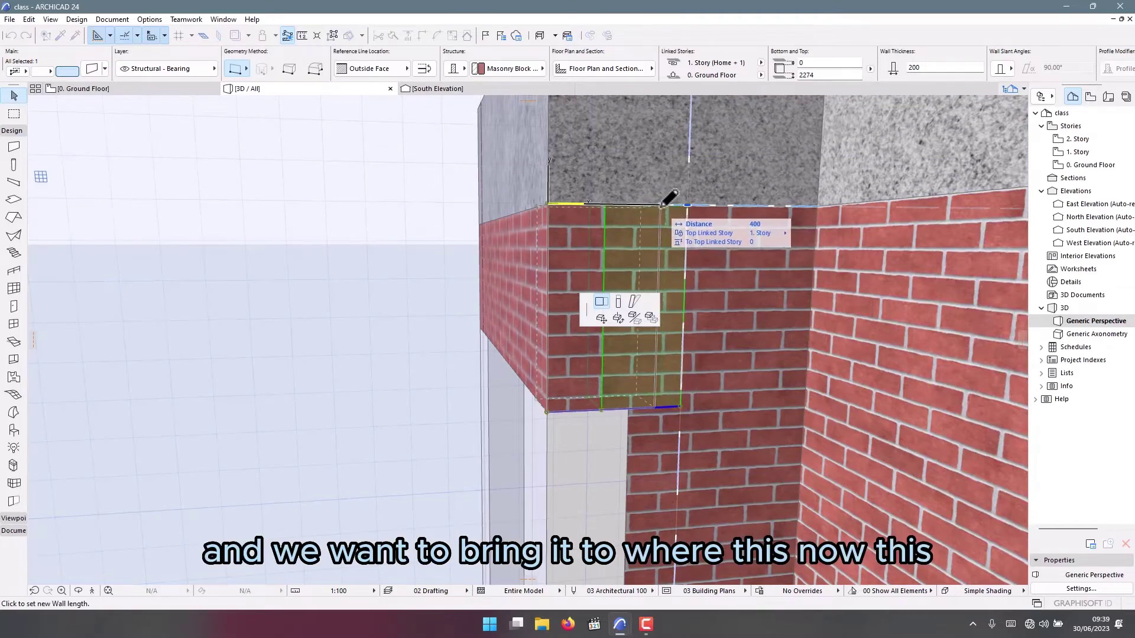
left_click(663, 203)
middle_click_drag(666, 195, 743, 252, "shift")
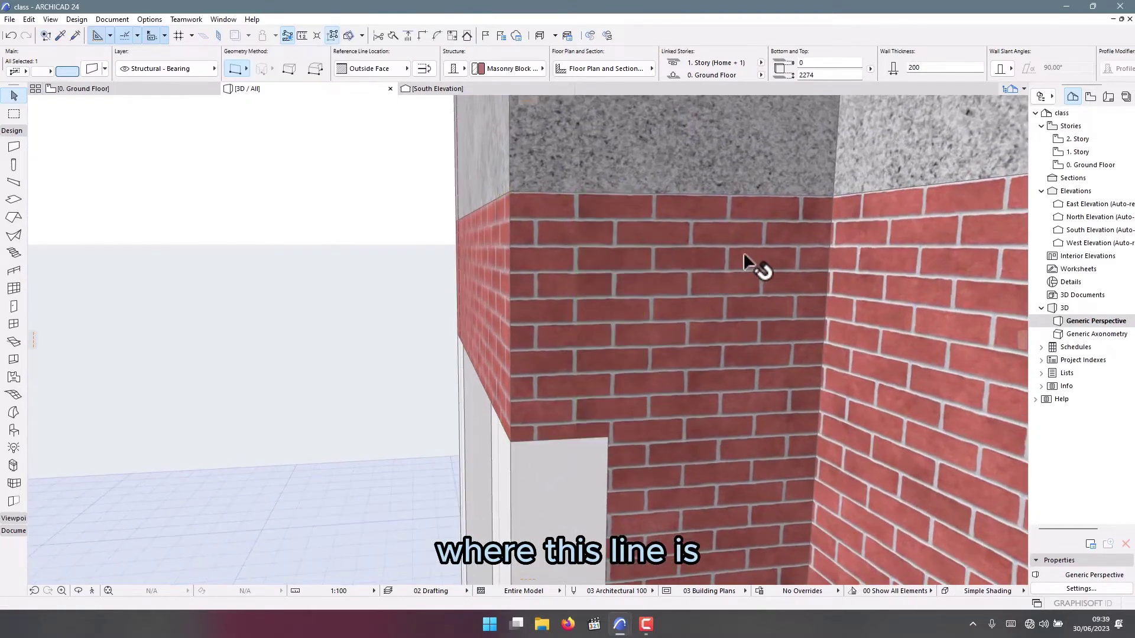
Shorten the brick return wall on the bay's opposite side by pulling its inner end in toward the bay front
middle_click_drag(514, 299, 653, 331, "shift")
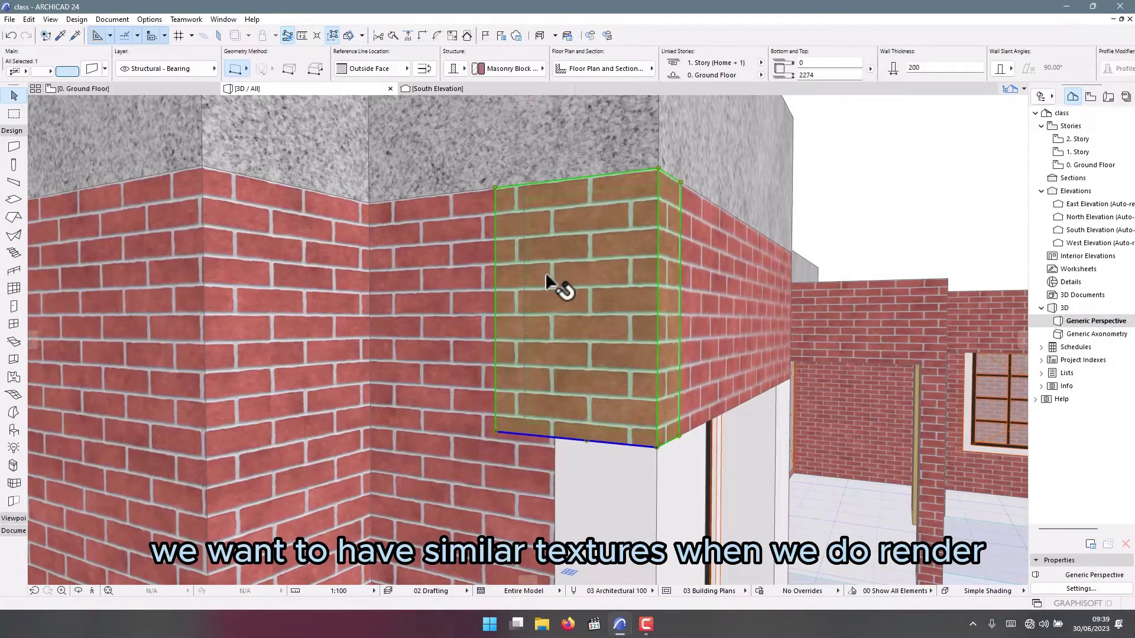
middle_click_drag(545, 272, 474, 180, "shift")
left_click(500, 188)
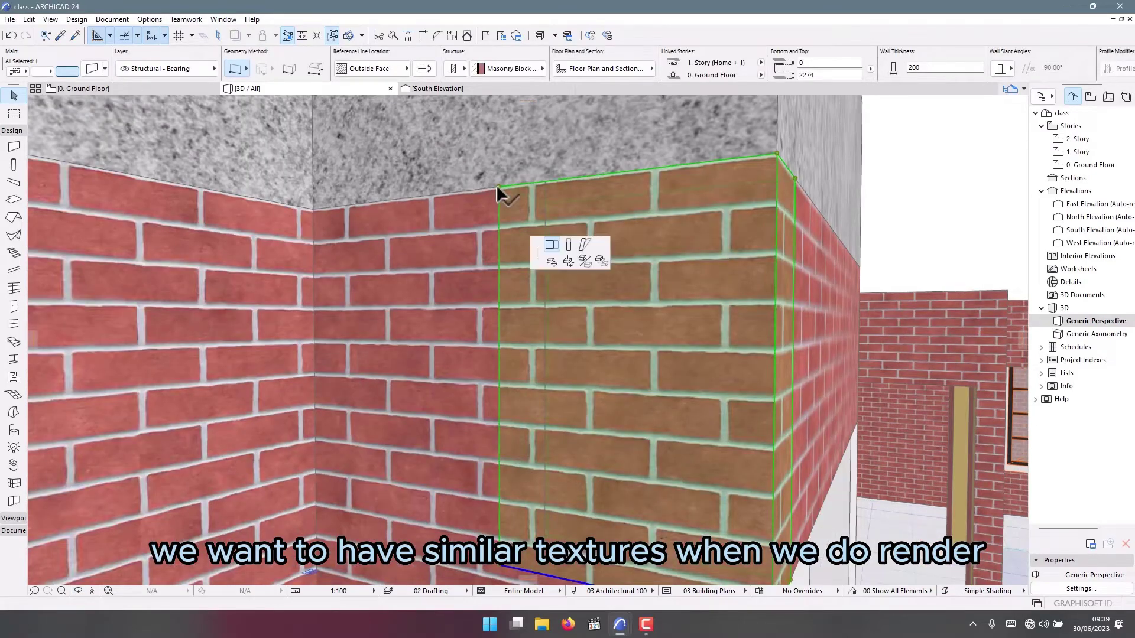
left_click(545, 180)
middle_click_drag(547, 197, 395, 313, "shift")
scroll(395, 313, "down", 5)
middle_click_drag(549, 203, 644, 362, "shift")
scroll(573, 246, "up", 5)
scroll(567, 397, "up", 3)
middle_click_drag(566, 397, 573, 370, "shift")
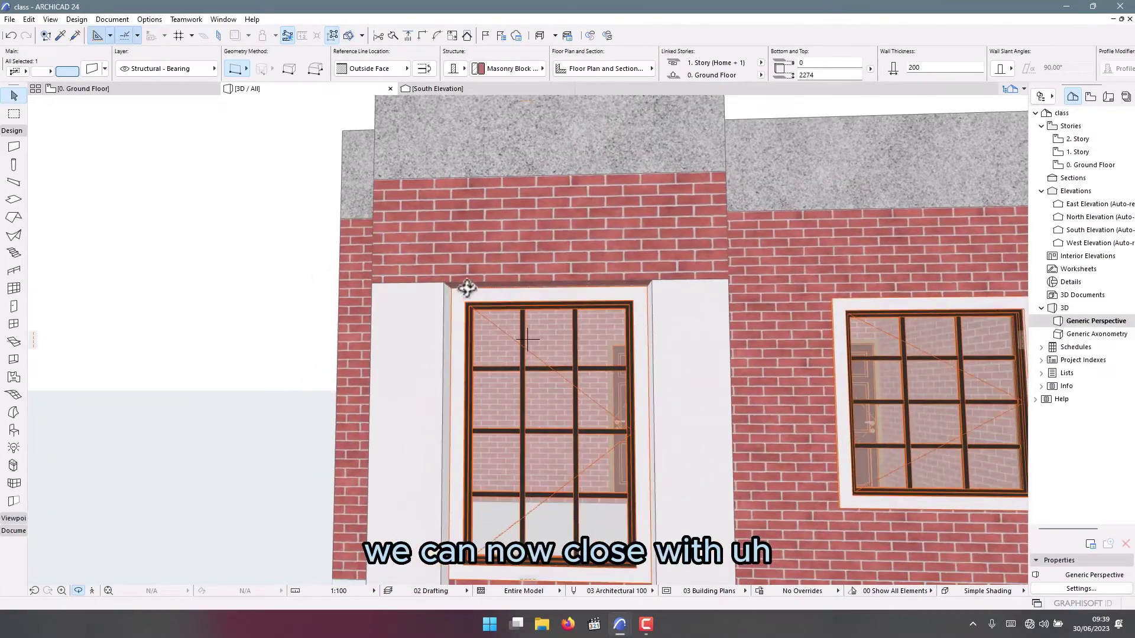
Lower the four veranda walls, including the front window wall, to a top offset of -800 from 1. Story
scroll(467, 288, "down", 3)
middle_click_drag(467, 288, 469, 322, "shift")
scroll(294, 285, "down", 2)
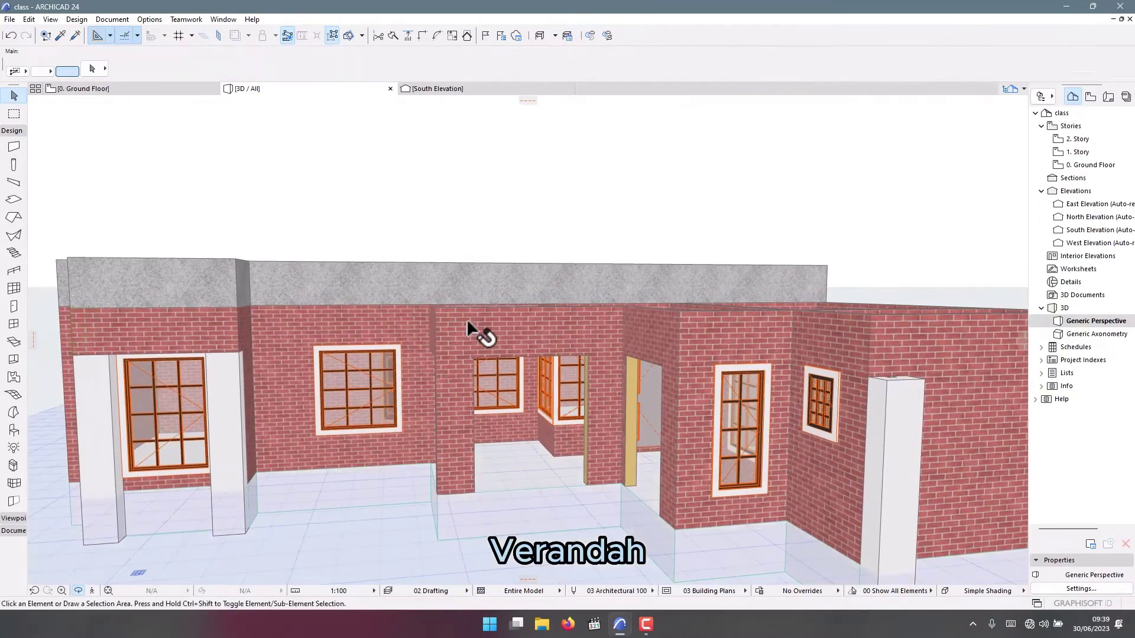
left_click(468, 324)
scroll(435, 326, "up", 5)
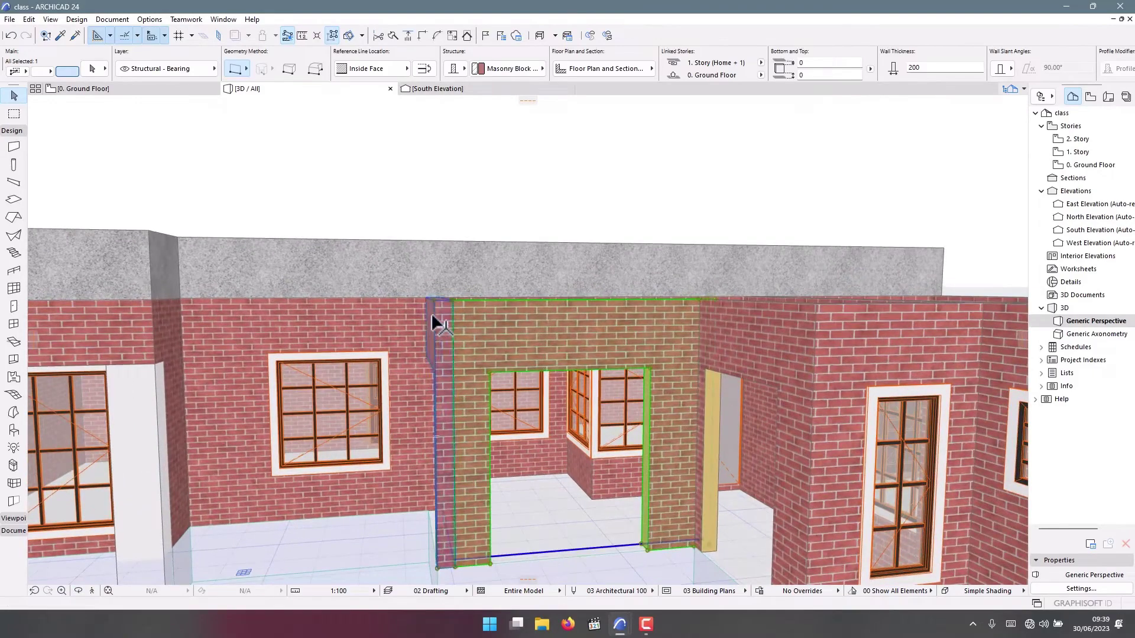
left_click(435, 325, "shift")
left_click(743, 315, "shift")
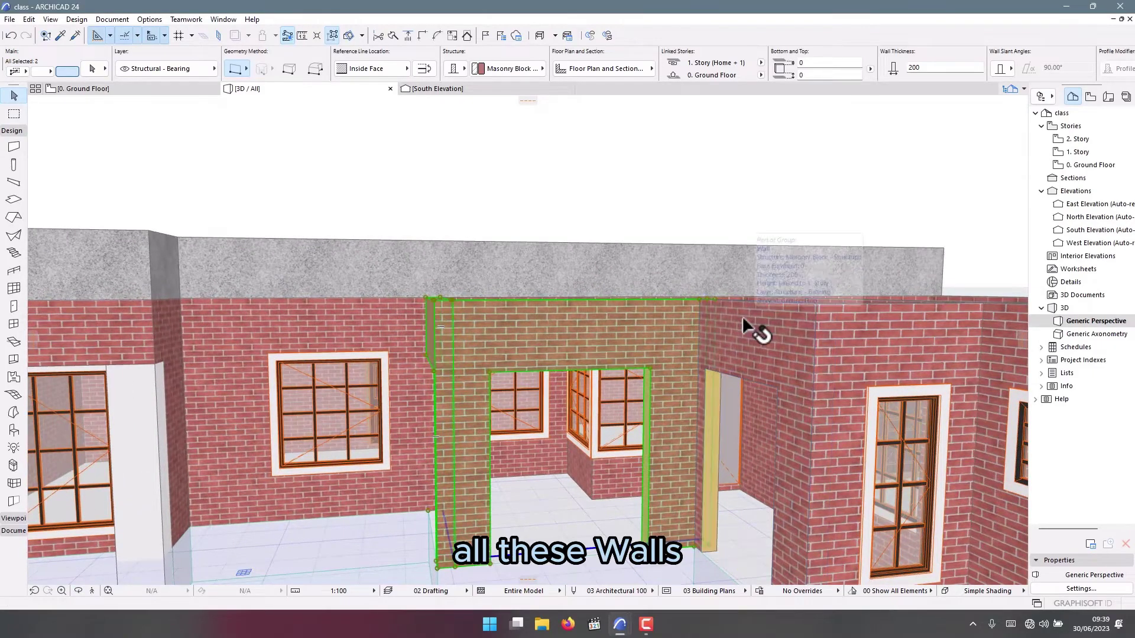
left_click(884, 331, "shift")
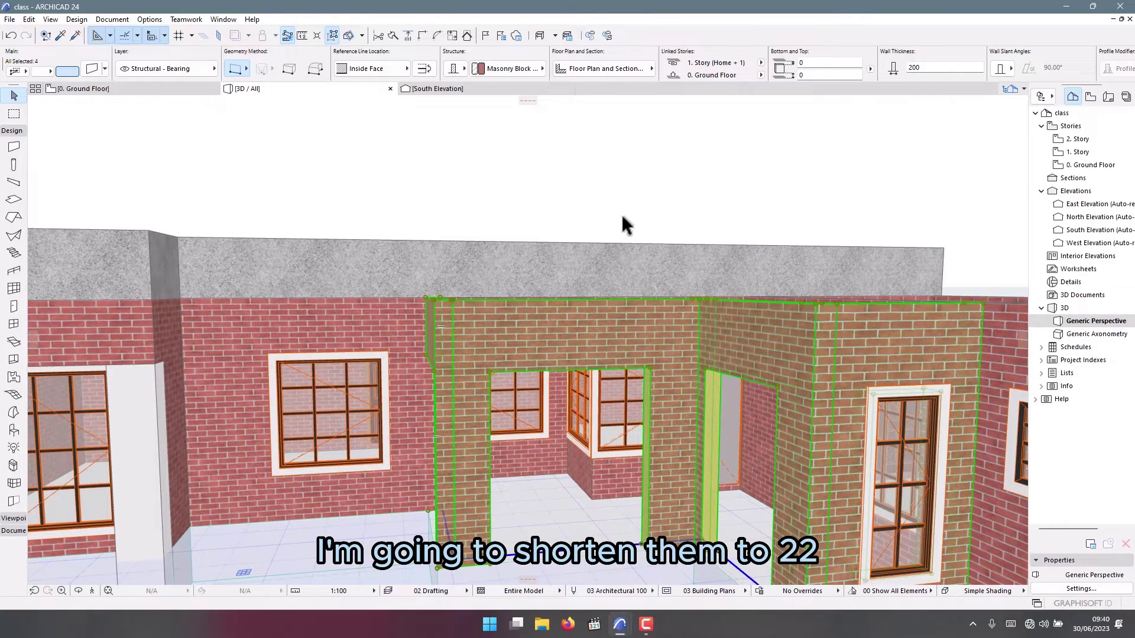
key("ctrl+t")
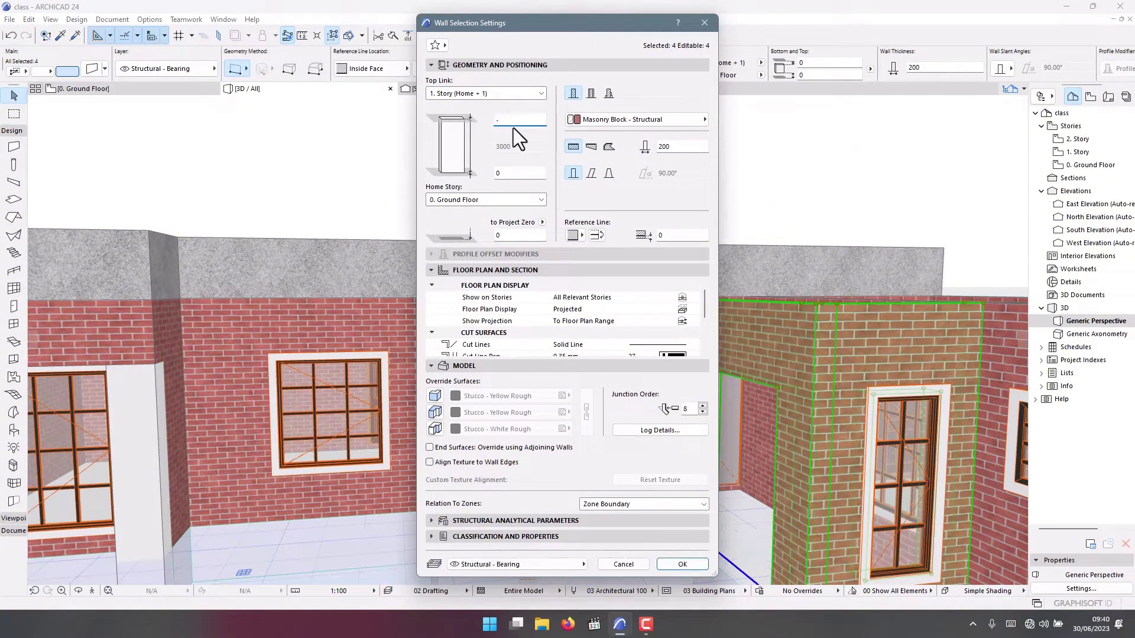
type("0")
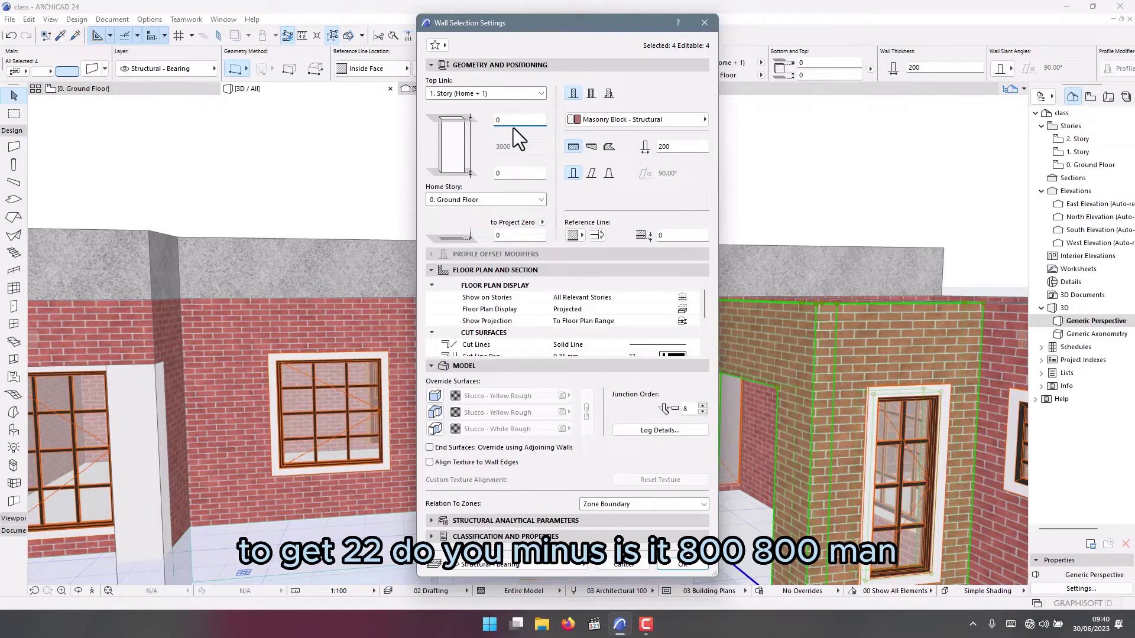
type("-800")
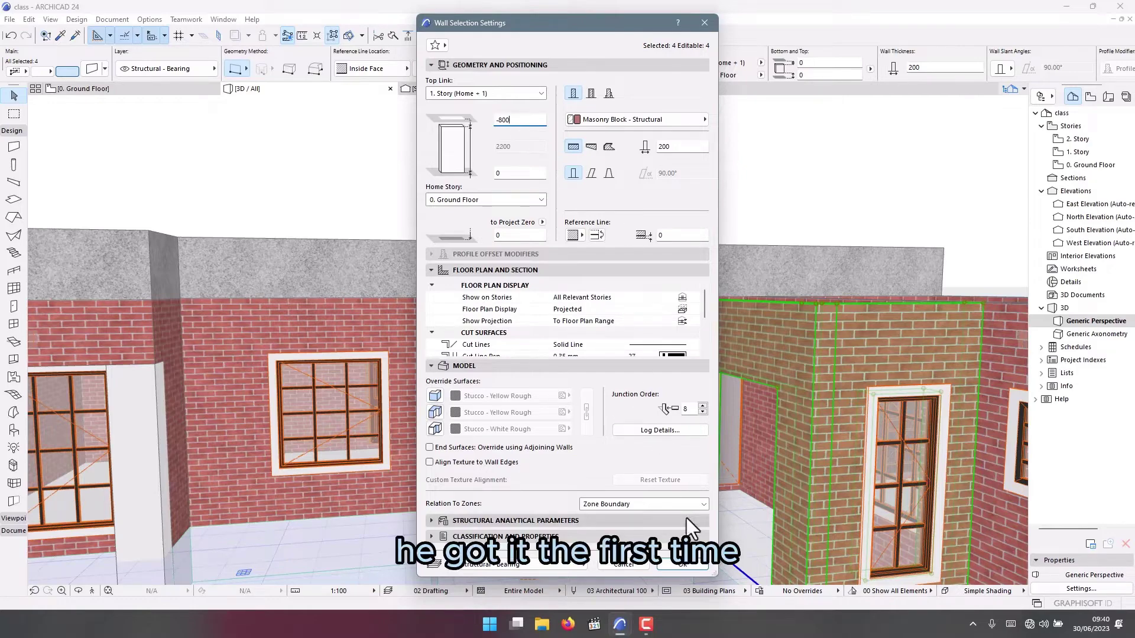
left_click(682, 565)
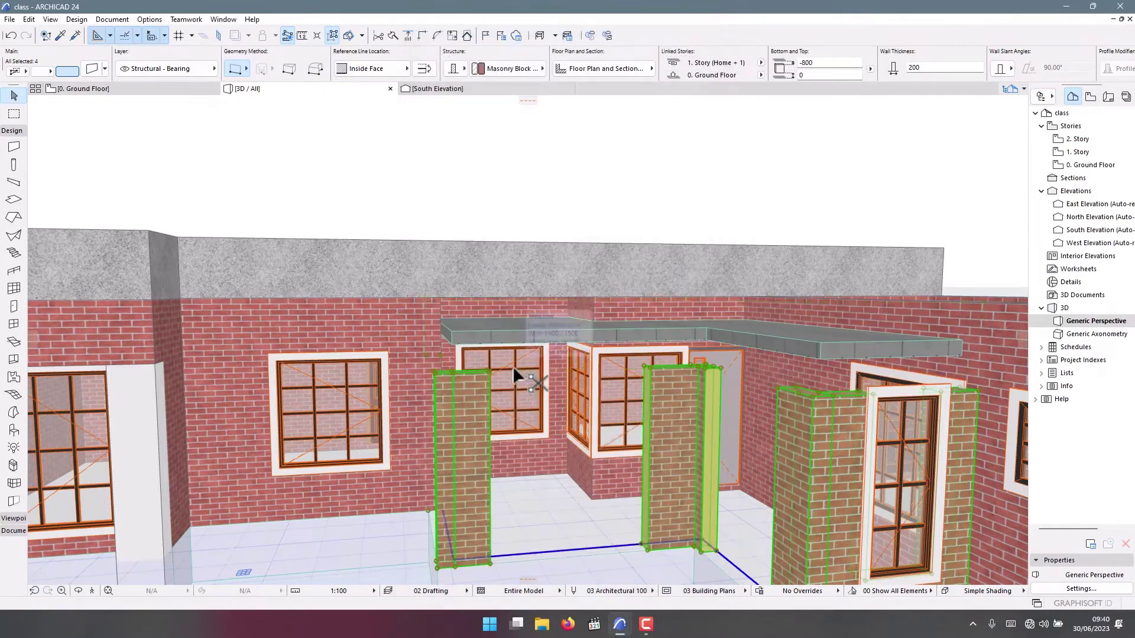
Check the veranda walls' top offset and examine their height relative to the veranda slab from several angles
scroll(512, 366, "up", 3)
scroll(512, 366, "up", 2)
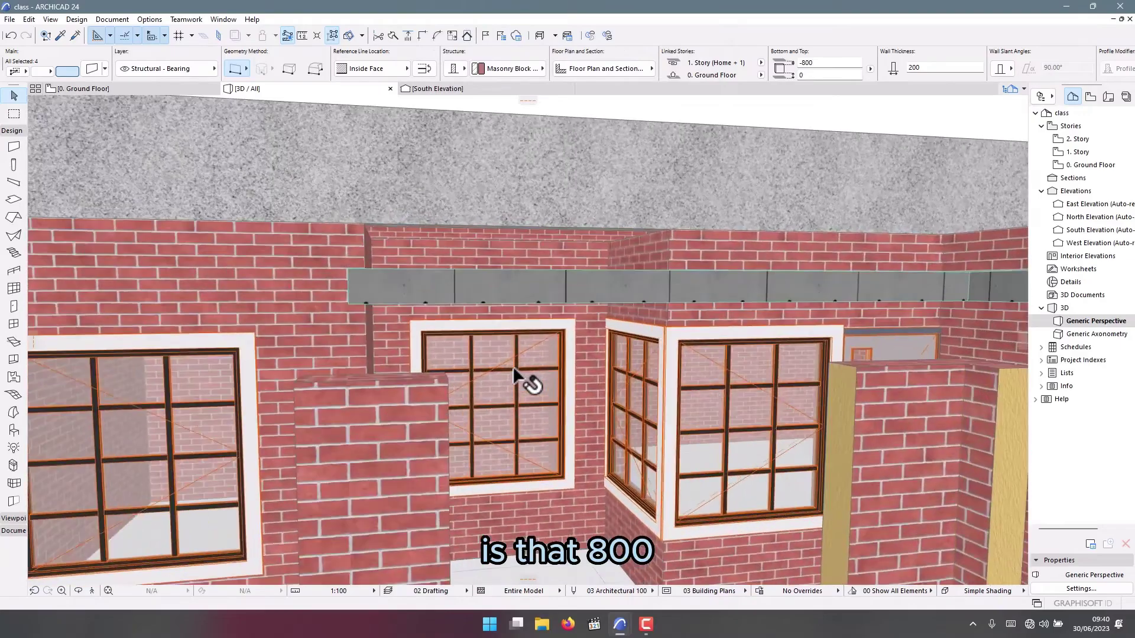
scroll(512, 366, "down", 3)
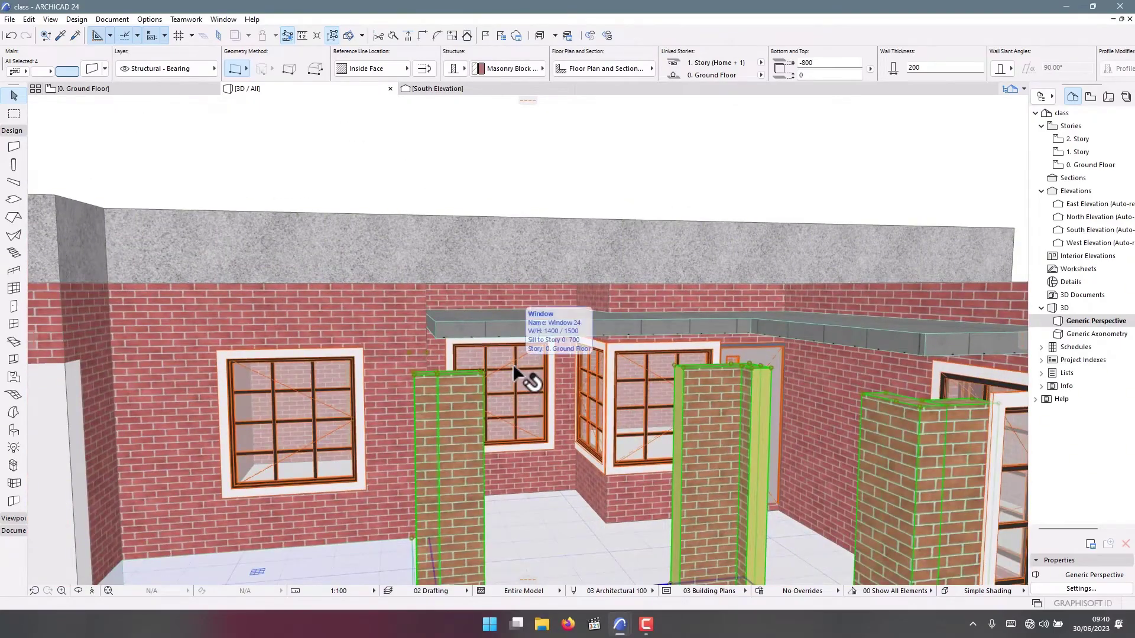
key("ctrl+t")
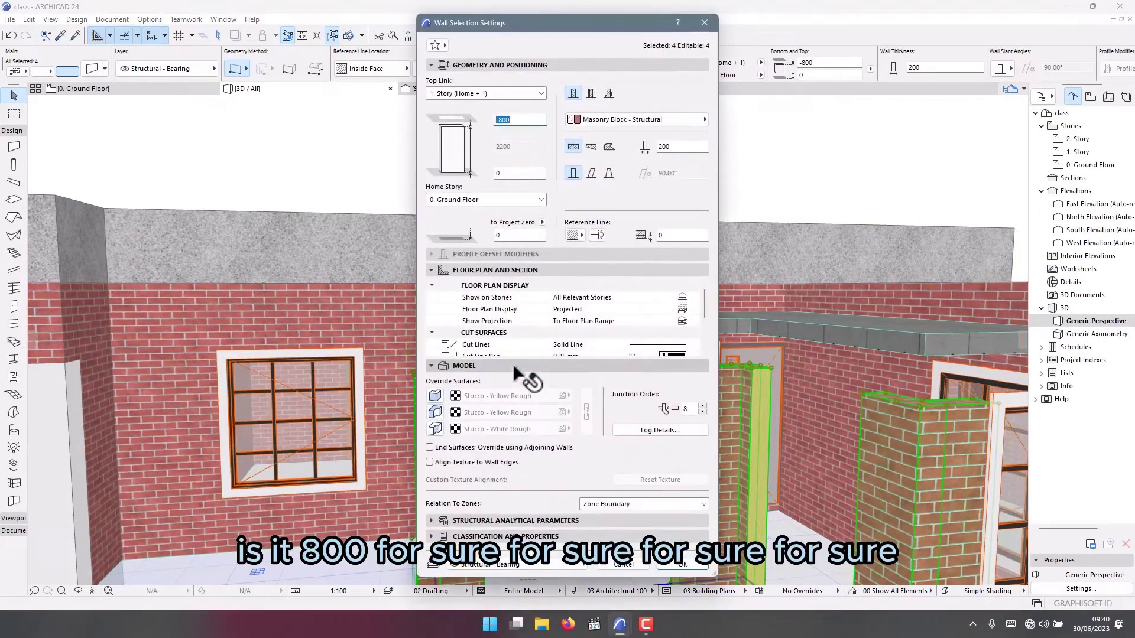
left_click(698, 26)
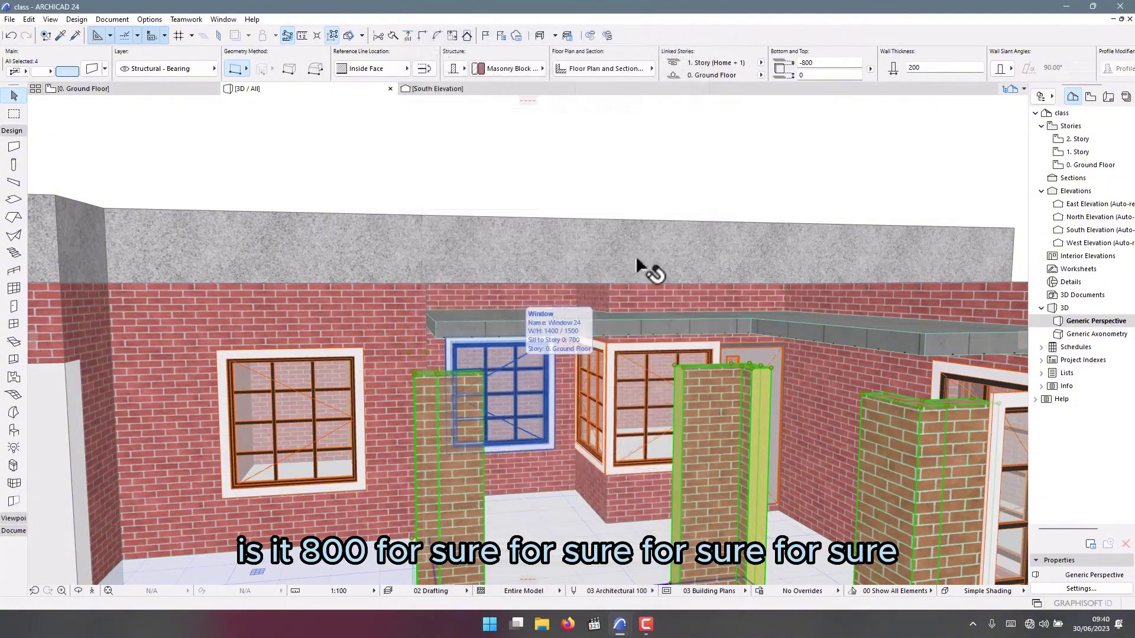
mouse_move(647, 385)
middle_mouse_down("shift")
mouse_move(619, 339)
mouse_move(628, 385)
mouse_move(662, 393)
mouse_move(581, 408)
mouse_move(611, 332)
mouse_move(545, 319)
mouse_move(741, 259)
mouse_move(725, 383)
mouse_move(639, 376)
middle_mouse_up("shift")
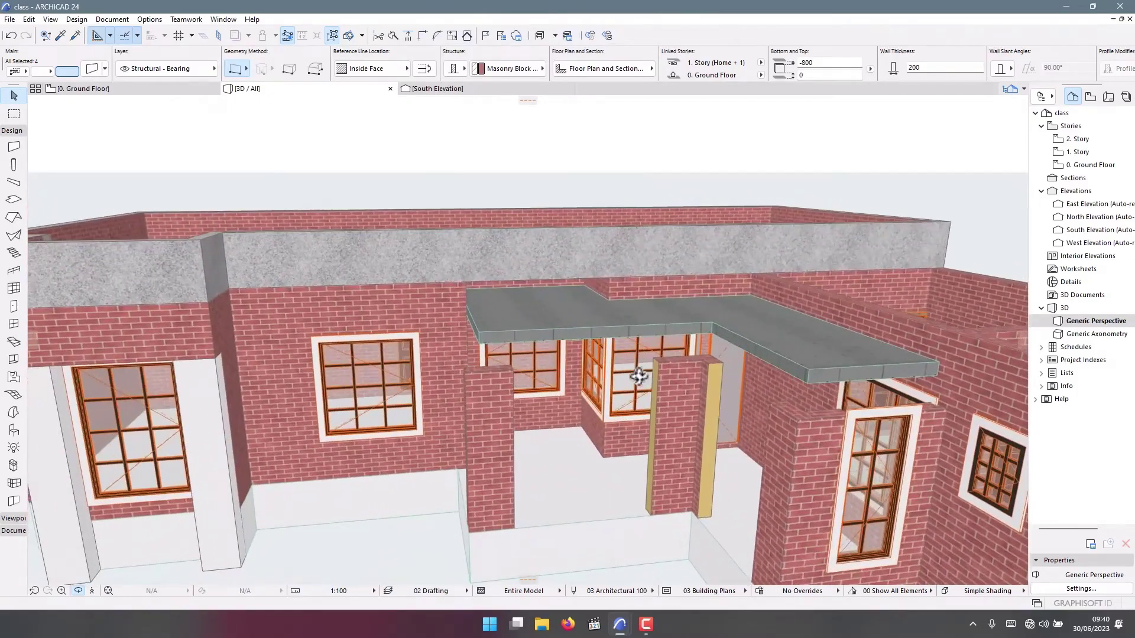
middle_click_drag(536, 380, 615, 410, "shift")
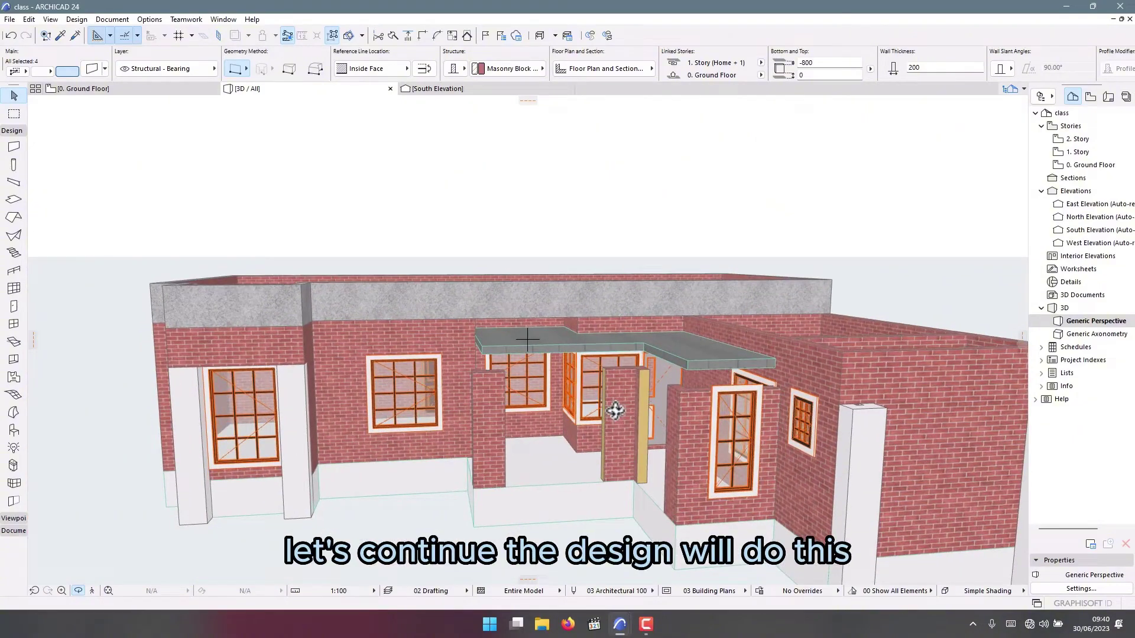
scroll(615, 410, "up", 3)
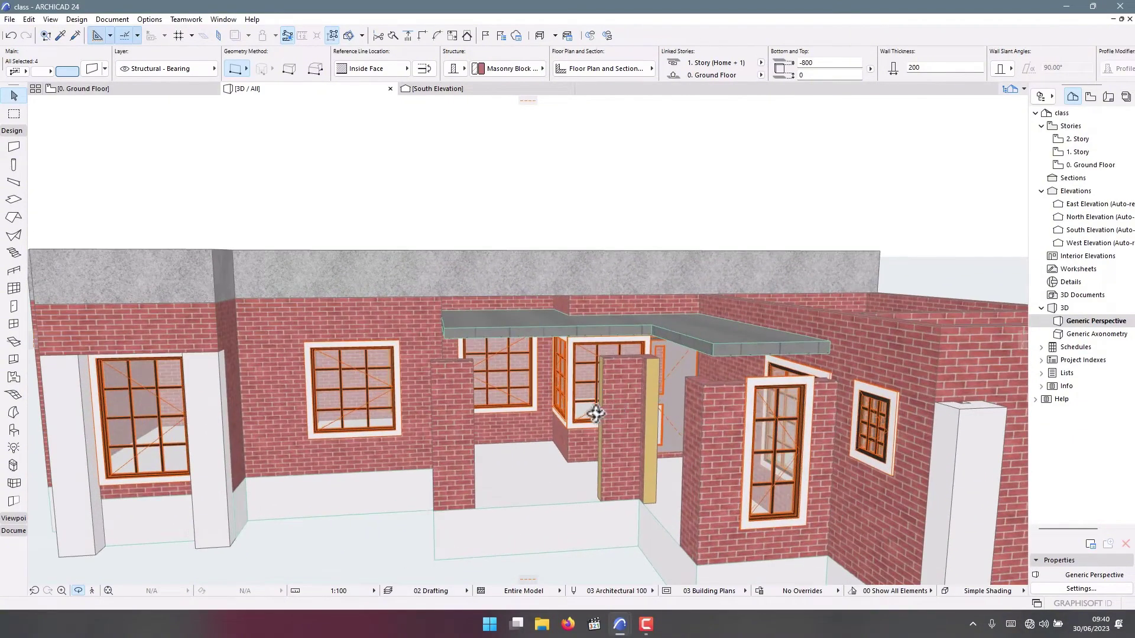
middle_click_drag(595, 414, 578, 355)
scroll(446, 347, "up", 3)
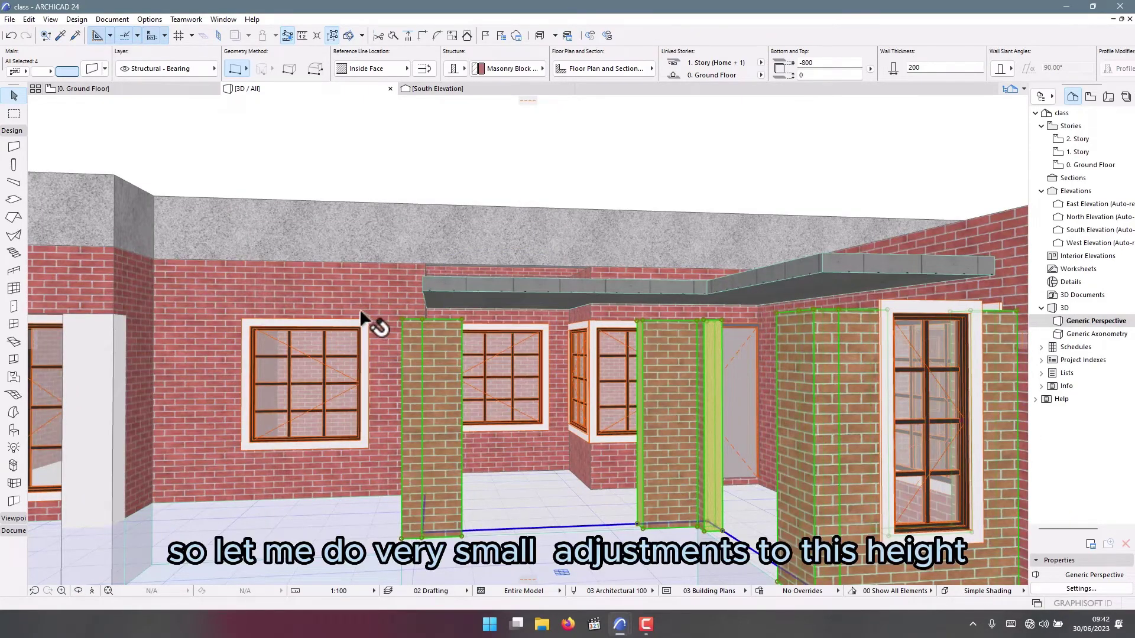
middle_click_drag(364, 319, 511, 313, "shift")
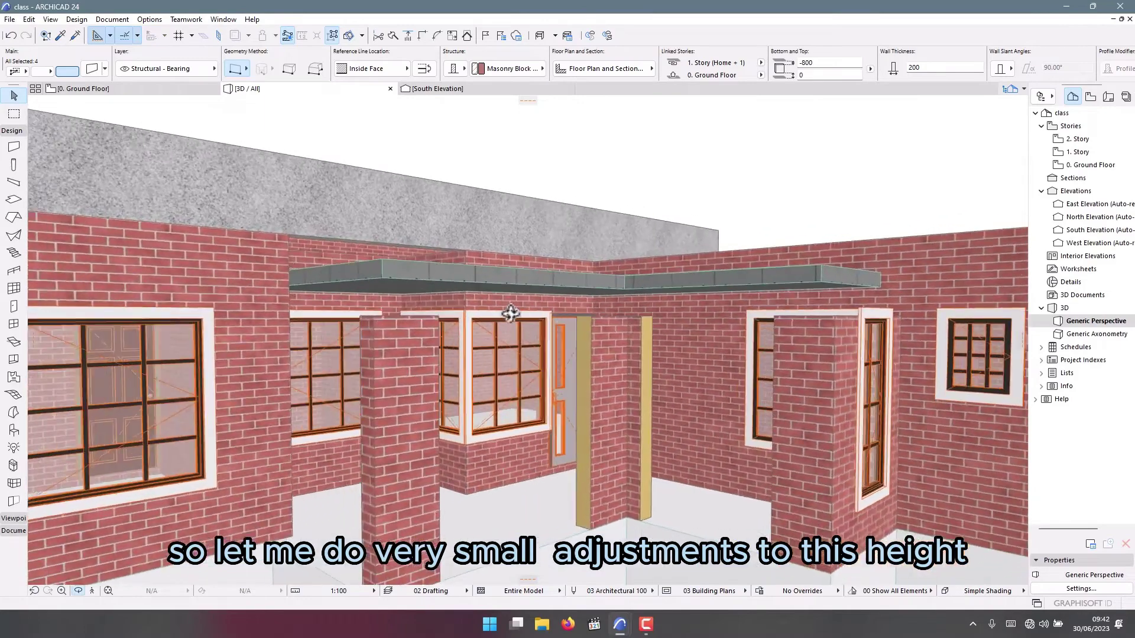
Set the four veranda walls' top offset from 1. Story to -725
double_click(436, 323)
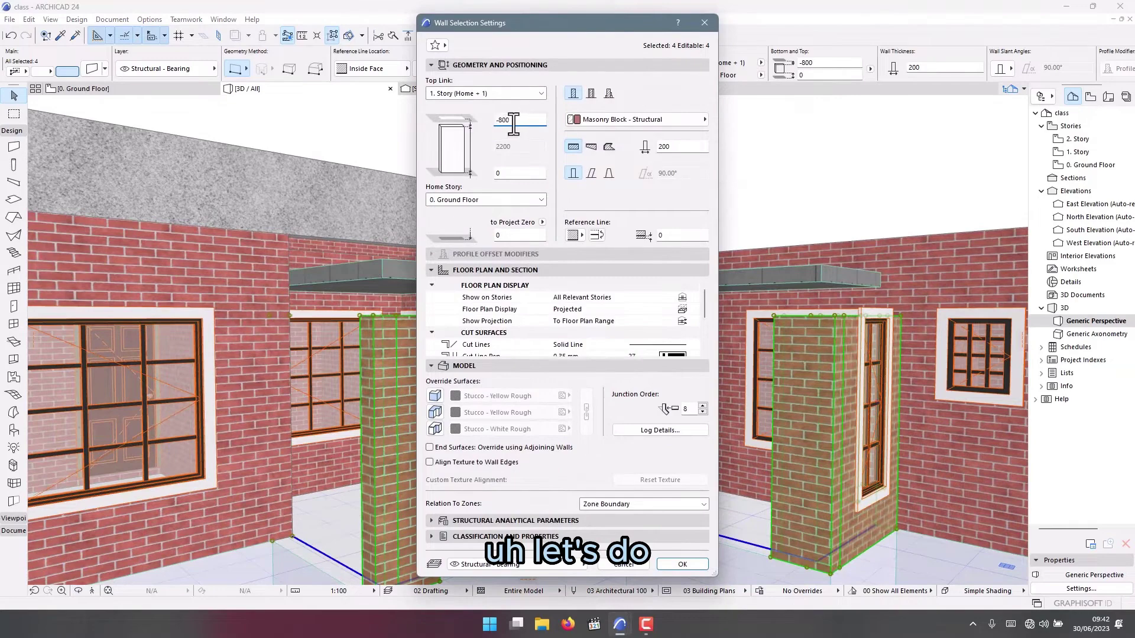
left_click_drag(513, 125, 504, 124)
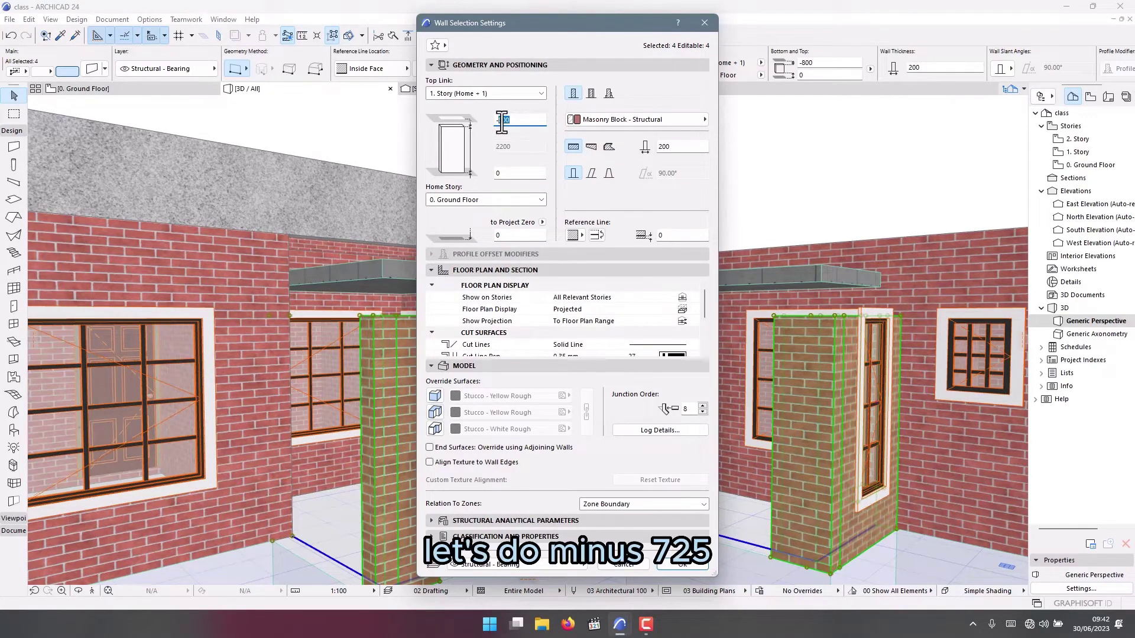
type("-725")
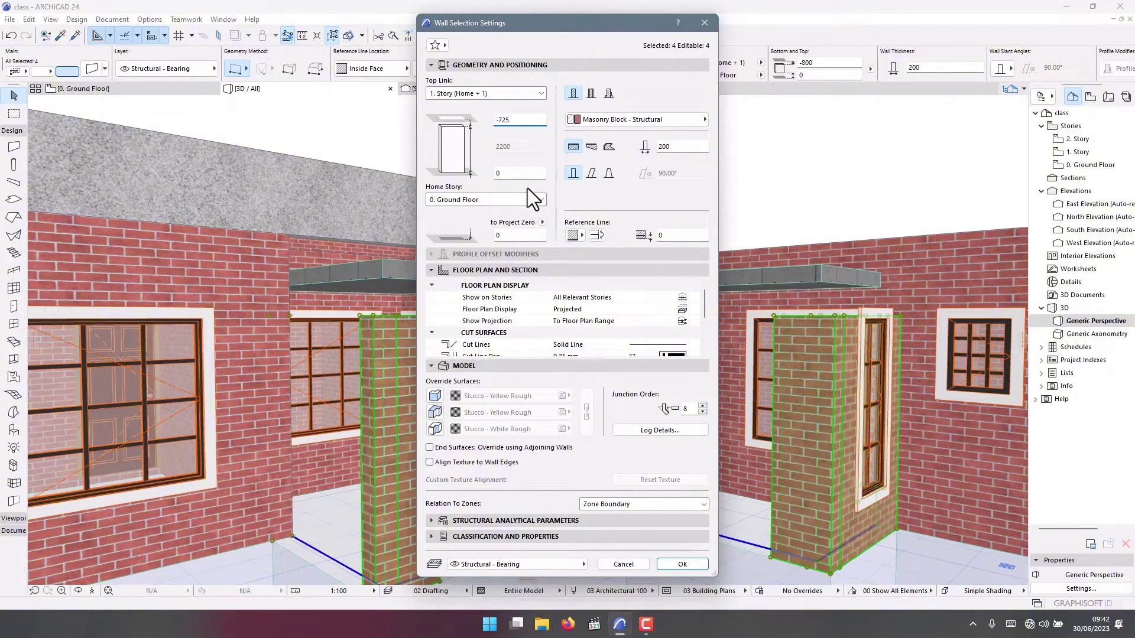
left_click(682, 563)
key("Escape")
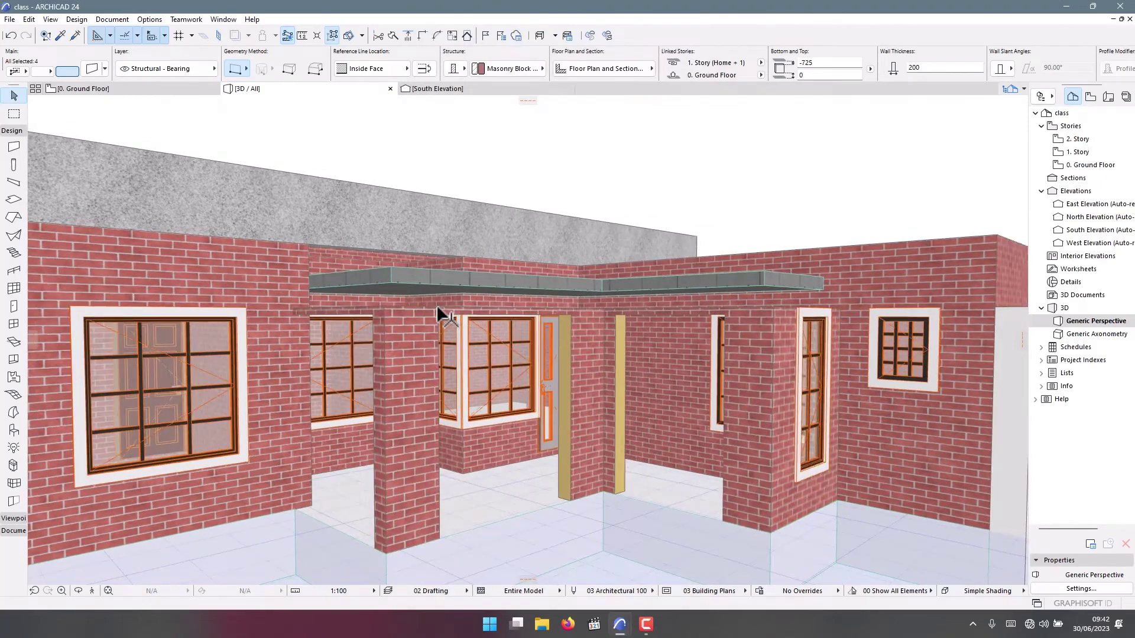
middle_click_drag(436, 304, 414, 315, "shift")
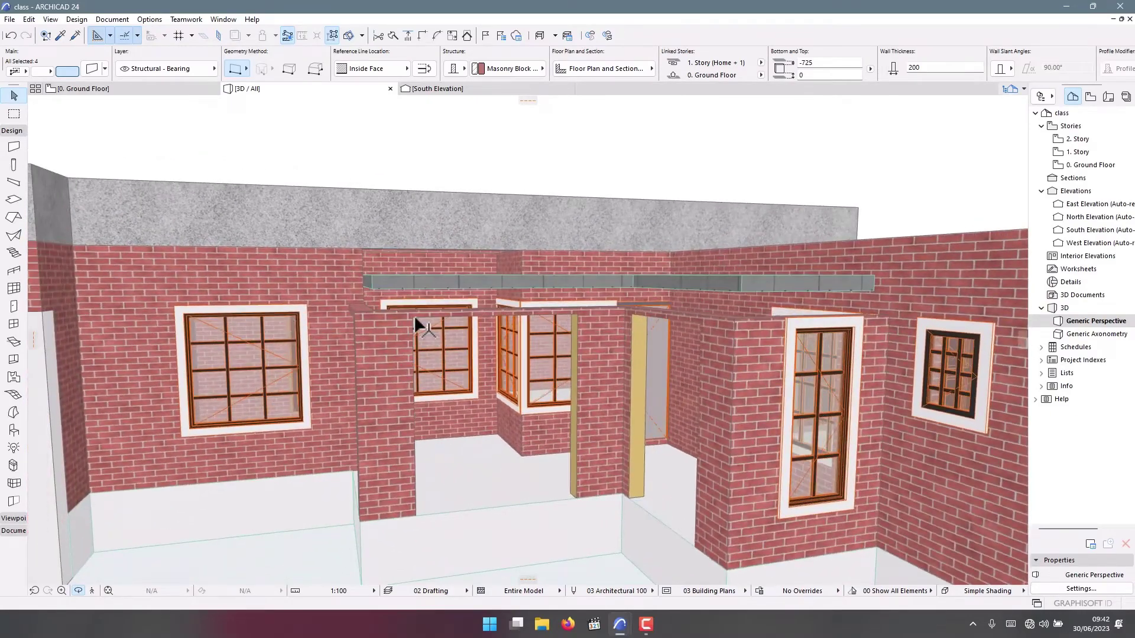
Switch the floor plan to 1. Story and activate the Wall tool
left_click(126, 91)
right_click(125, 91)
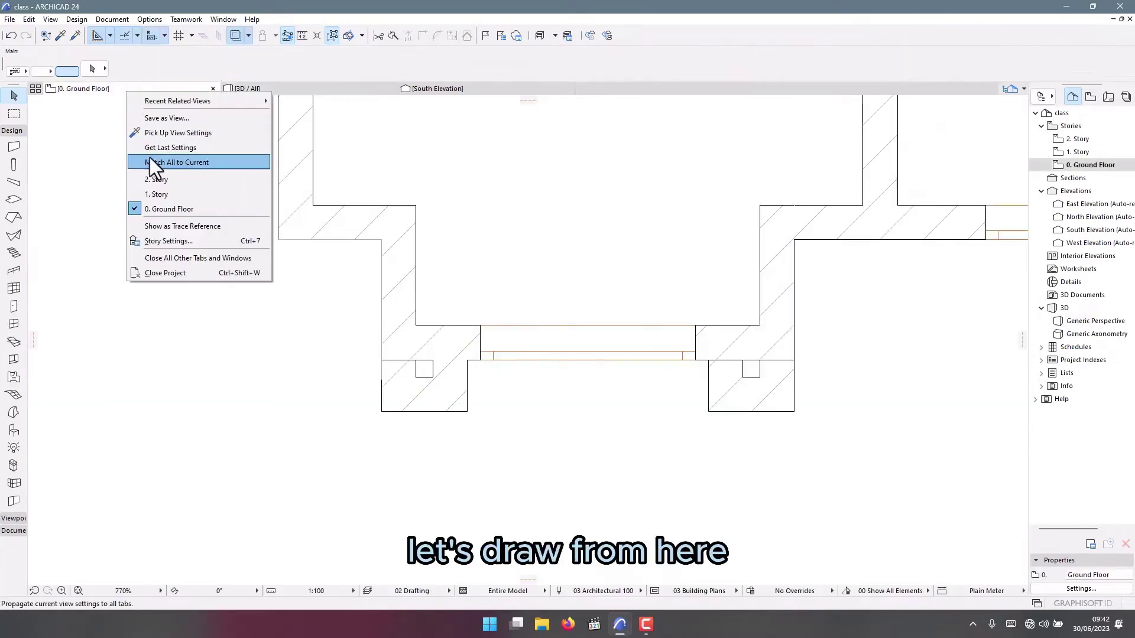
left_click(160, 195)
scroll(350, 383, "down", 3)
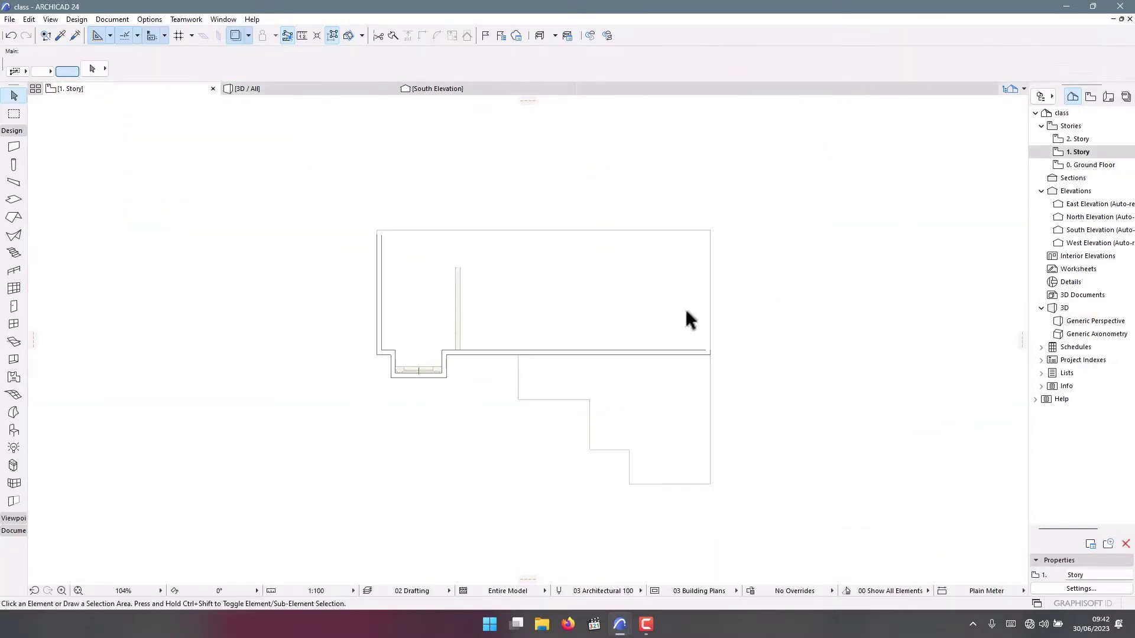
left_click(13, 152)
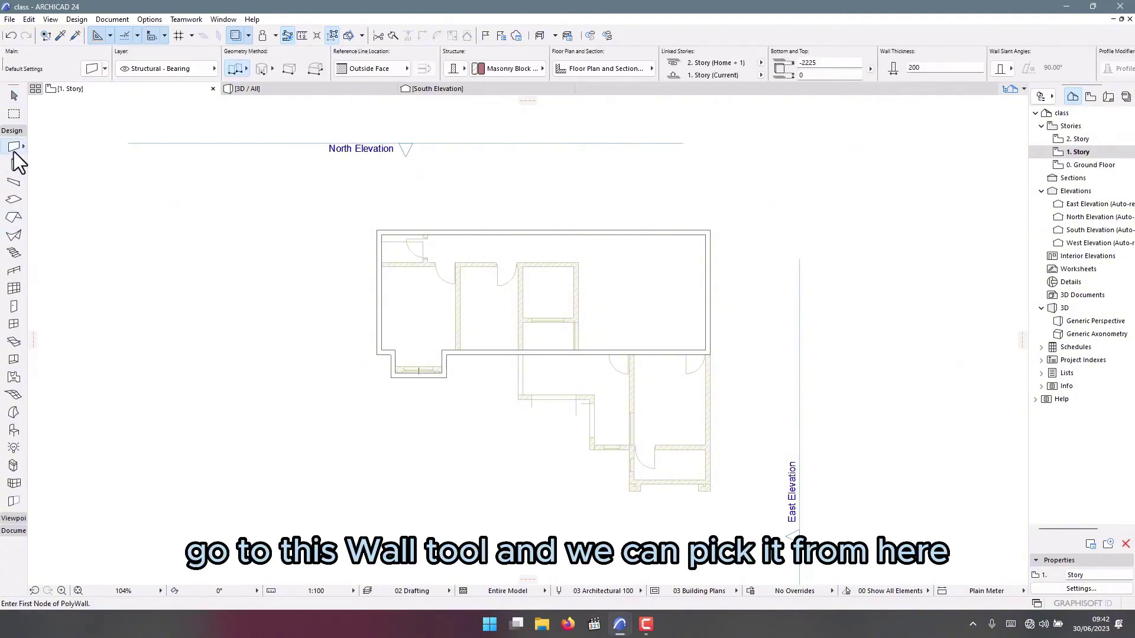
scroll(520, 352, "up", 5)
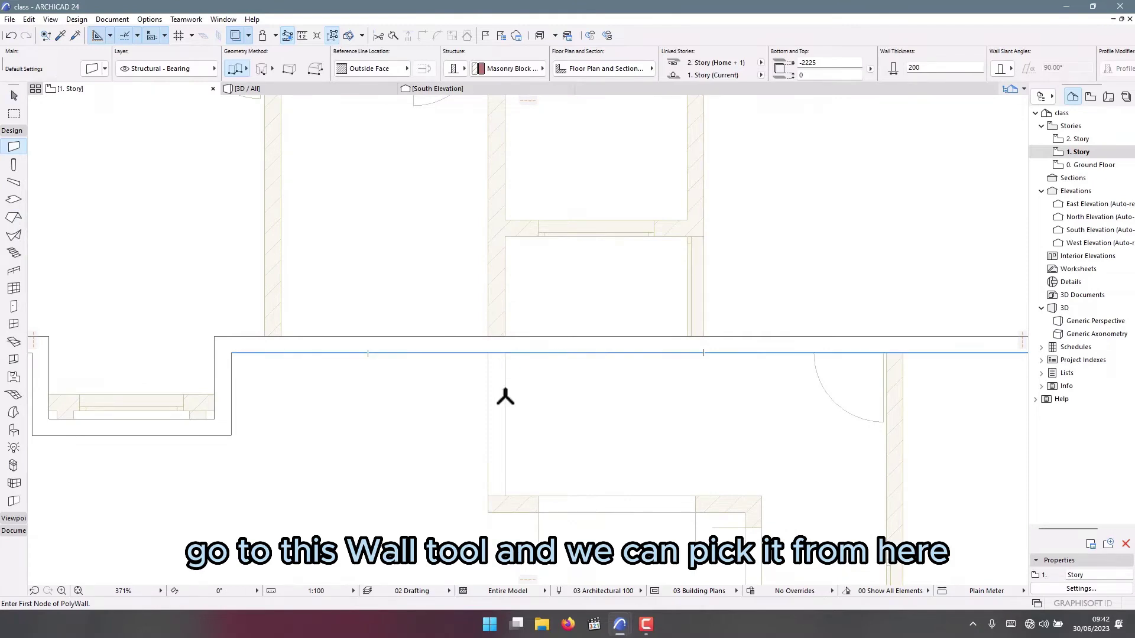
scroll(502, 396, "up", 3)
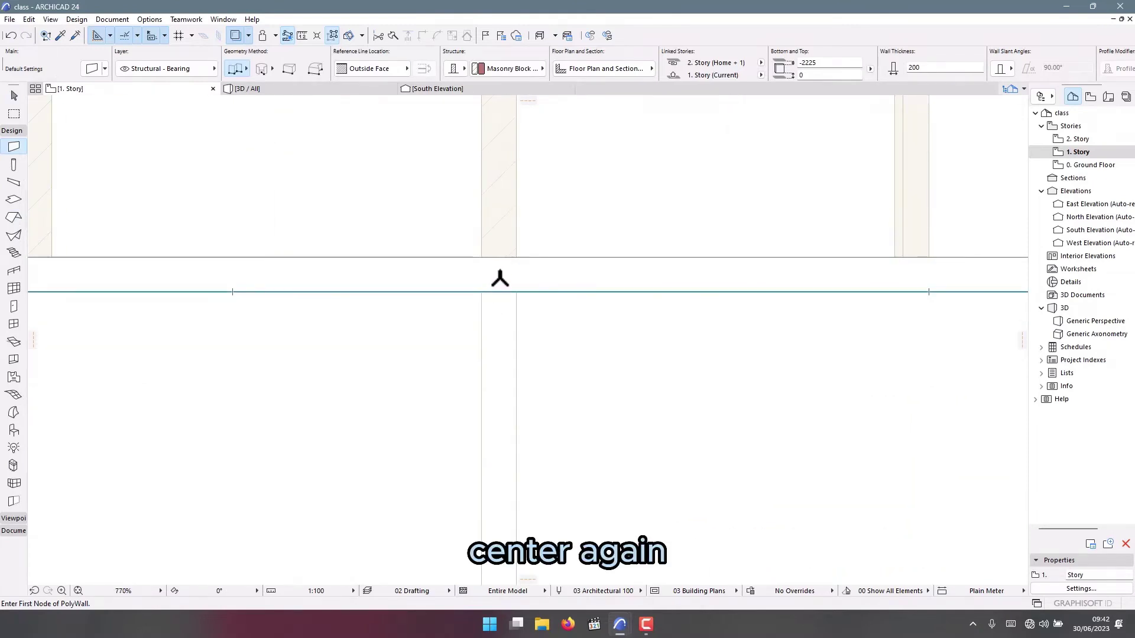
left_click(498, 275)
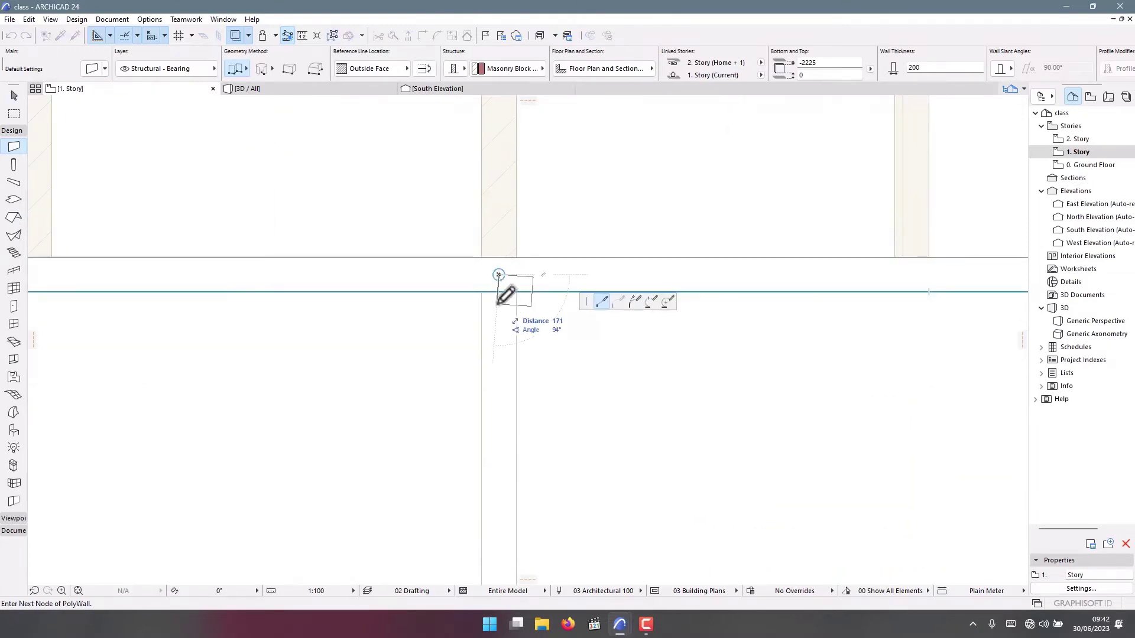
left_click(361, 70)
left_click(450, 88)
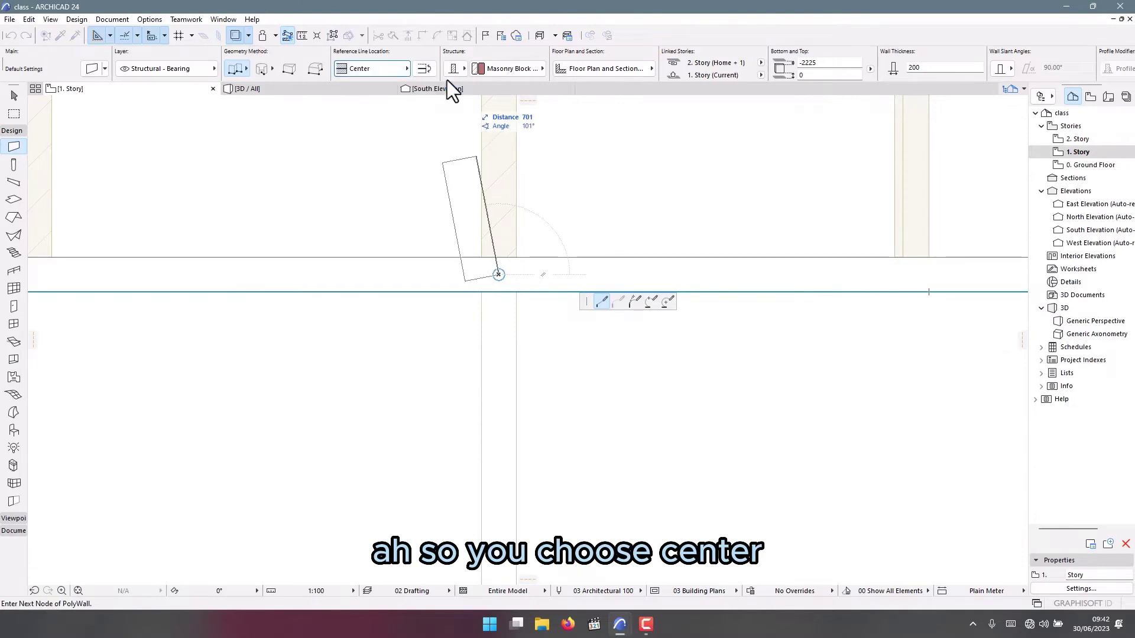
scroll(483, 176, "down", 5)
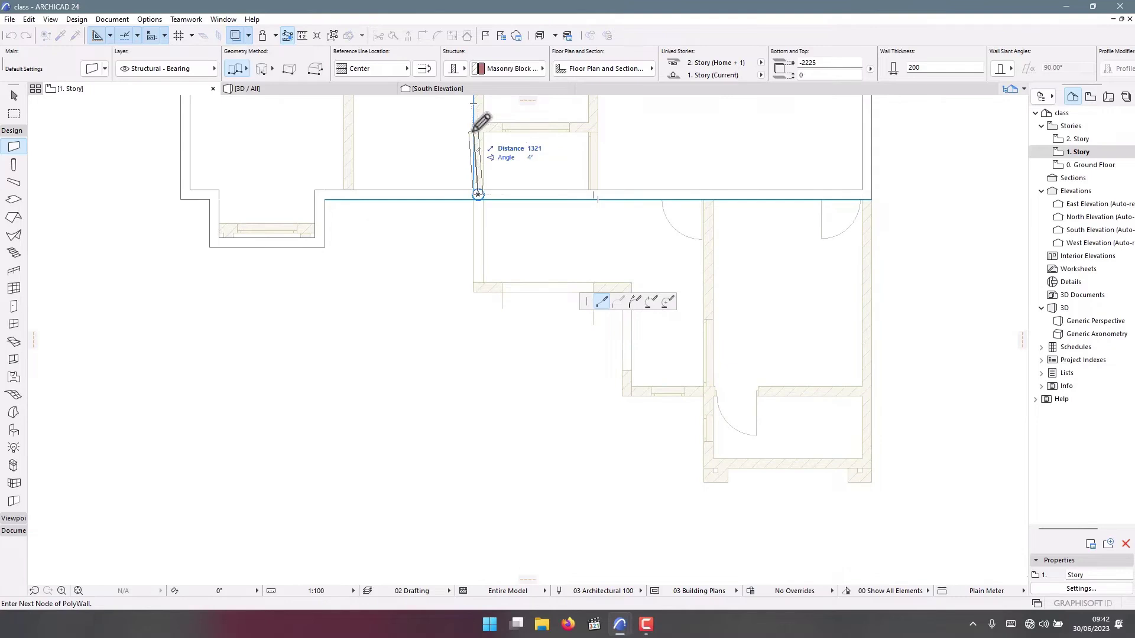
scroll(480, 178, "up", 3)
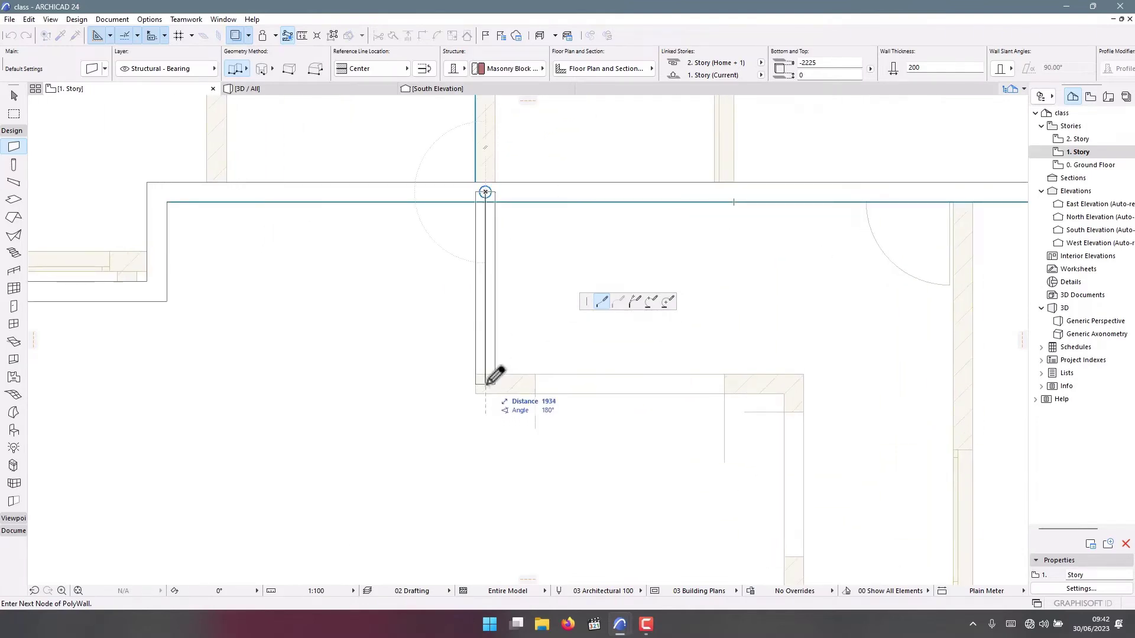
scroll(486, 384, "up", 3)
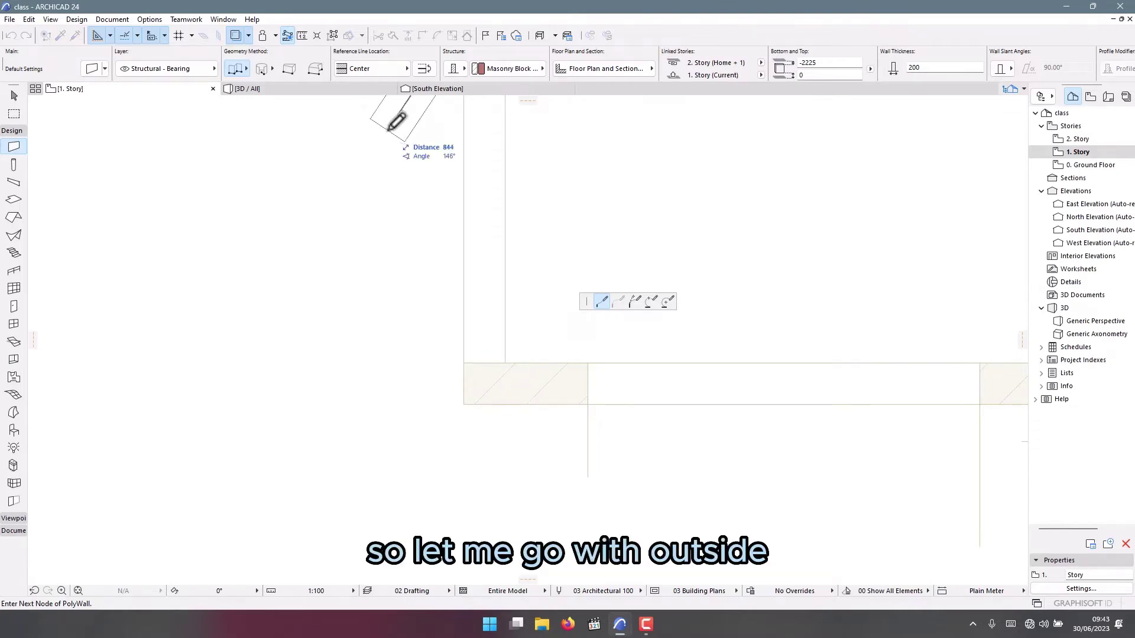
left_click(372, 68)
left_click(430, 77)
scroll(506, 357, "down", 3)
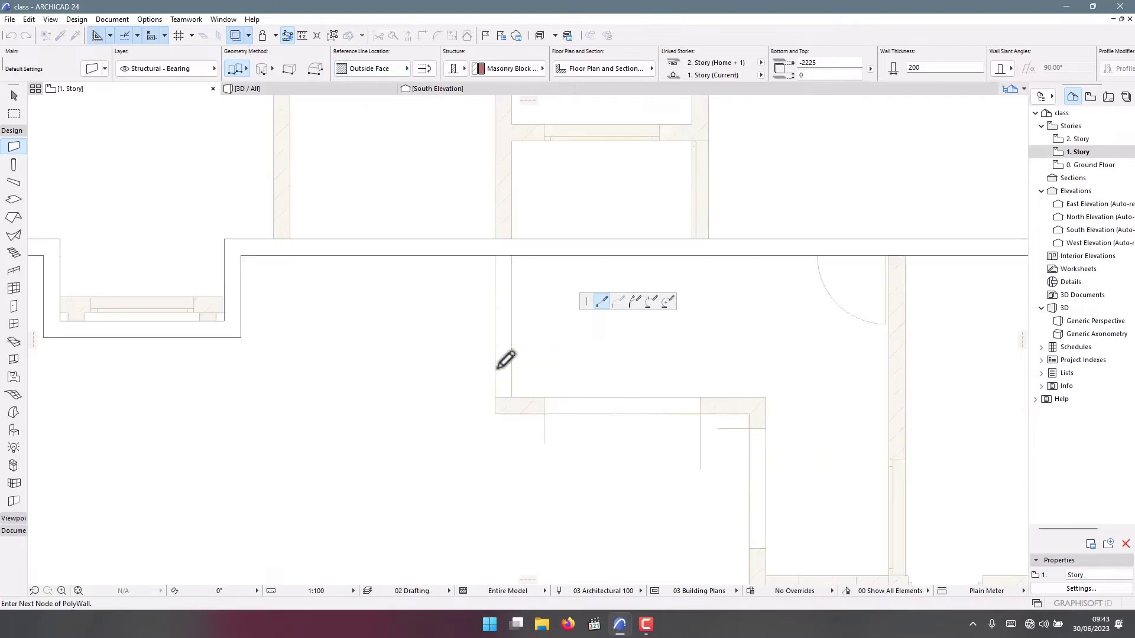
double_click(505, 275)
Draw four chained walls with the Outside Face reference line, tracing the veranda's stepped outline from the main parapet to the projecting front room's wall
scroll(507, 278, "up", 3)
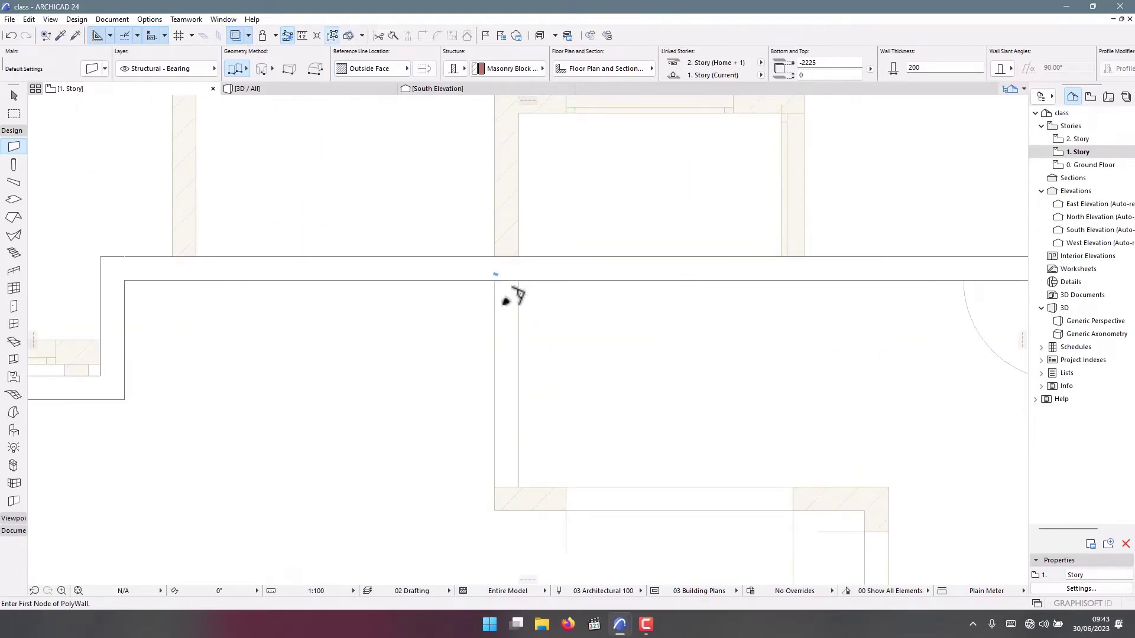
left_click(494, 281)
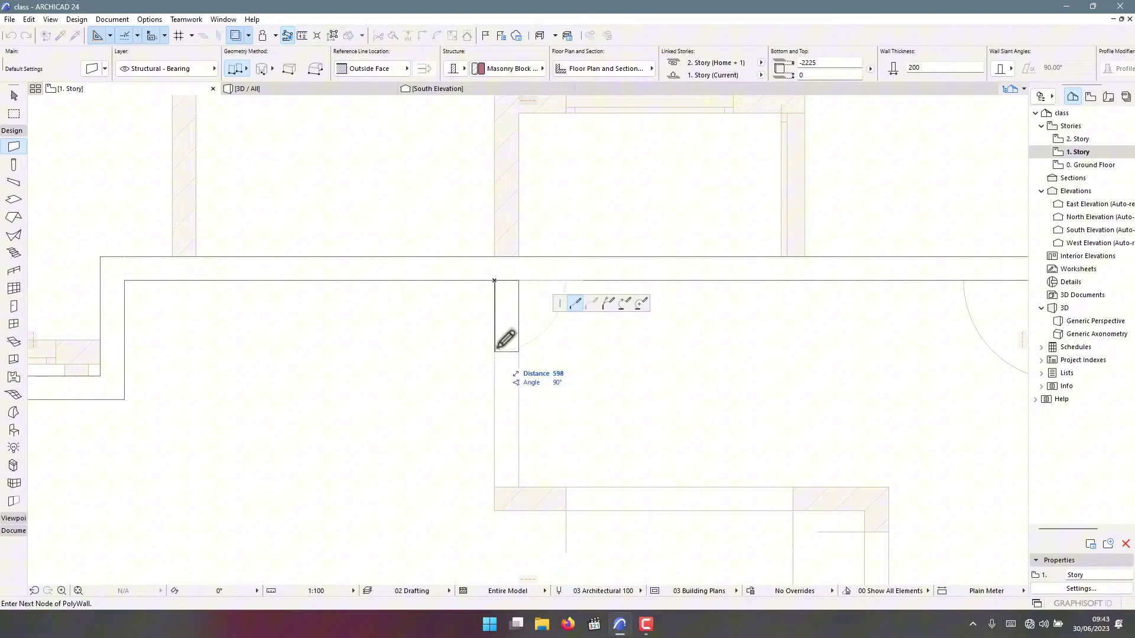
left_click(495, 509)
scroll(495, 509, "down", 3)
scroll(638, 431, "up", 3)
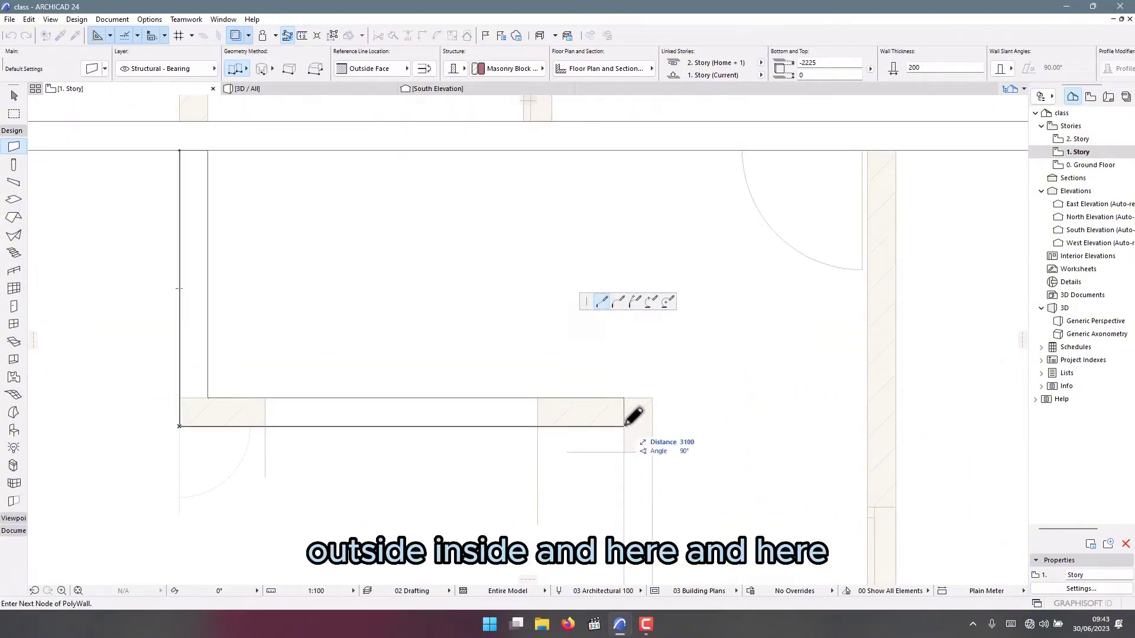
left_click(625, 425)
scroll(597, 355, "down", 3)
scroll(562, 332, "up", 3)
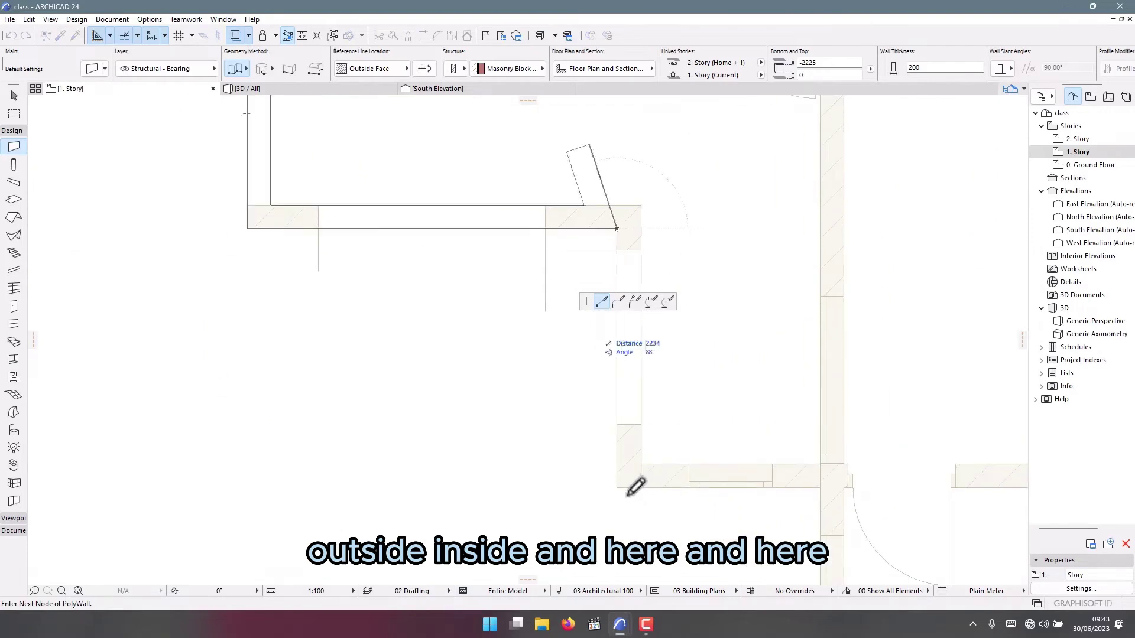
left_click(628, 494)
scroll(469, 335, "down", 3)
scroll(598, 400, "up", 3)
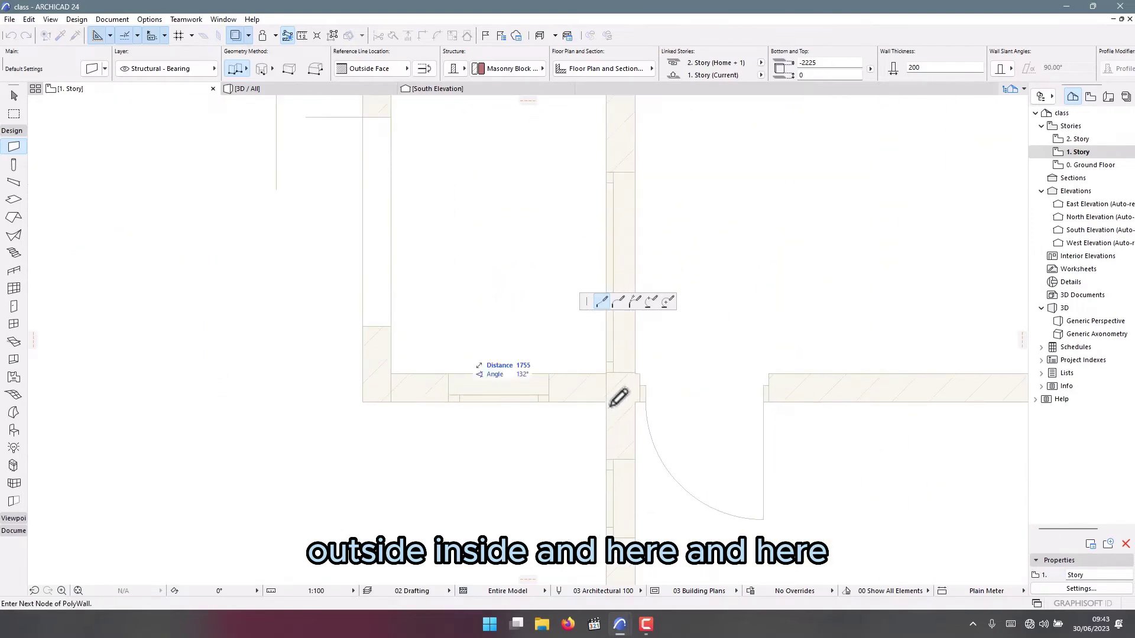
left_click(606, 402)
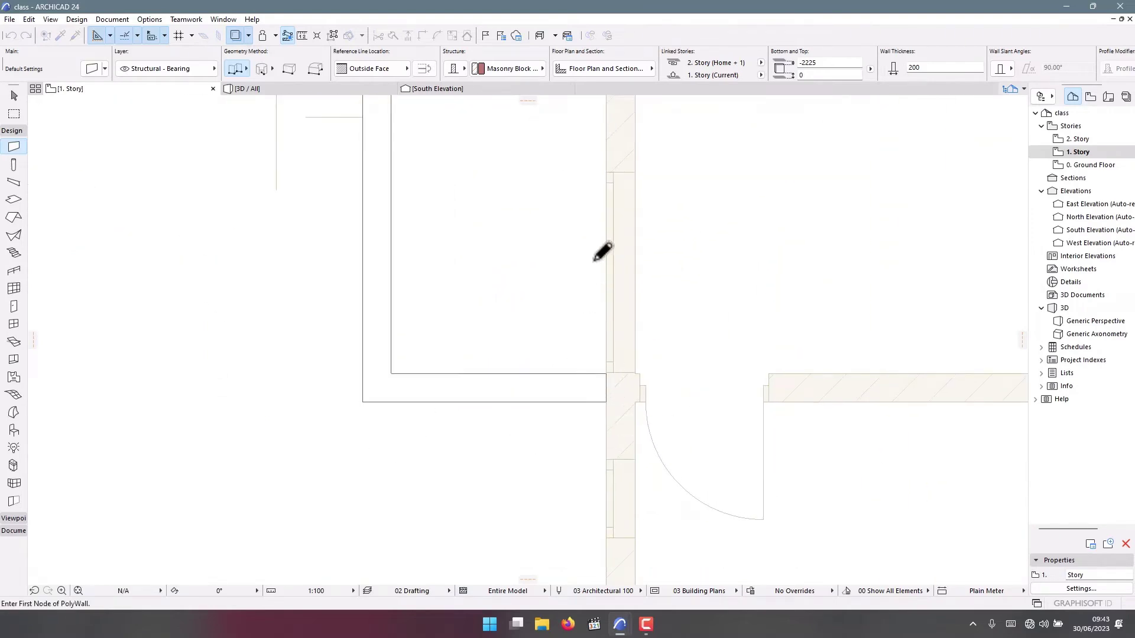
In the 3D view, set the top offset of the four grouped veranda parapet walls to -2275 from 2. Story
left_click(334, 89)
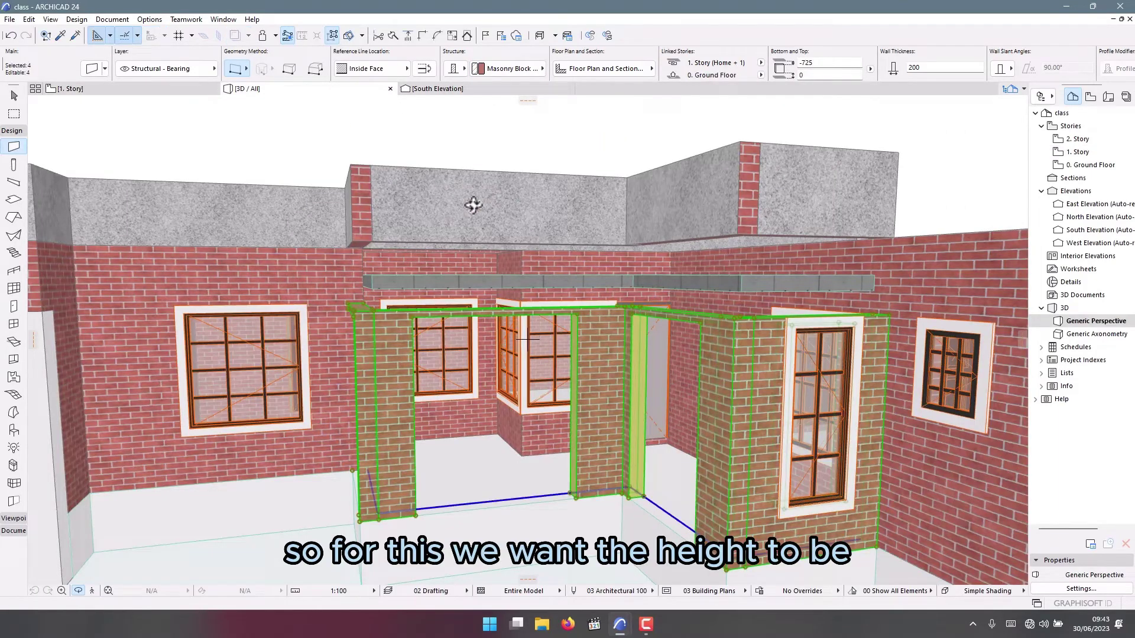
key("Escape")
left_click(416, 176)
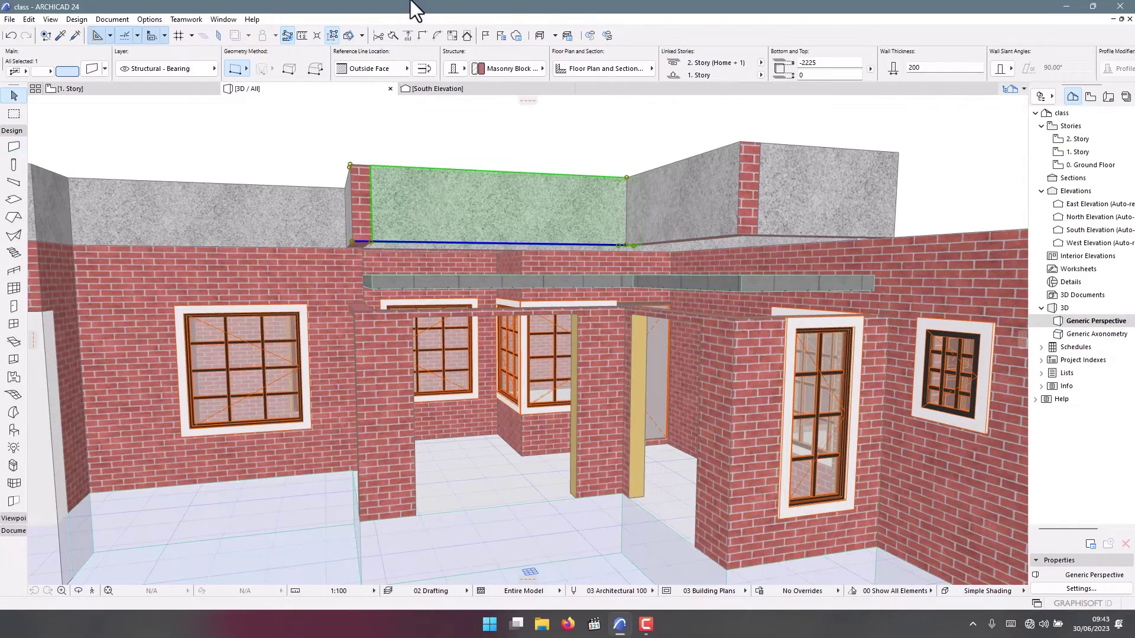
left_click(335, 36)
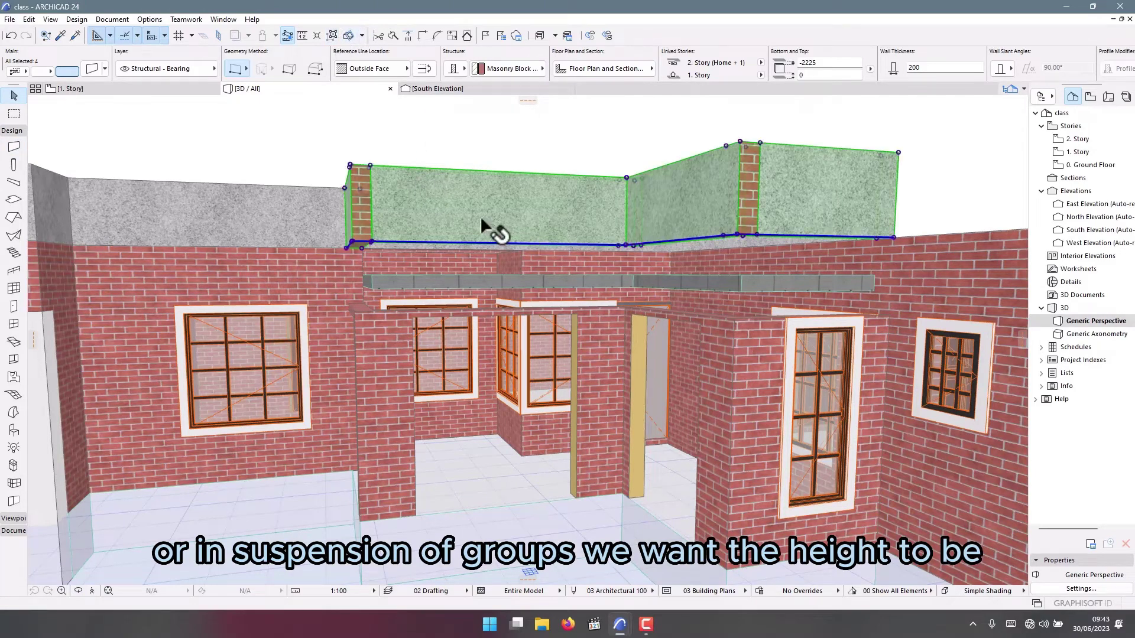
double_click(481, 221)
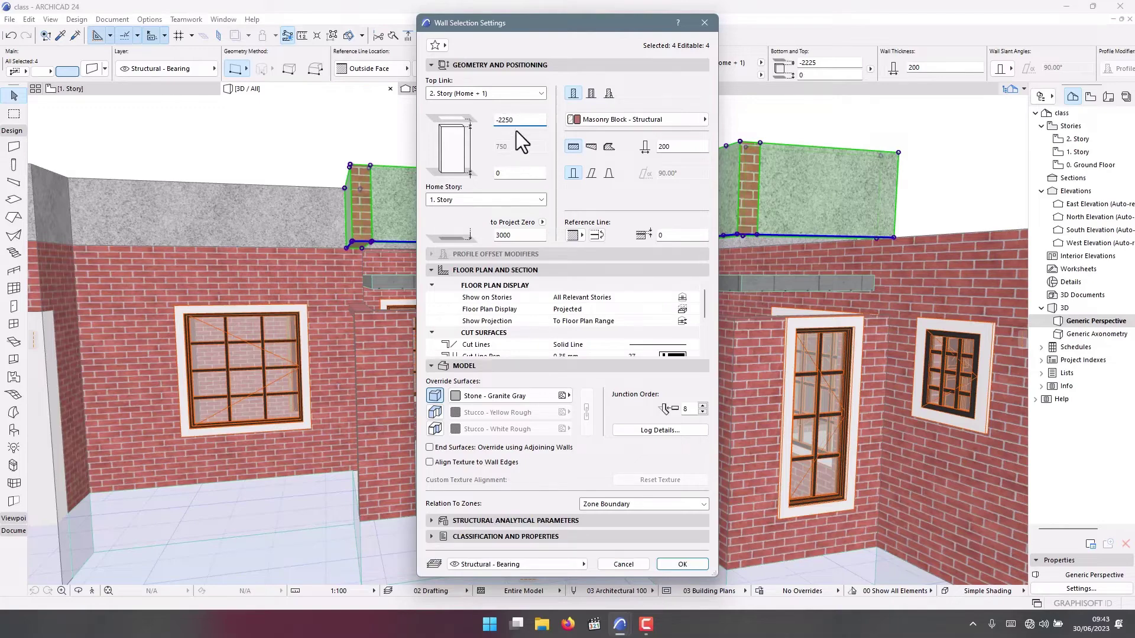
left_click_drag(514, 120, 506, 120)
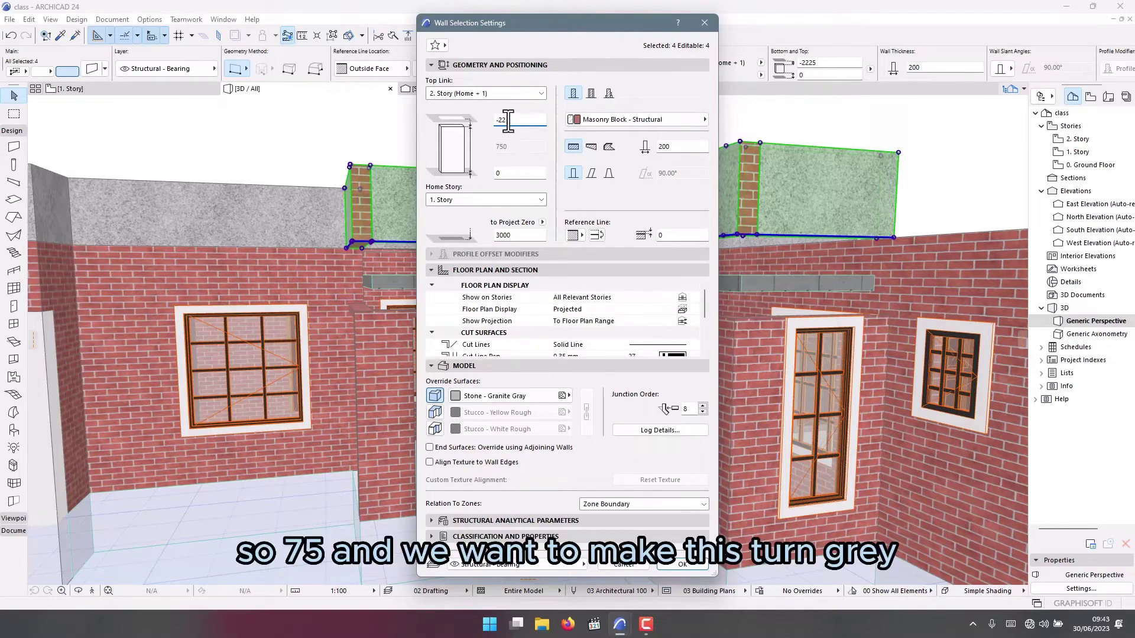
Override the second surface of the veranda parapet walls with Stone - Granite Gray so their exposed ends match the faces
left_click(436, 412)
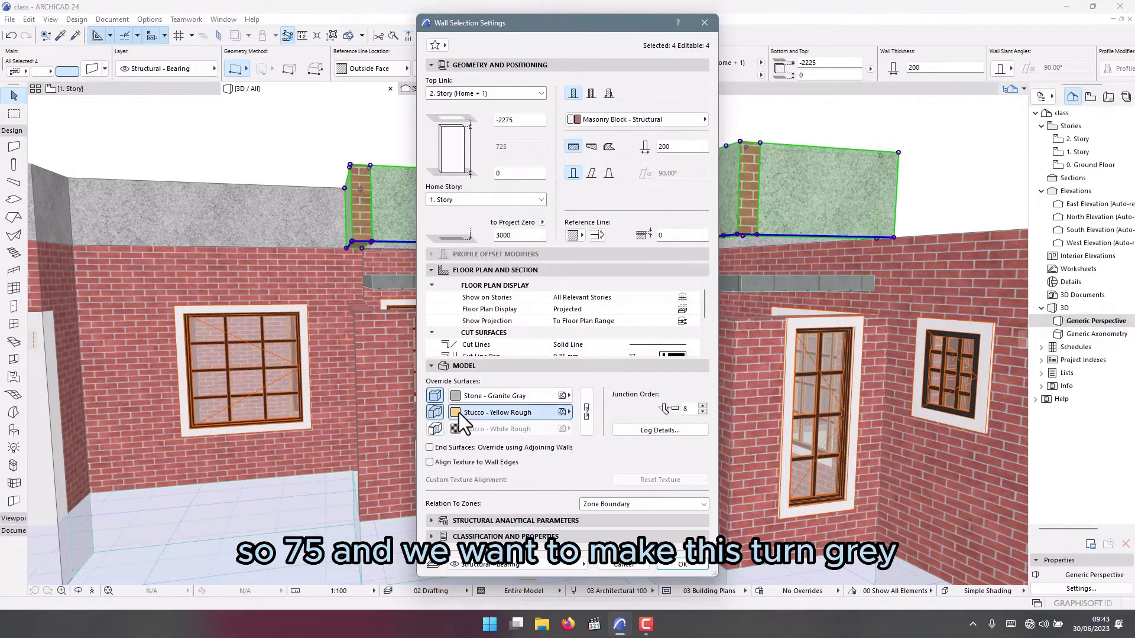
left_click(458, 412)
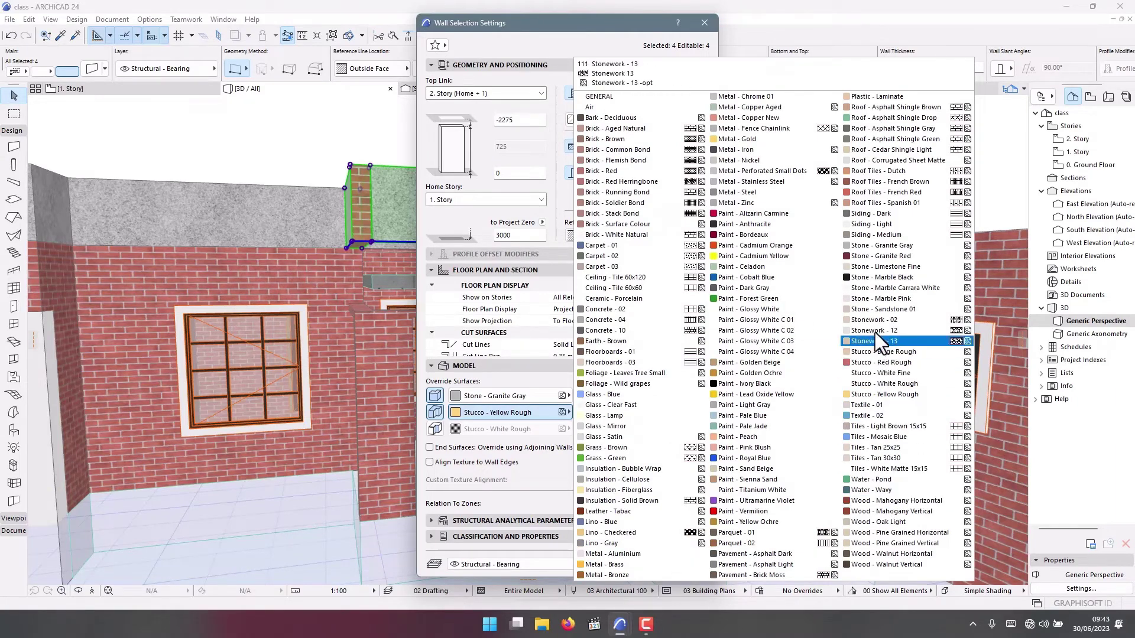
left_click(881, 247)
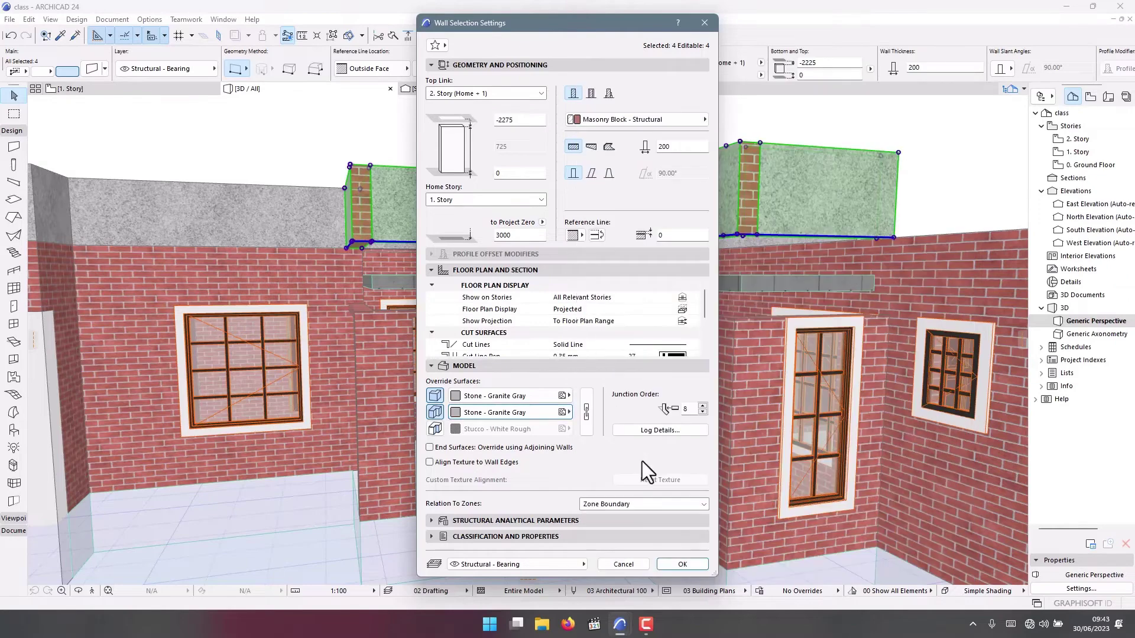
left_click(680, 564)
scroll(431, 290, "down", 5)
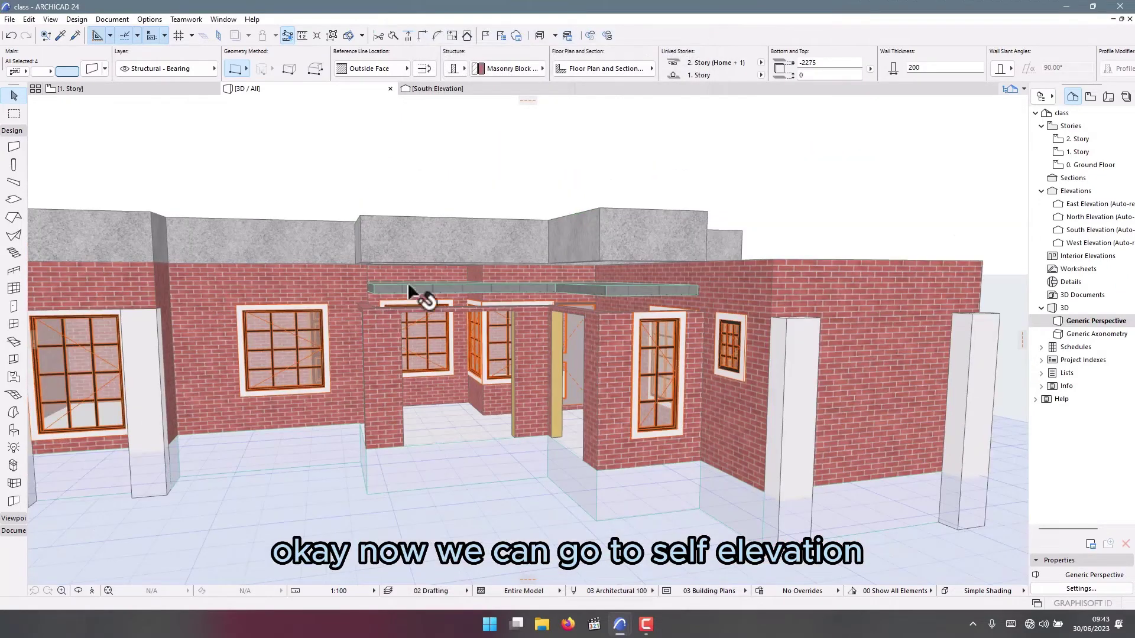
In the South Elevation, move the four veranda parapet walls straight down until their base meets the top of the veranda walls
left_click(468, 91)
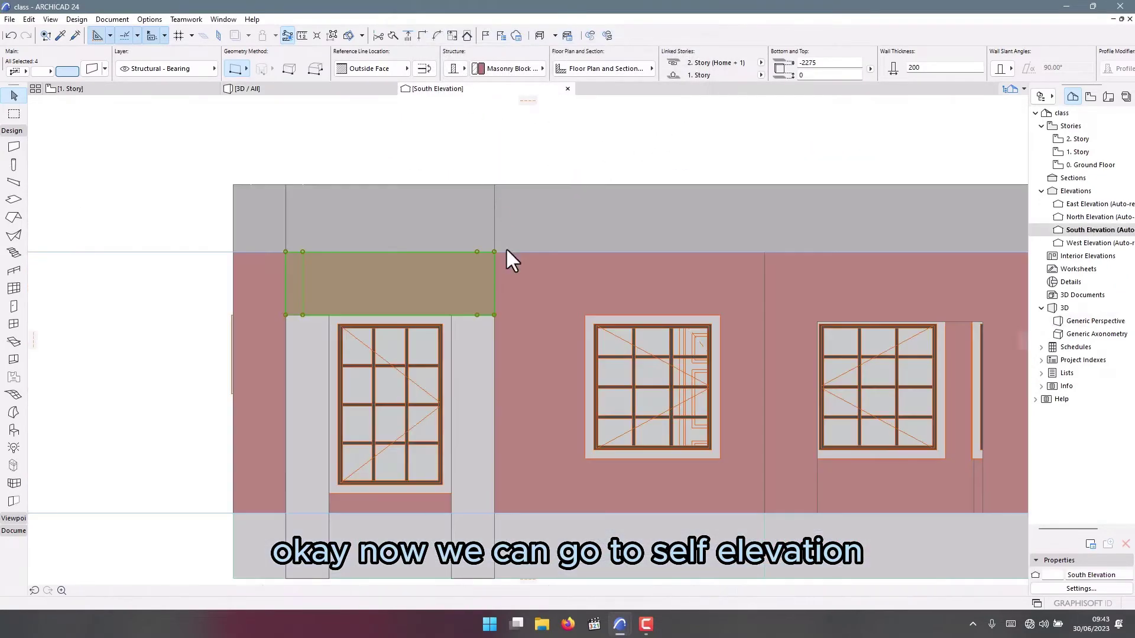
scroll(375, 289, "down", 3)
scroll(600, 309, "up", 5)
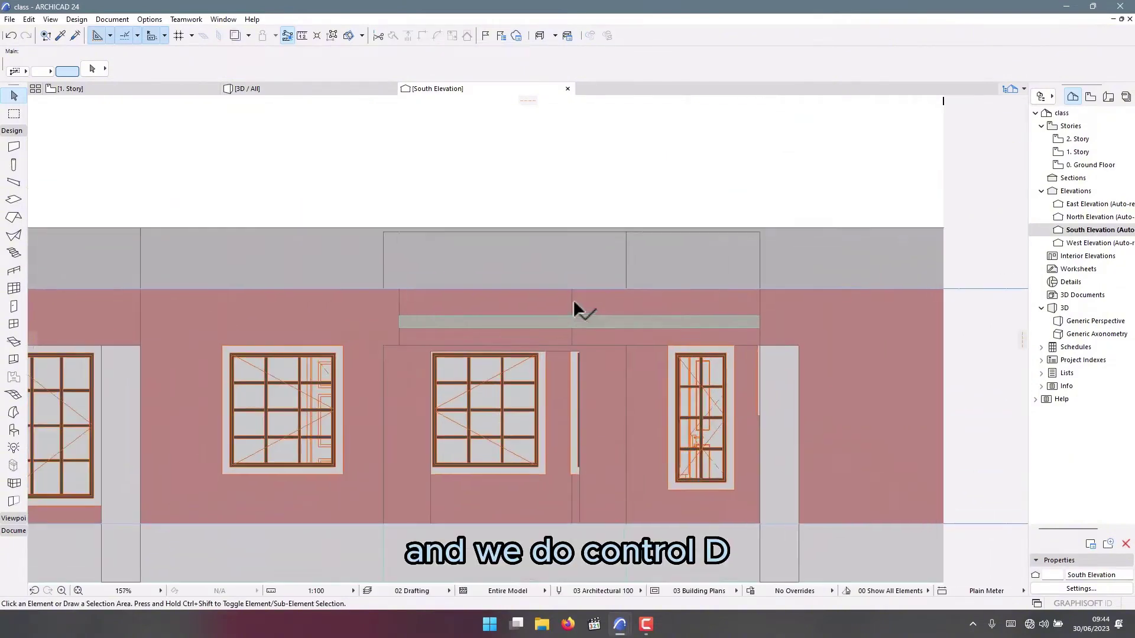
left_click(463, 260)
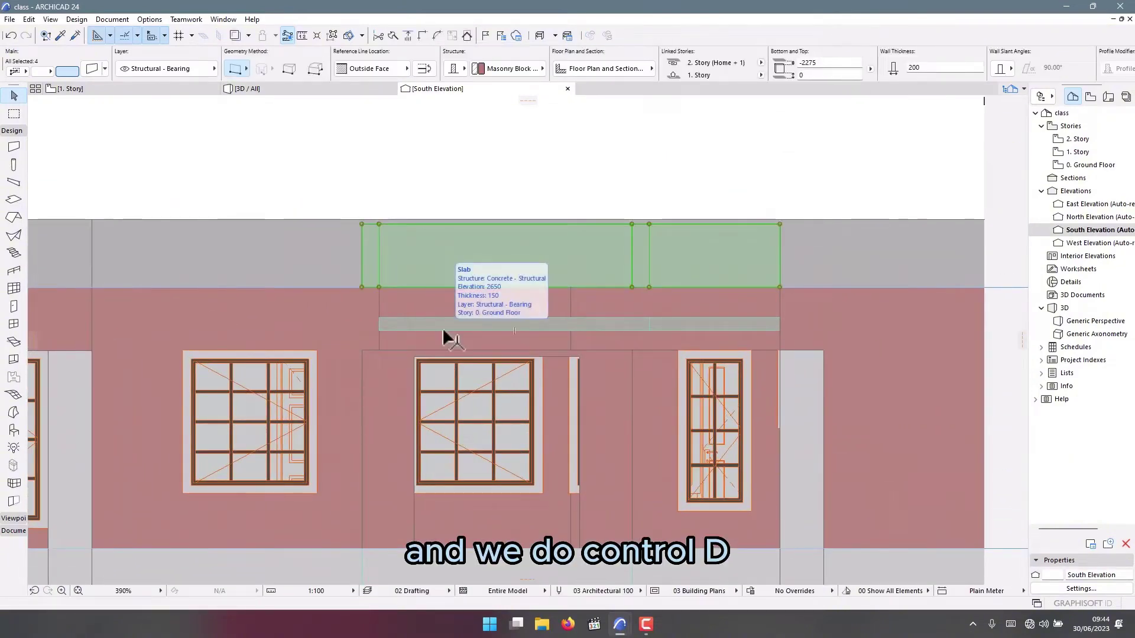
key("ctrl+d")
scroll(372, 291, "up", 1)
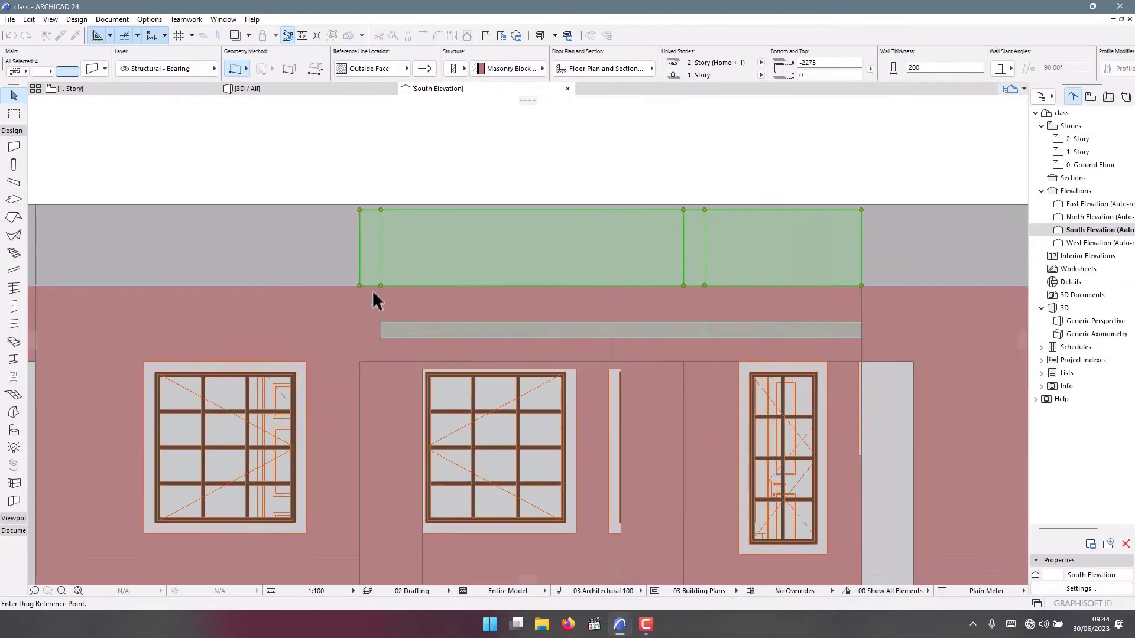
left_click(378, 287)
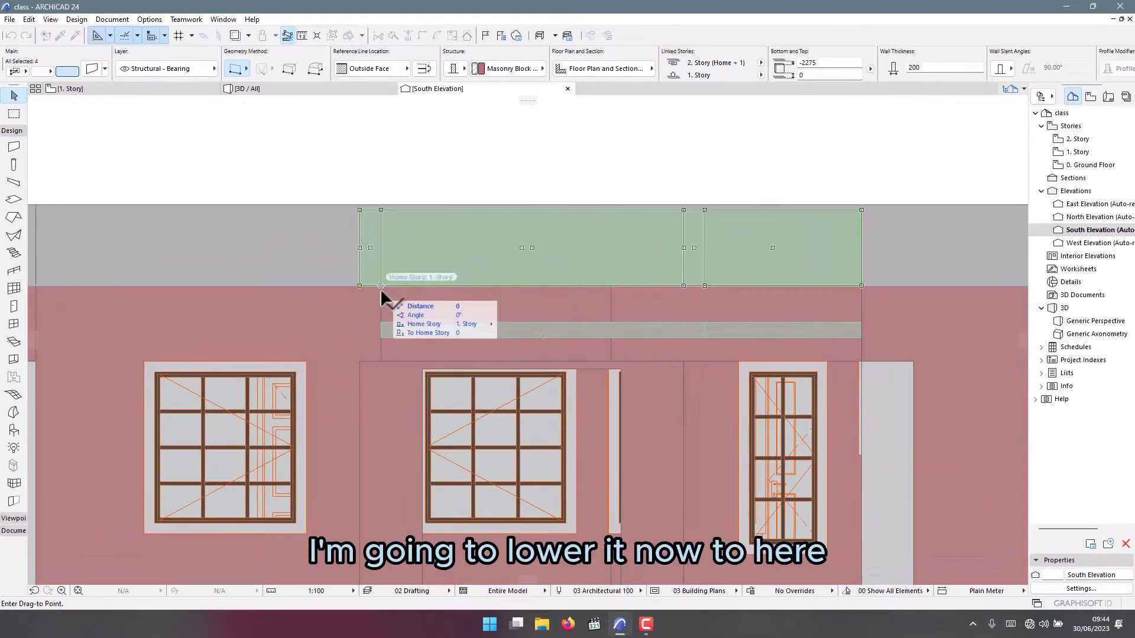
left_click(379, 360)
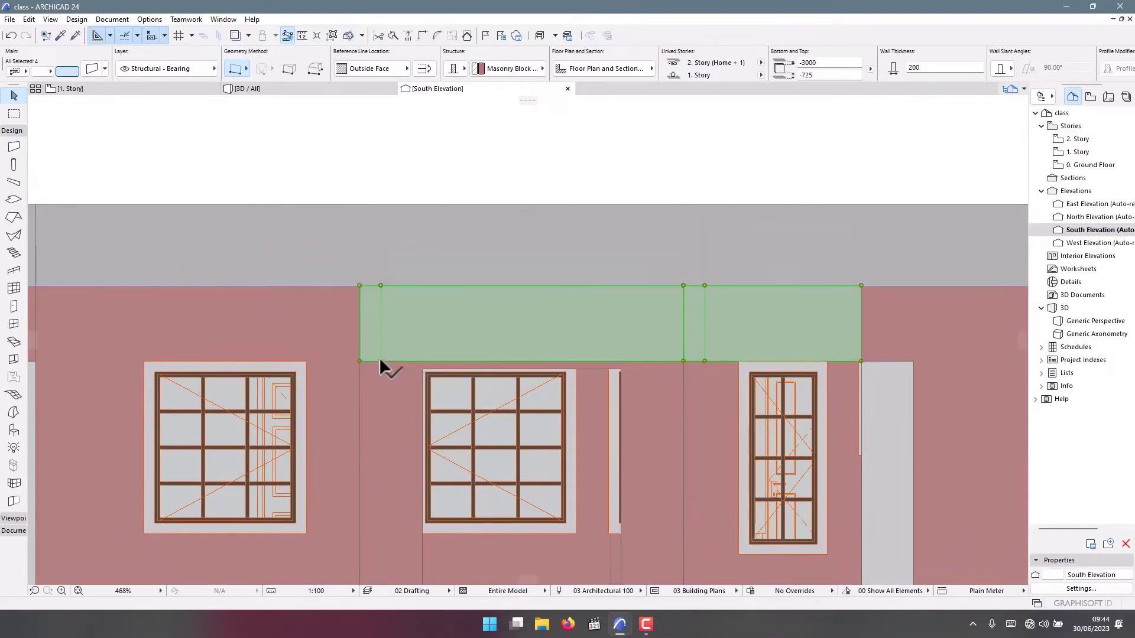
In the 3D view, set the top offset of the projecting front room's front wall and veranda-side wall to -725 from 1. Story
left_click(309, 95)
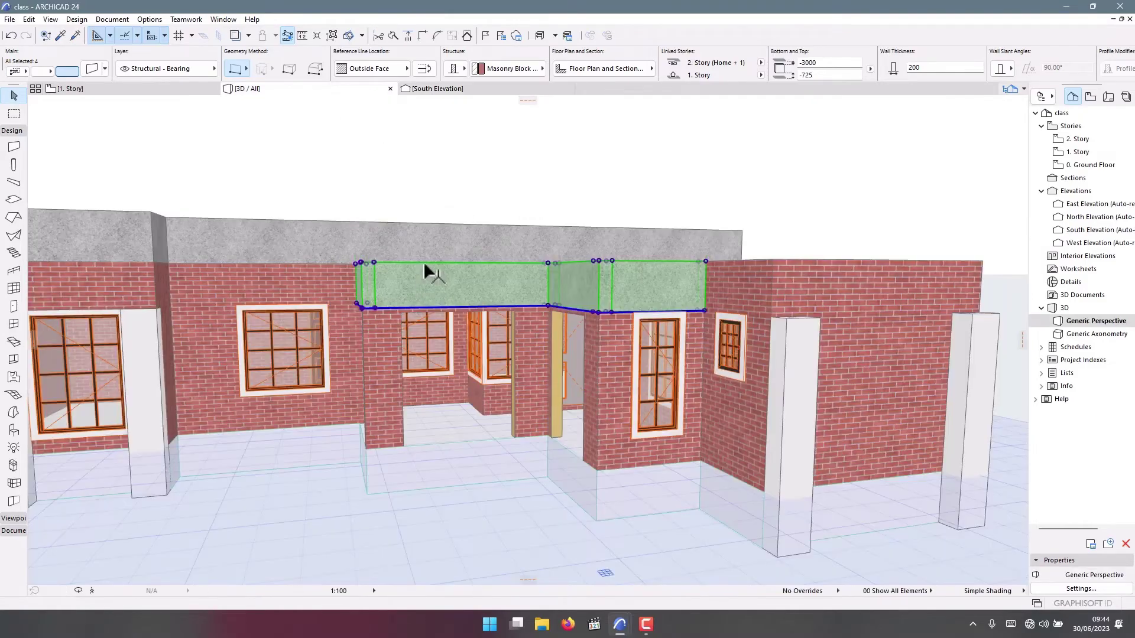
middle_click_drag(423, 220, 459, 276, "shift")
scroll(458, 276, "up", 6)
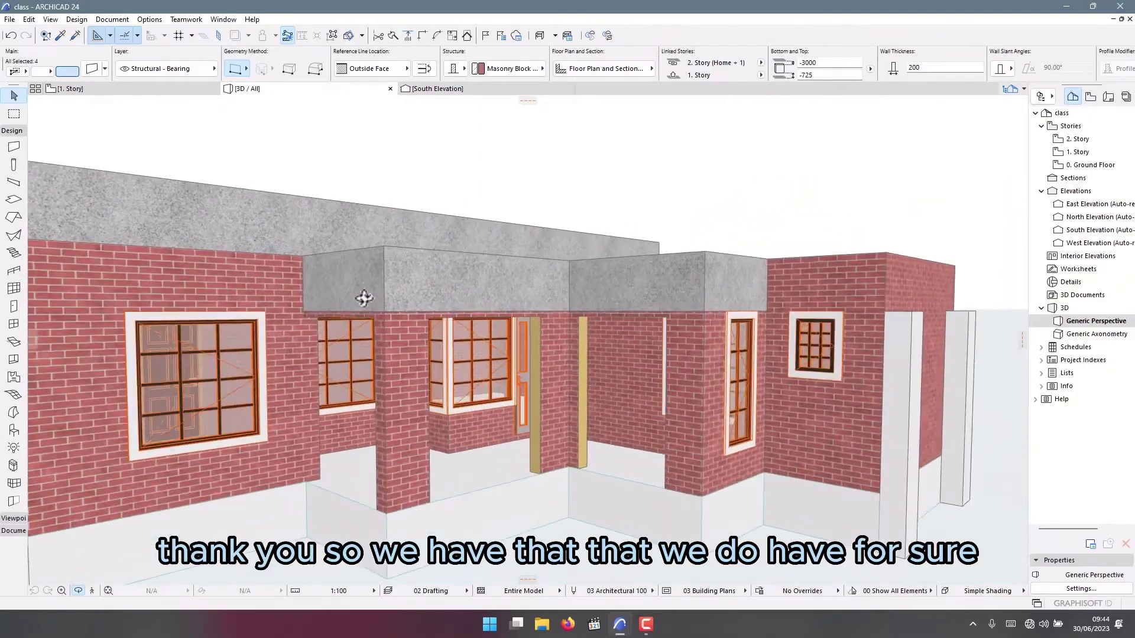
middle_click_drag(460, 323, 414, 253, "shift")
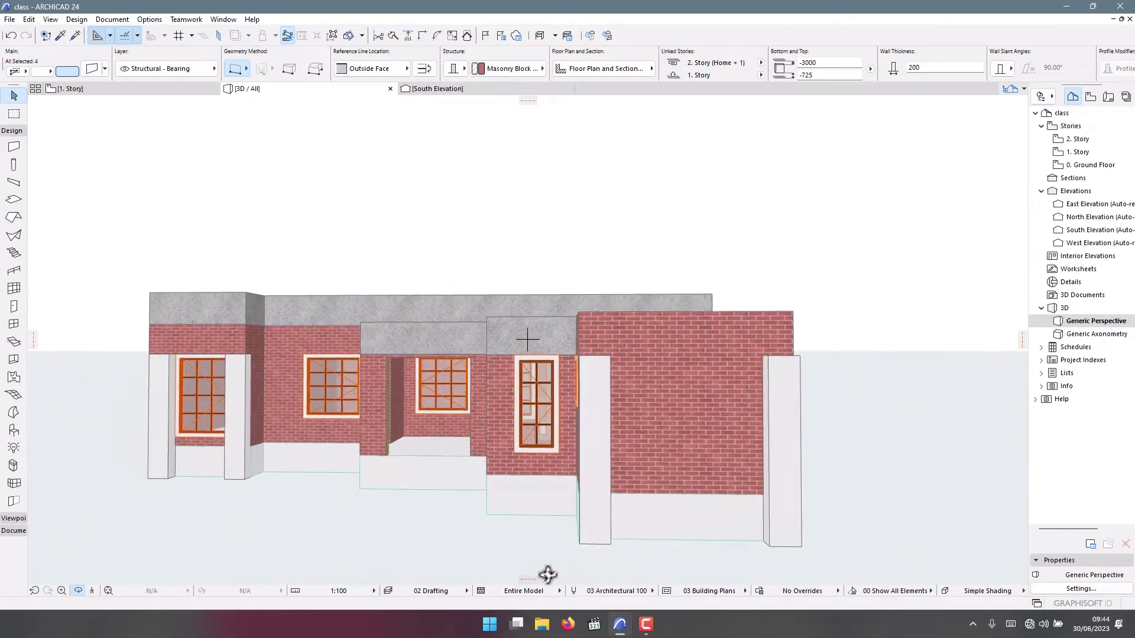
middle_click_drag(547, 575, 511, 395, "shift")
middle_click_drag(461, 292, 526, 391, "shift")
middle_click_drag(648, 334, 542, 322, "shift")
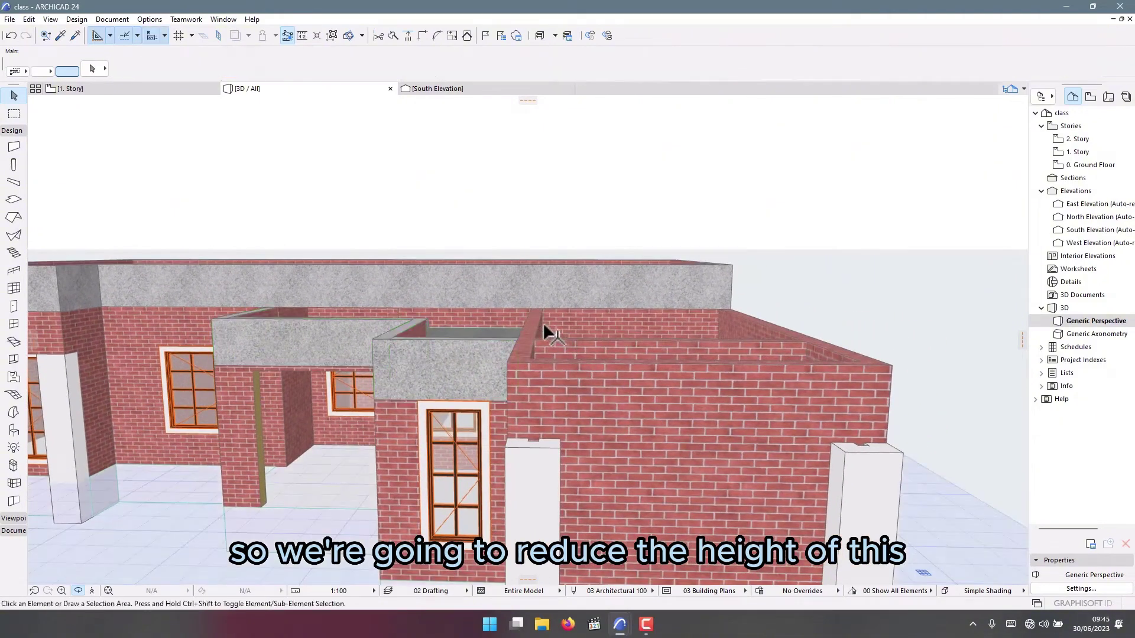
left_click(534, 322)
left_click(594, 369, "shift")
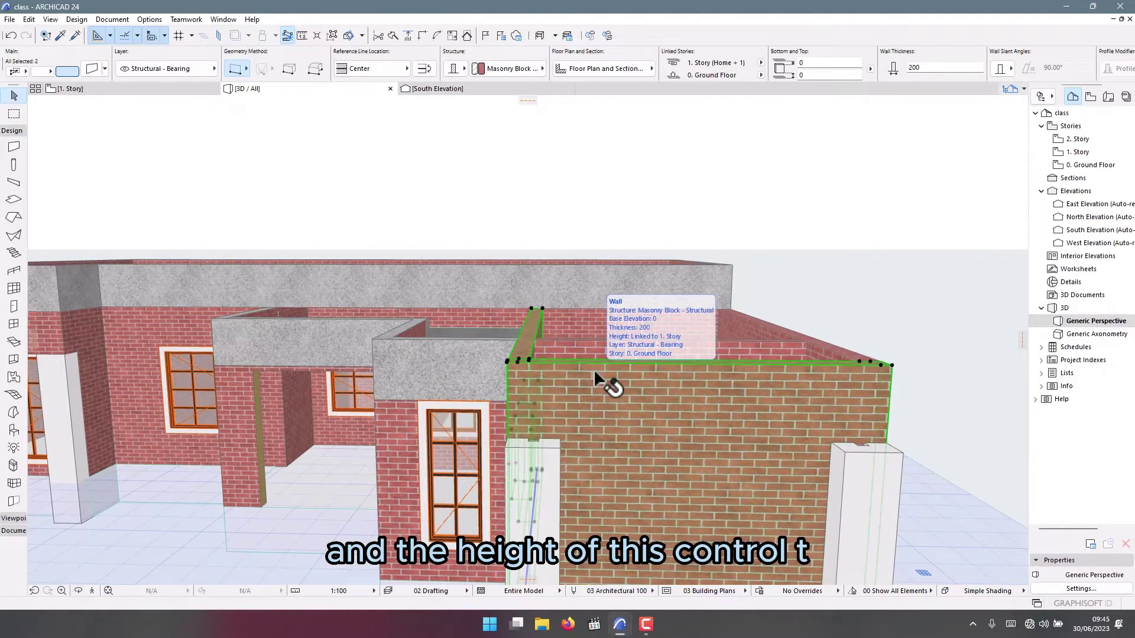
key("ctrl+t")
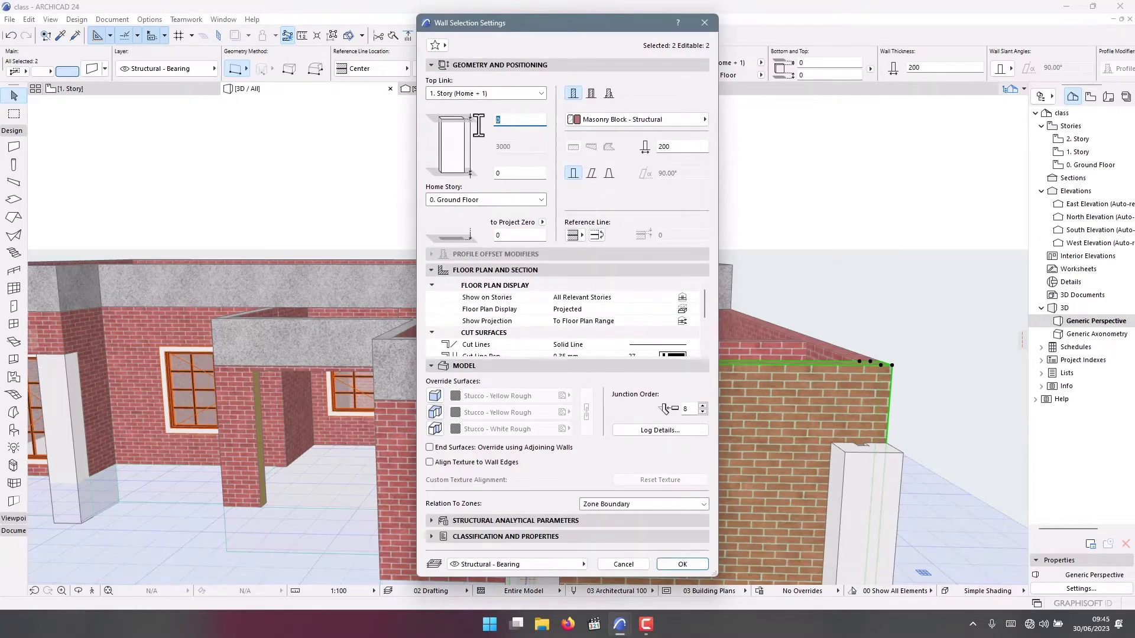
type("-725")
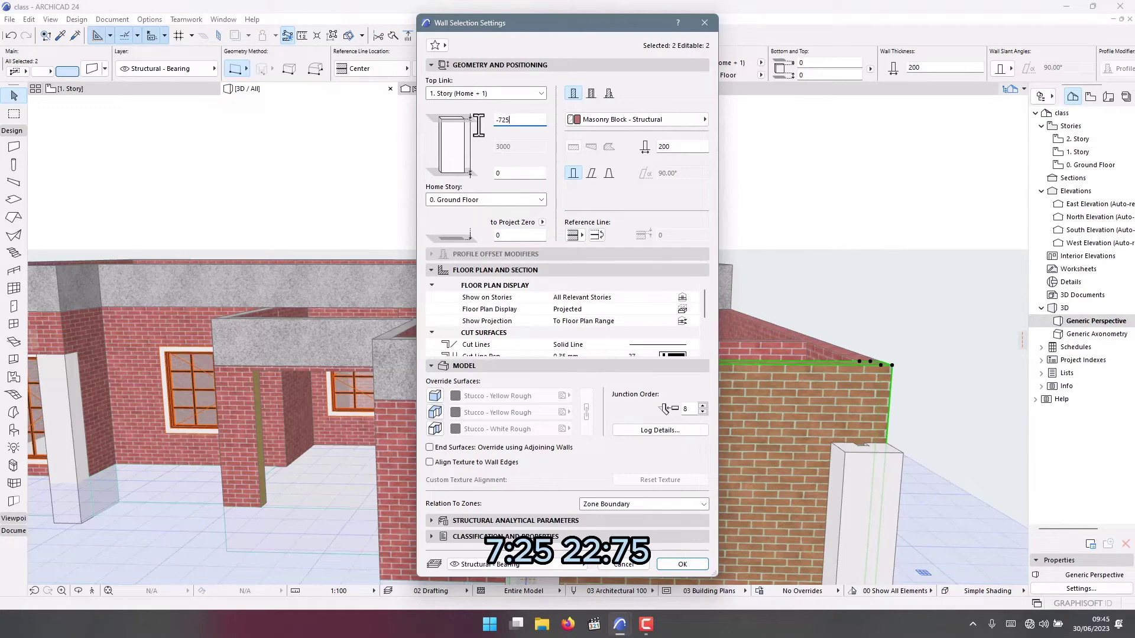
left_click(700, 564)
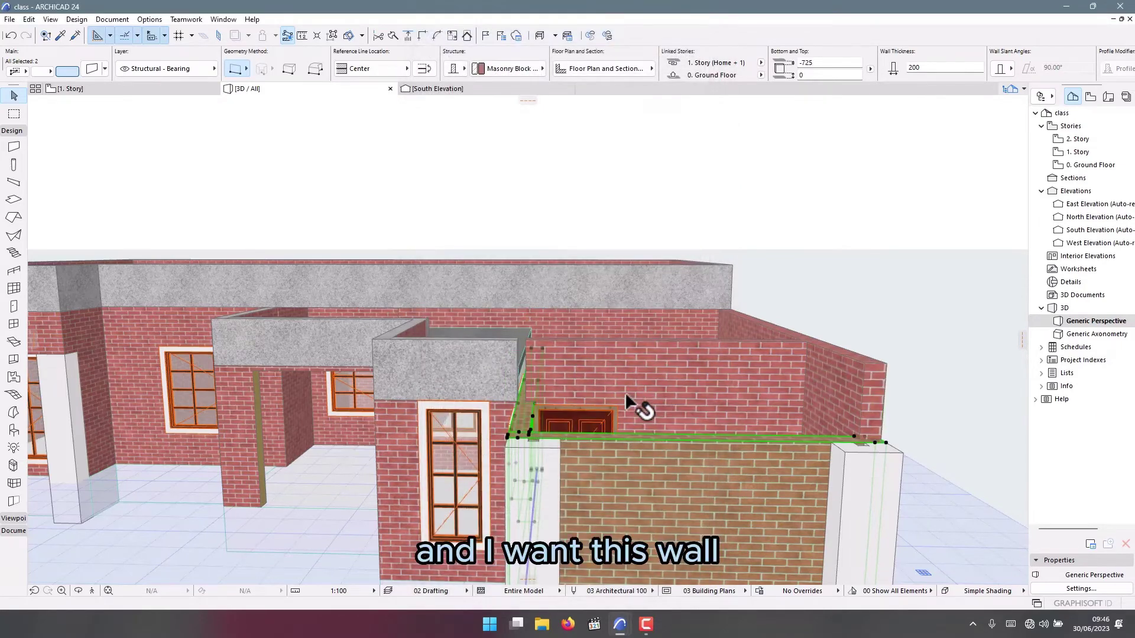
View the long outer side wall of the front room in 3D and switch the floor plan to 0. Ground Floor
middle_click_drag(626, 392, 504, 395, "shift")
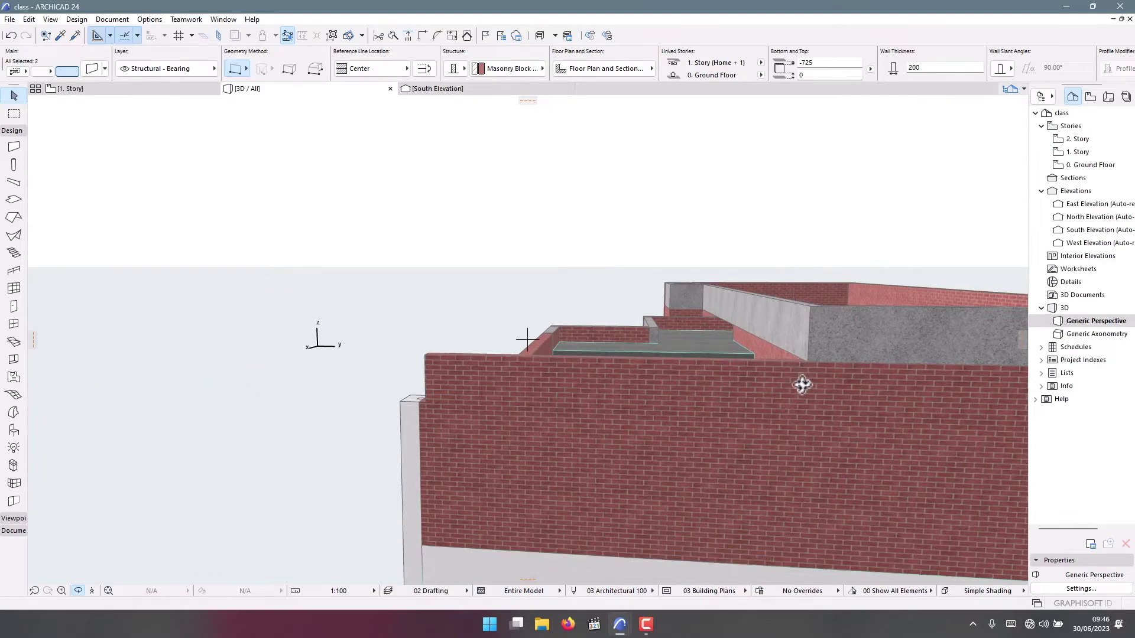
left_click_drag(801, 382, 507, 317, "shift")
right_click(116, 88)
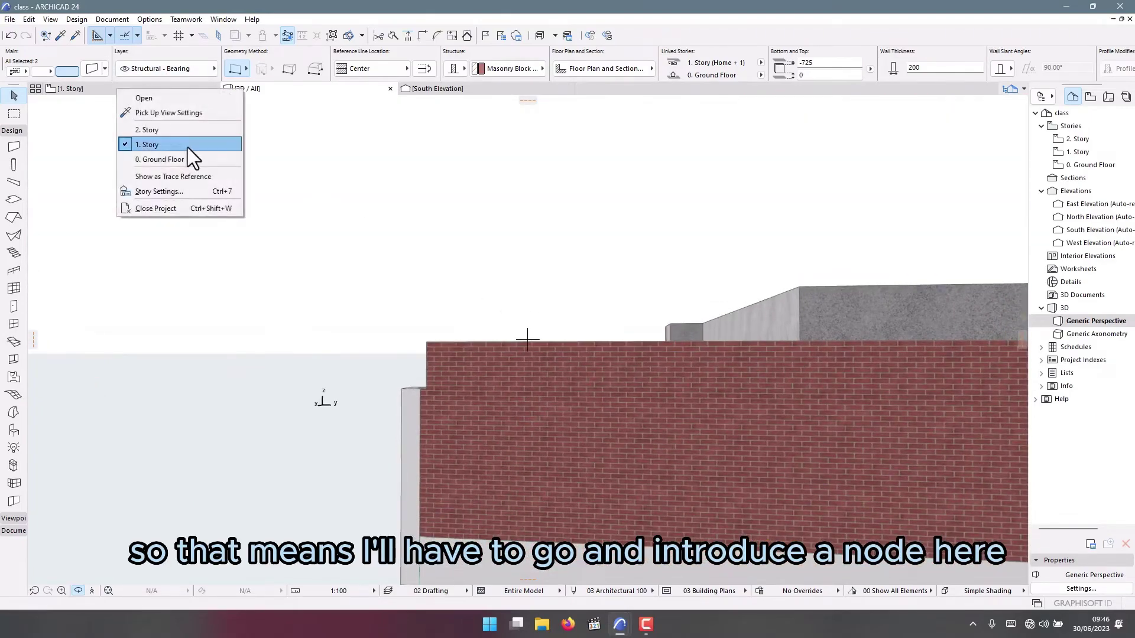
left_click(187, 156)
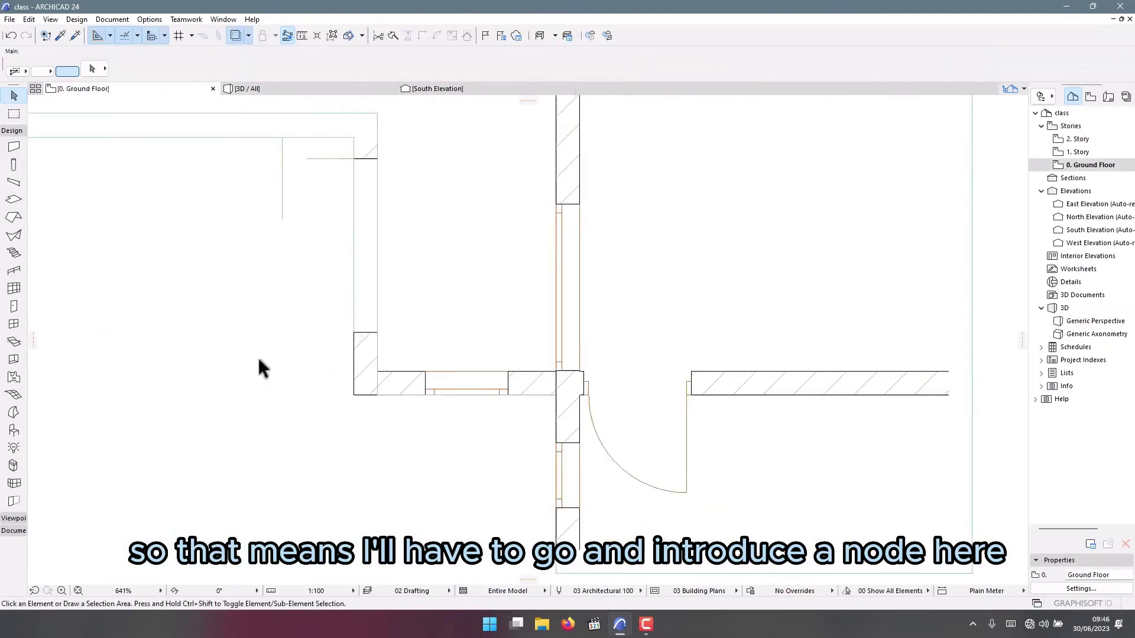
Split the long outer side wall in two by inserting a node on its center line, level with the middle of the cross wall
scroll(317, 342, "down", 3)
scroll(414, 258, "up", 5)
scroll(414, 258, "up", 2)
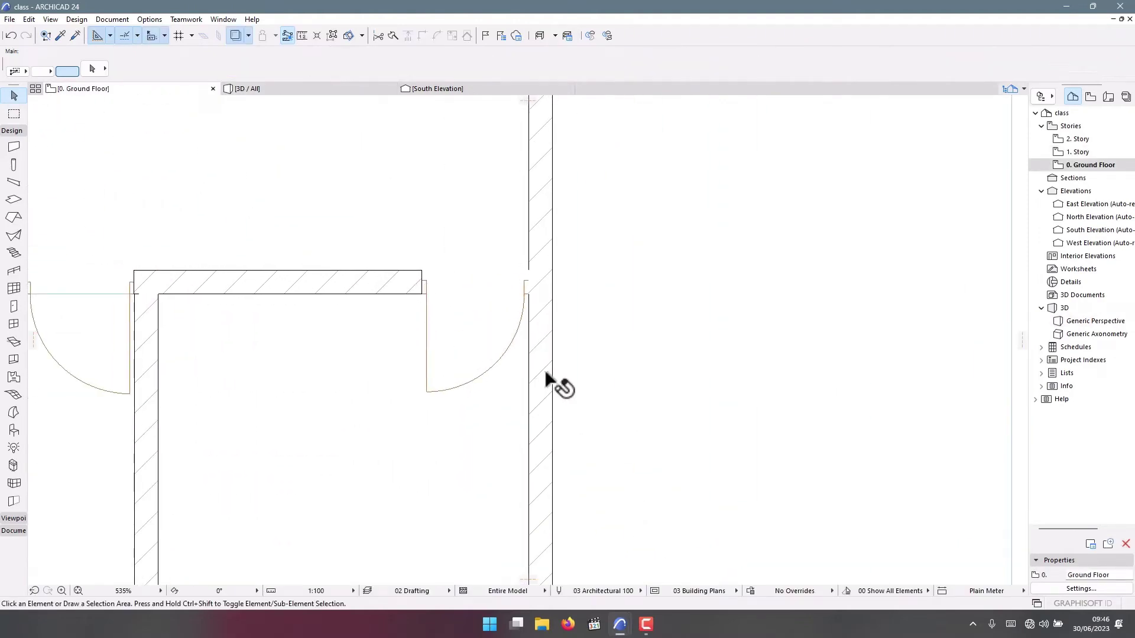
left_click(545, 303)
scroll(538, 295, "up", 3)
scroll(538, 295, "up", 1)
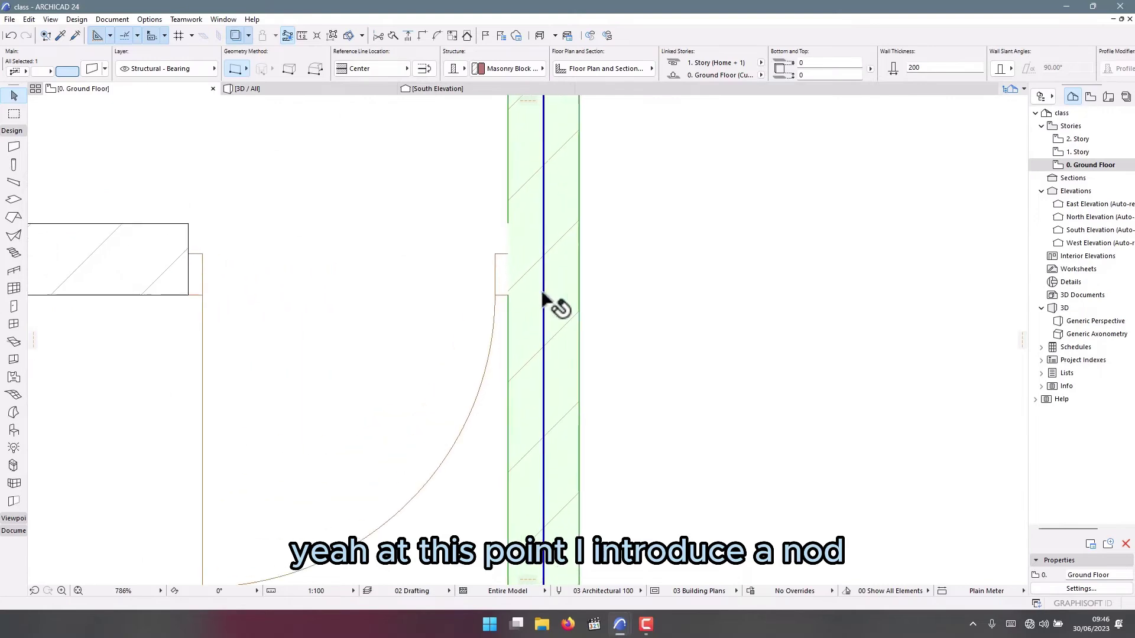
left_click(544, 271)
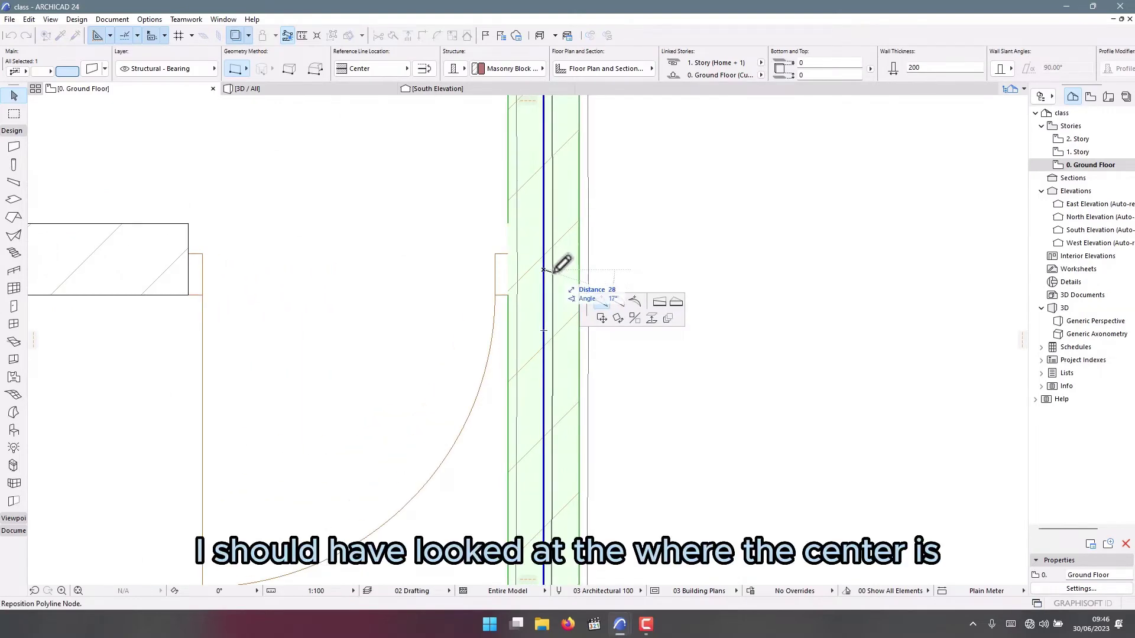
key("Escape")
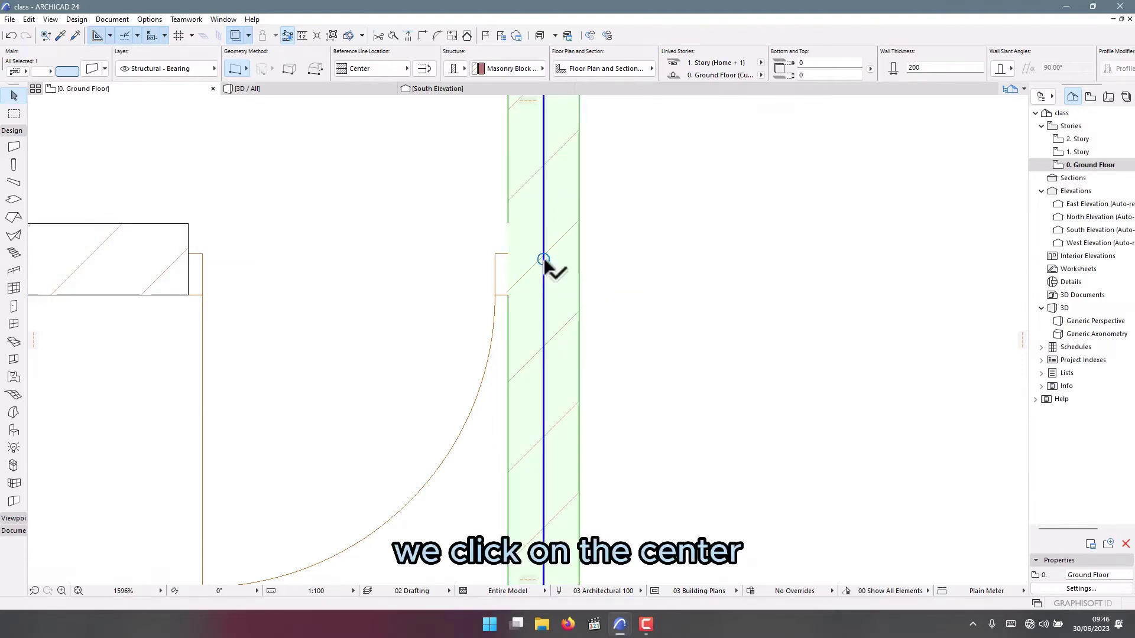
left_click(543, 289)
left_click(543, 289)
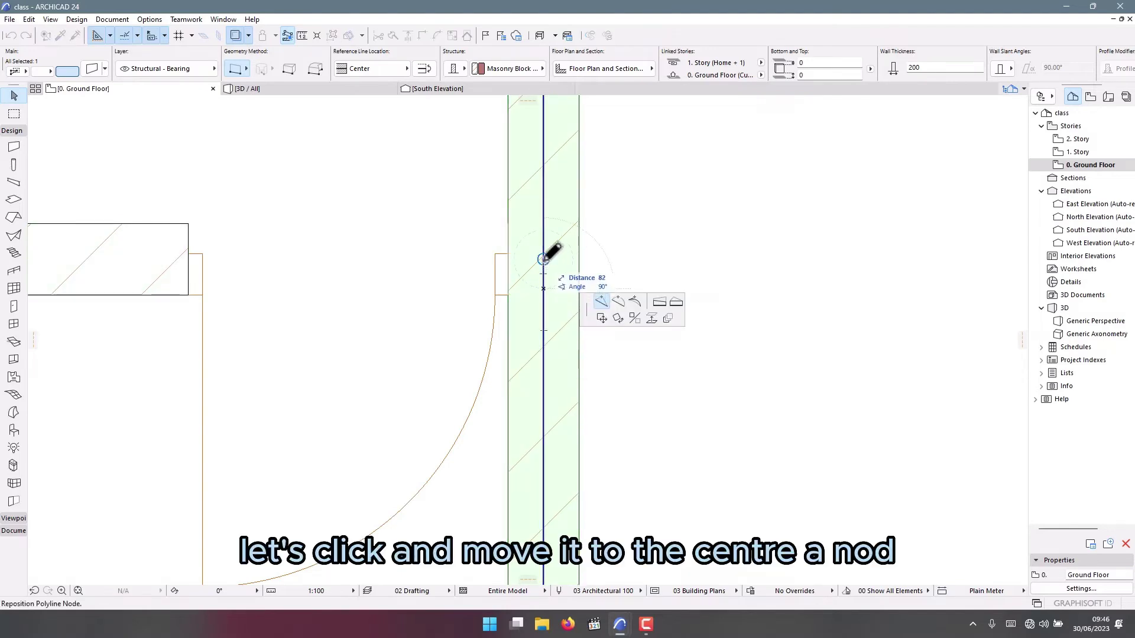
left_click(544, 259)
scroll(551, 332, "down", 5)
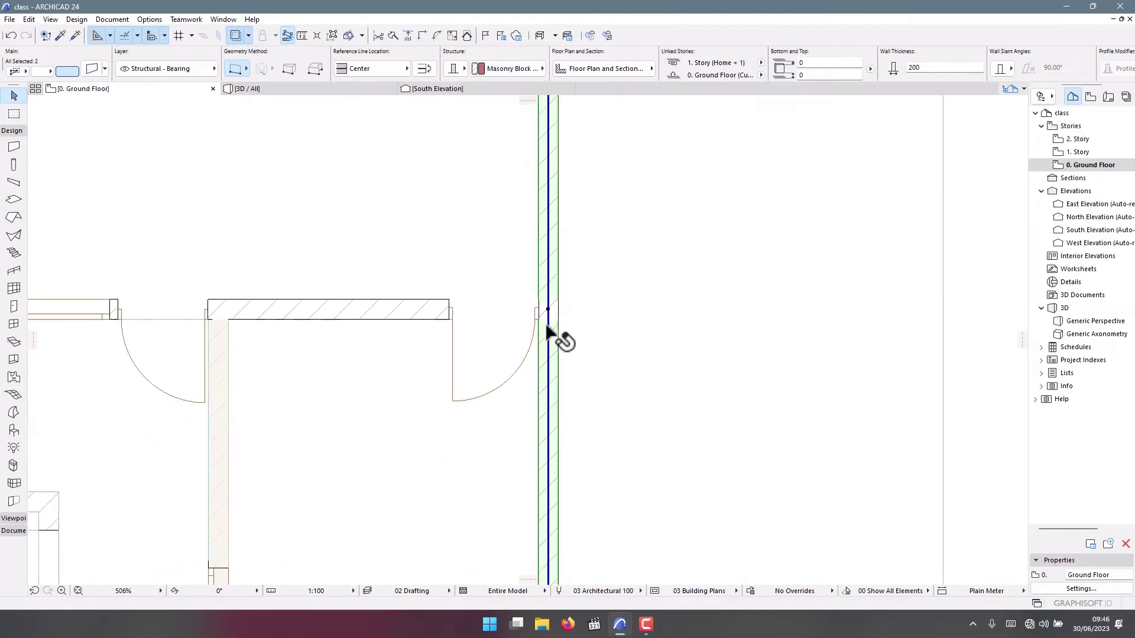
In the 3D view, set the top offset of the front segment of the split side wall to -725 from 1. Story
left_click(316, 88)
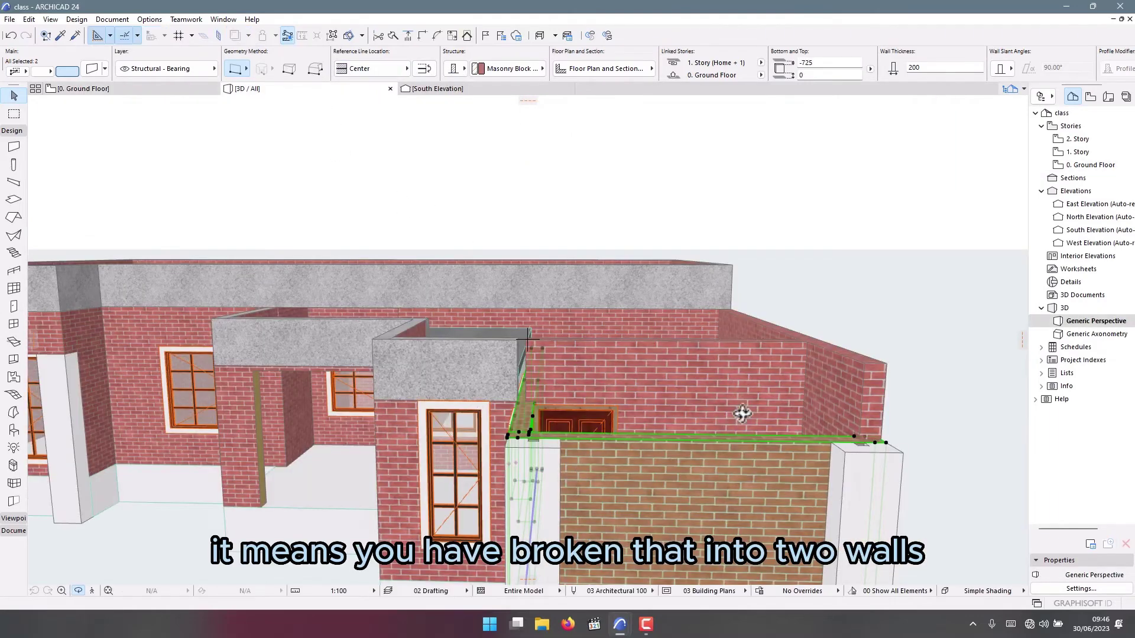
middle_click_drag(743, 414, 286, 360, "shift")
scroll(438, 400, "up", 5)
middle_click_drag(438, 400, 394, 390)
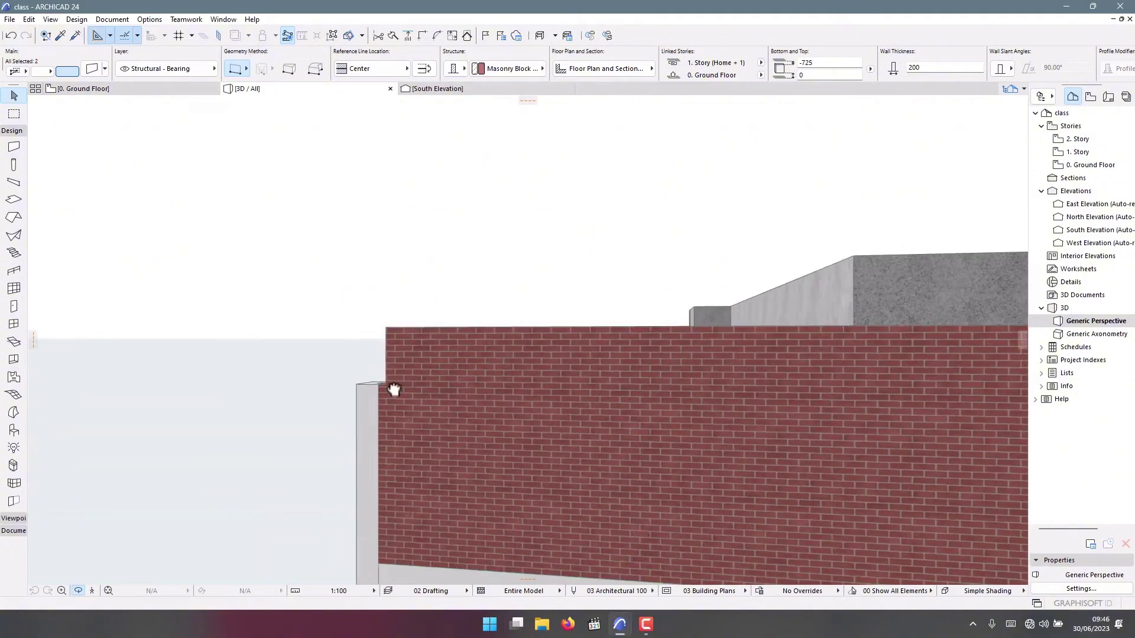
left_click(598, 346)
scroll(431, 367, "down", 2)
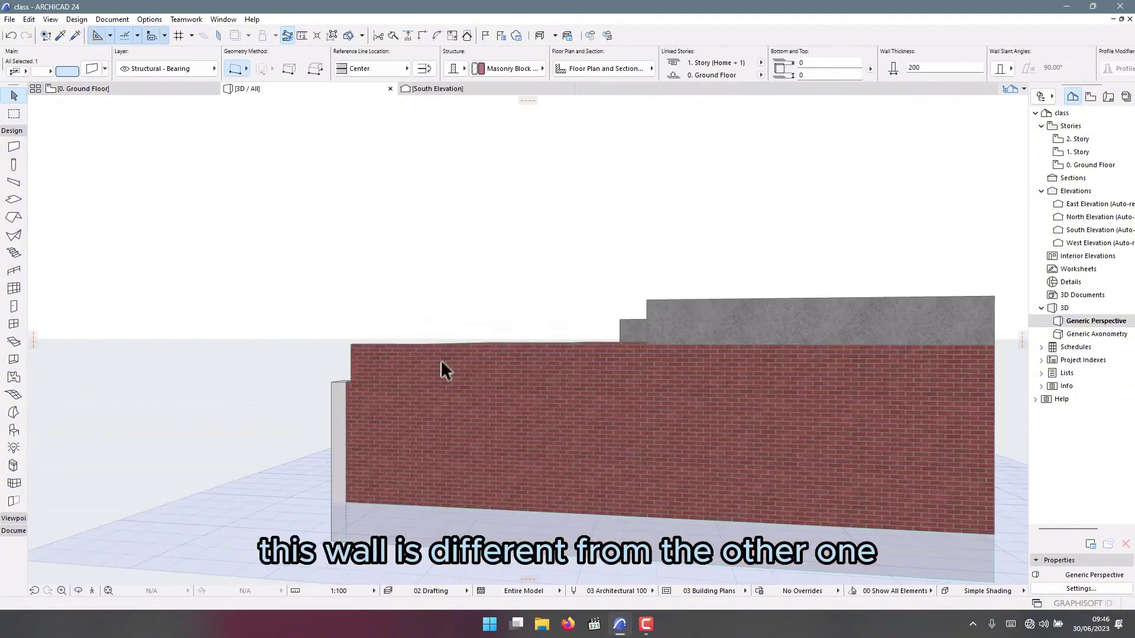
double_click(484, 391)
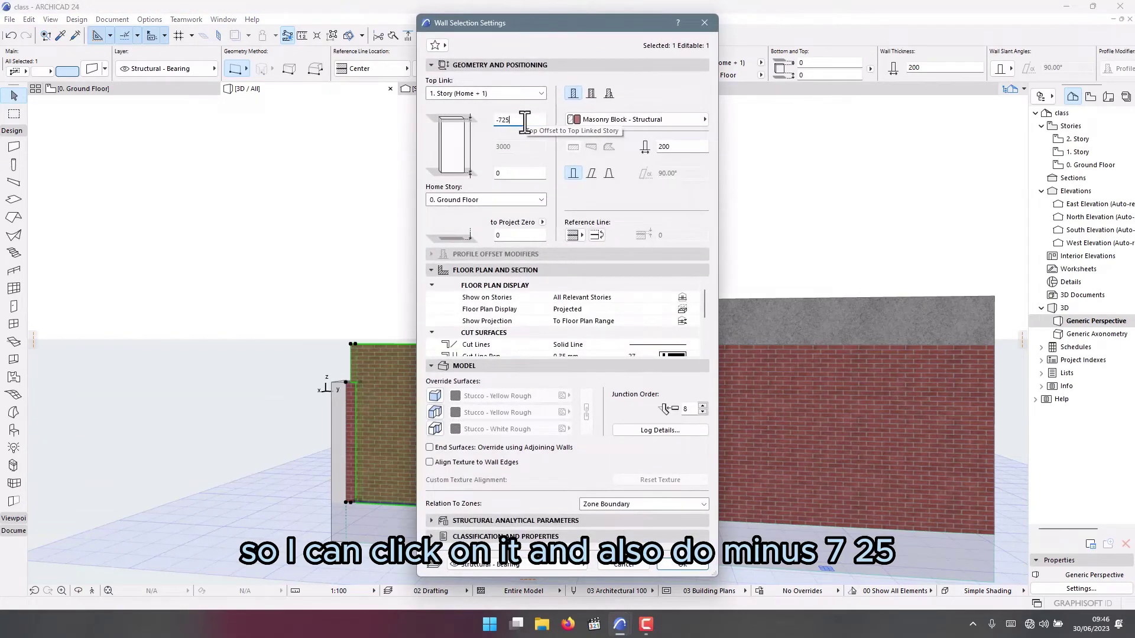
left_click(683, 564)
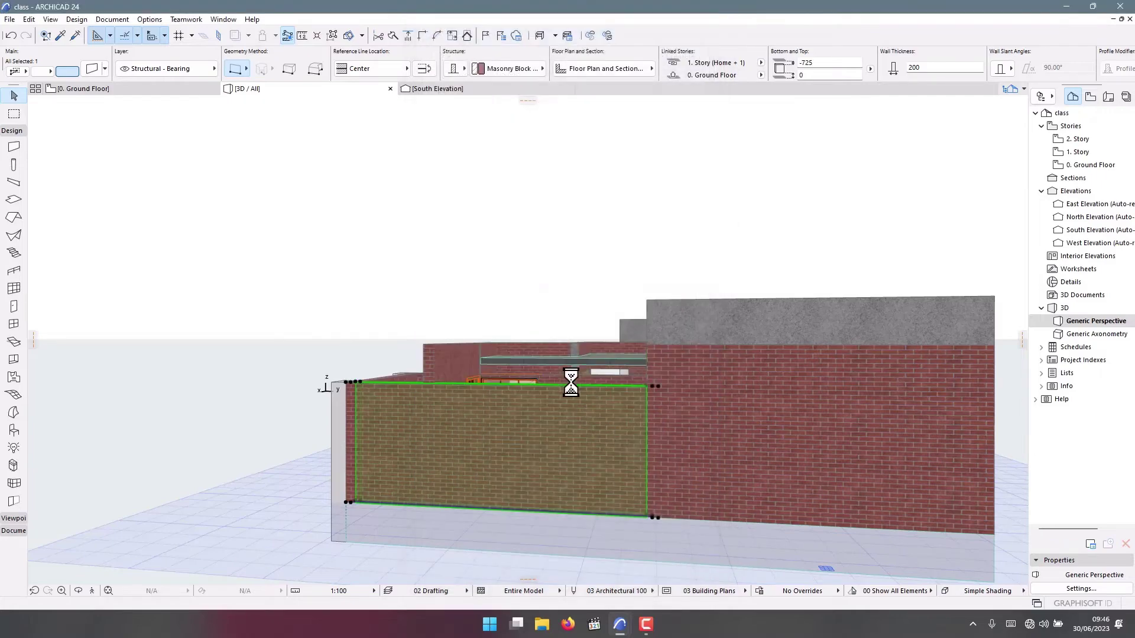
middle_click_drag(571, 384, 307, 423, "shift")
Switch the floor plan to 1. Story and activate the Wall tool for the front room's parapet
left_click(138, 89)
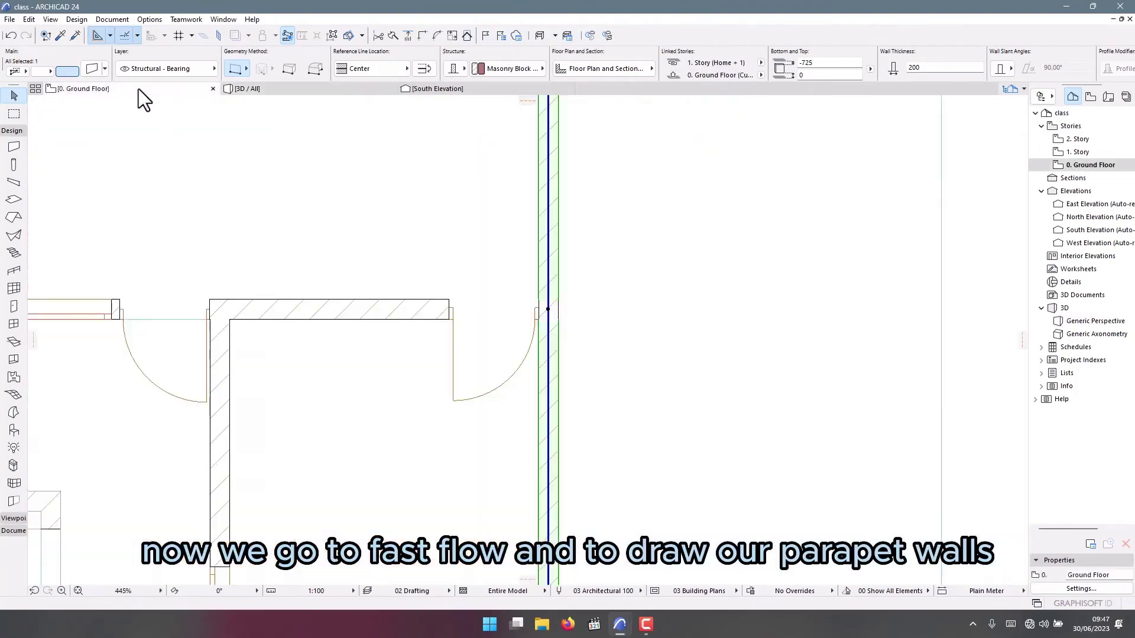
right_click(138, 88)
left_click(173, 191)
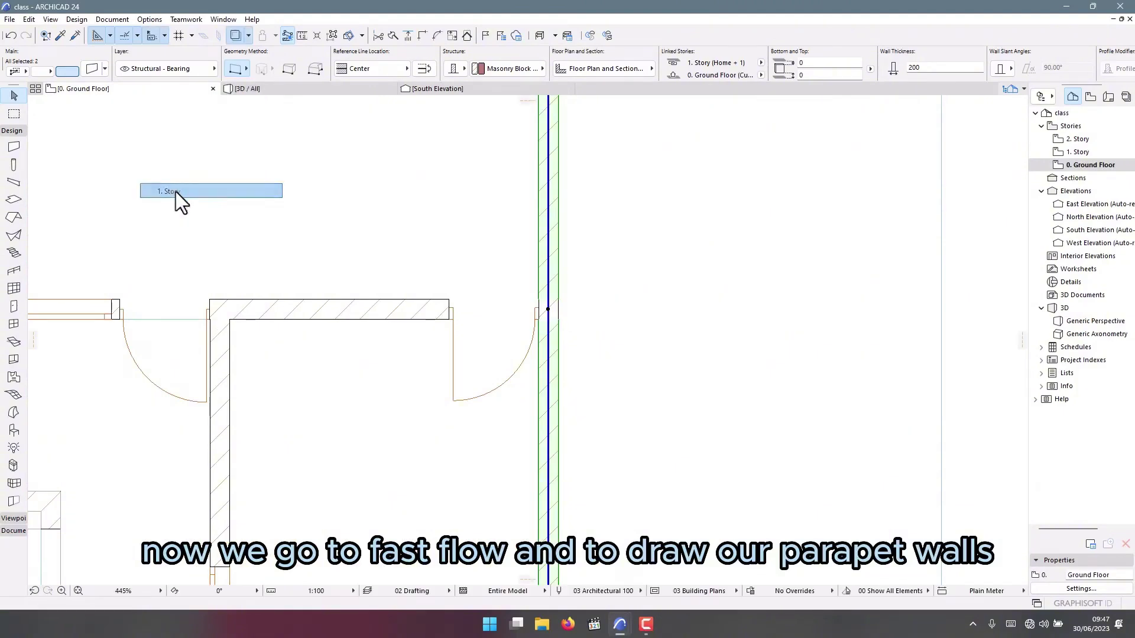
left_click(11, 149)
scroll(441, 370, "up", 3)
scroll(587, 299, "down", 4)
scroll(491, 291, "up", 5)
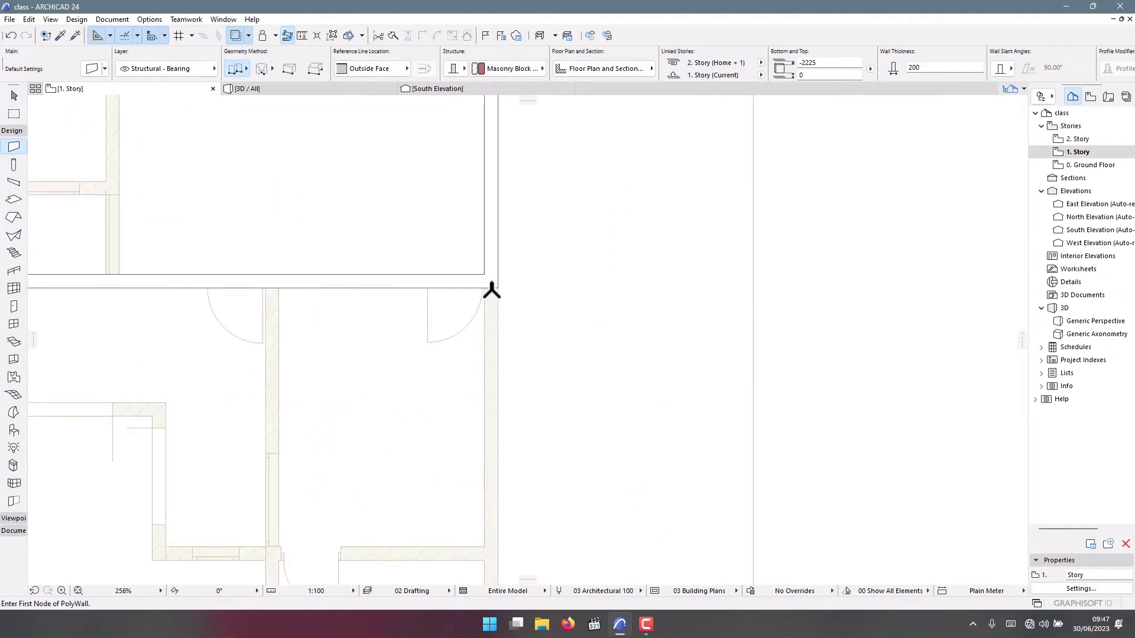
scroll(494, 289, "up", 3)
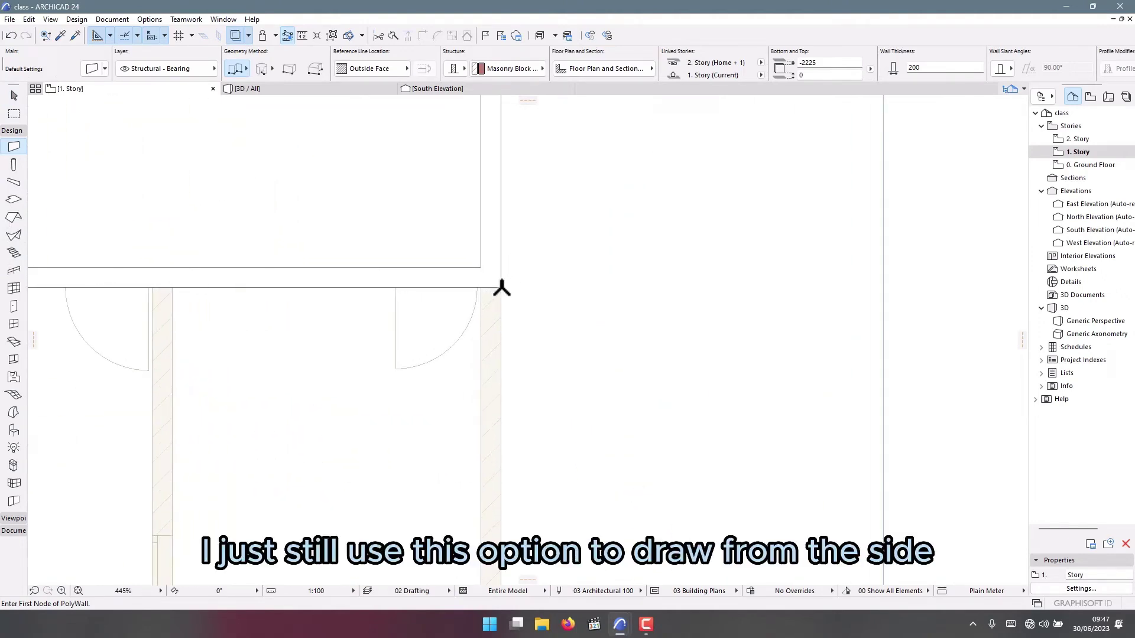
left_click(501, 288)
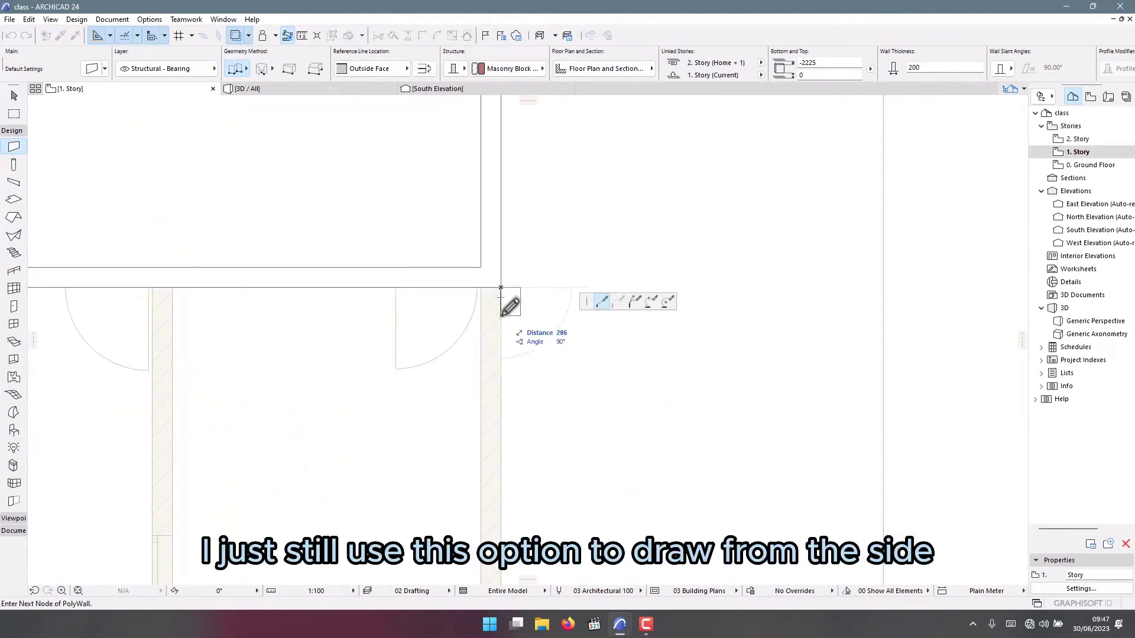
scroll(509, 305, "down", 3)
key("Escape")
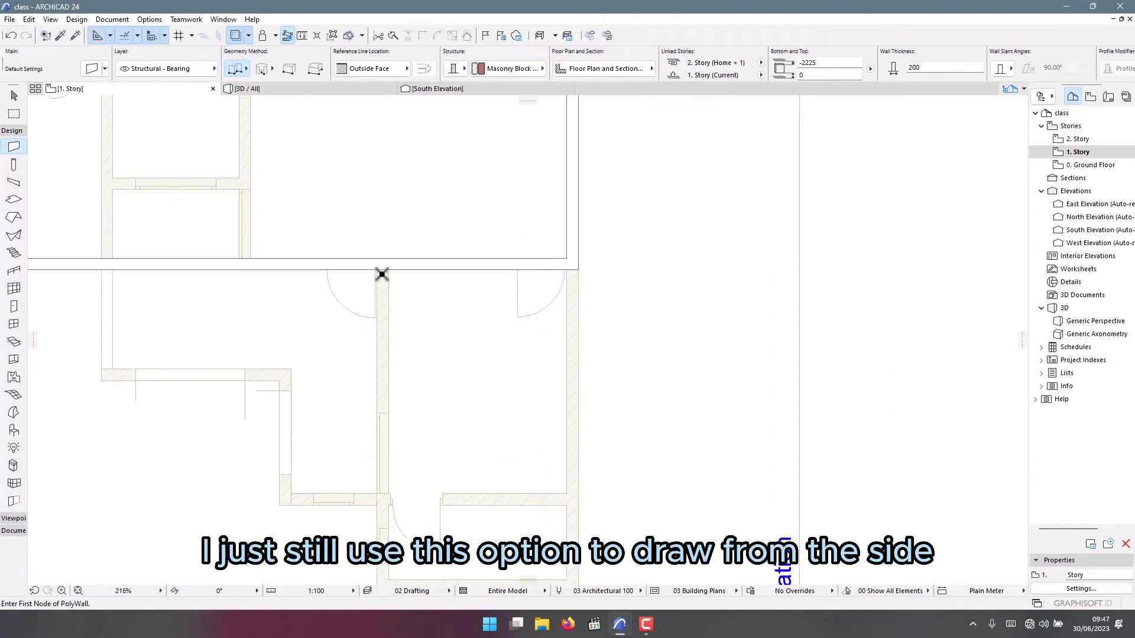
scroll(381, 274, "up", 8)
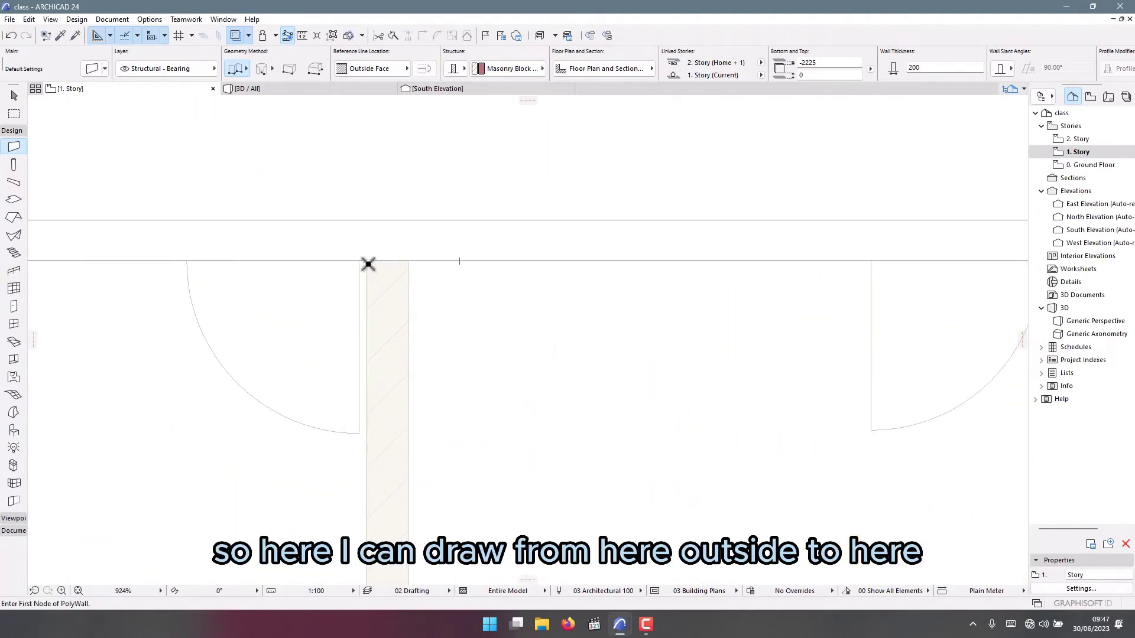
left_click(367, 264)
scroll(383, 239, "down", 2)
scroll(372, 324, "up", 6)
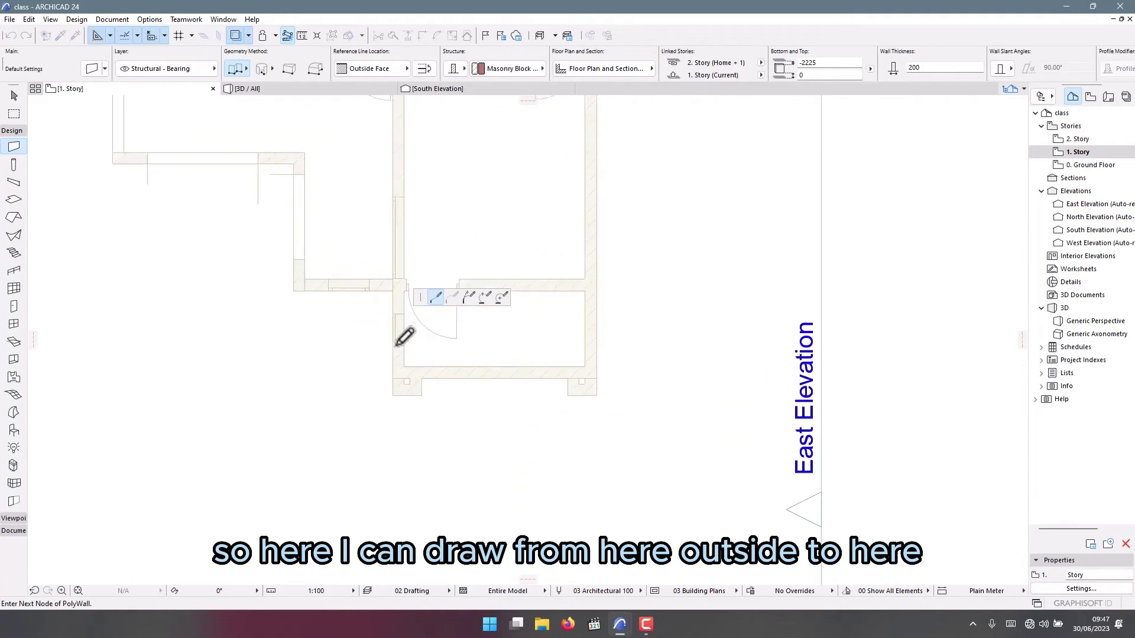
key("Escape")
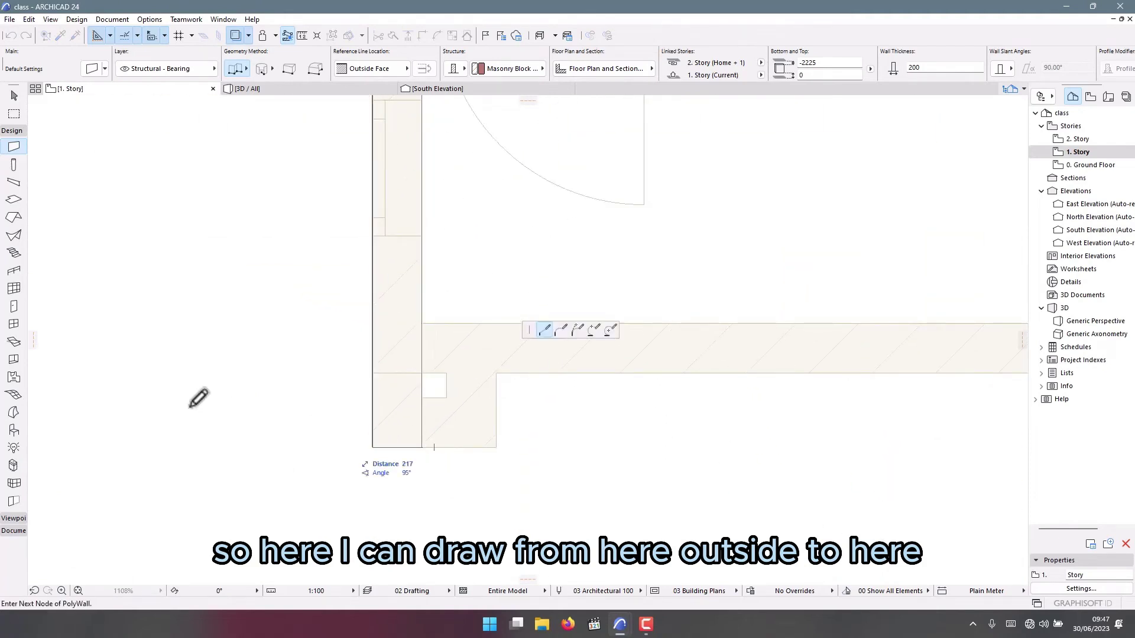
scroll(532, 451, "down", 4)
scroll(624, 400, "up", 2)
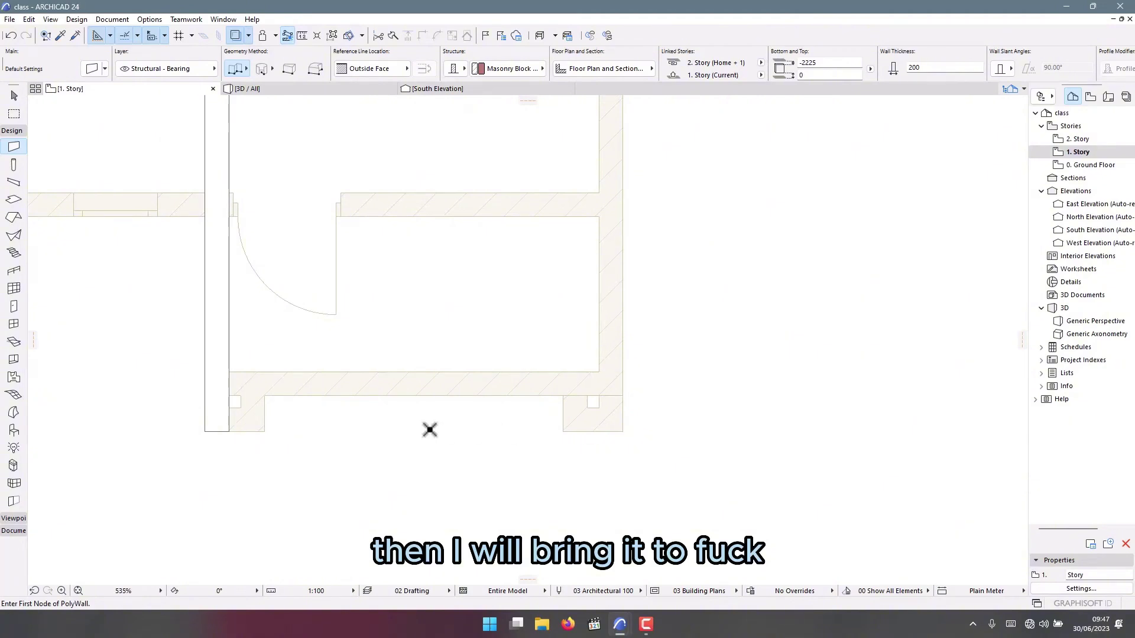
key("ctrl+z")
Draw the front room's parapet as one continuous wall chain along its outer corners, starting and ending at the main house parapet
scroll(372, 266, "down", 4)
scroll(385, 165, "up", 5)
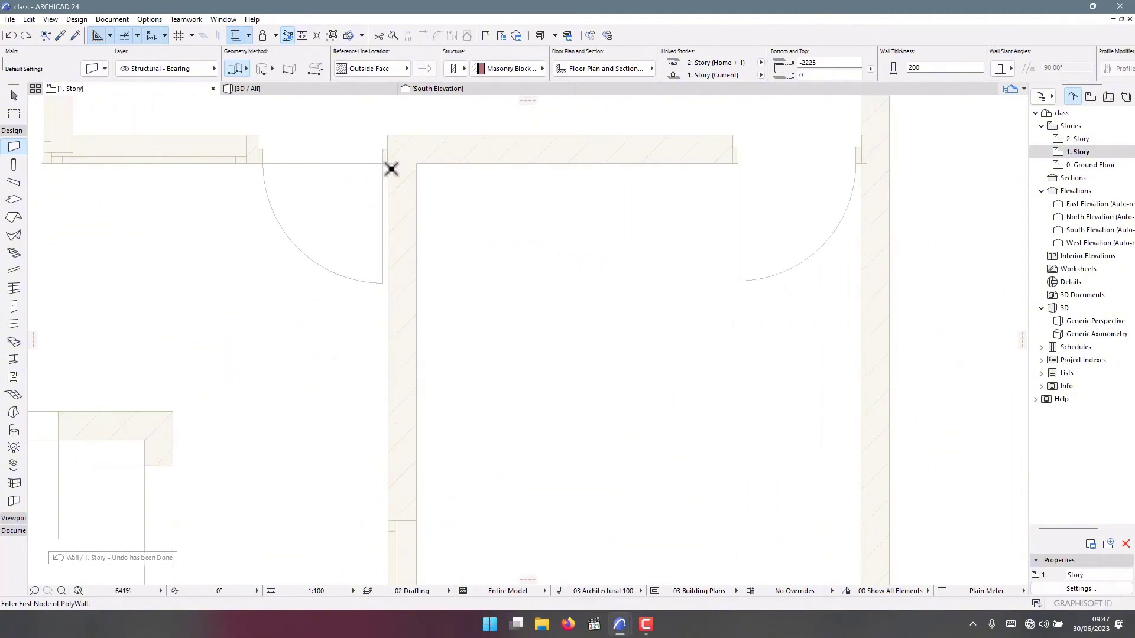
left_click(374, 282)
scroll(398, 180, "down", 4)
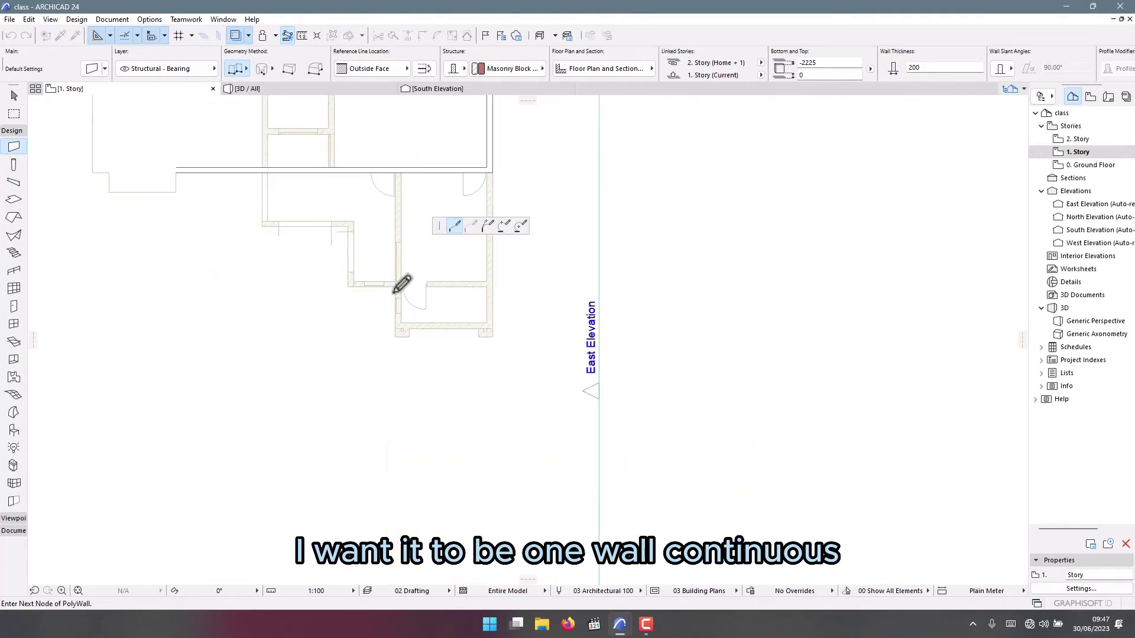
scroll(399, 283, "up", 2)
scroll(405, 338, "up", 2)
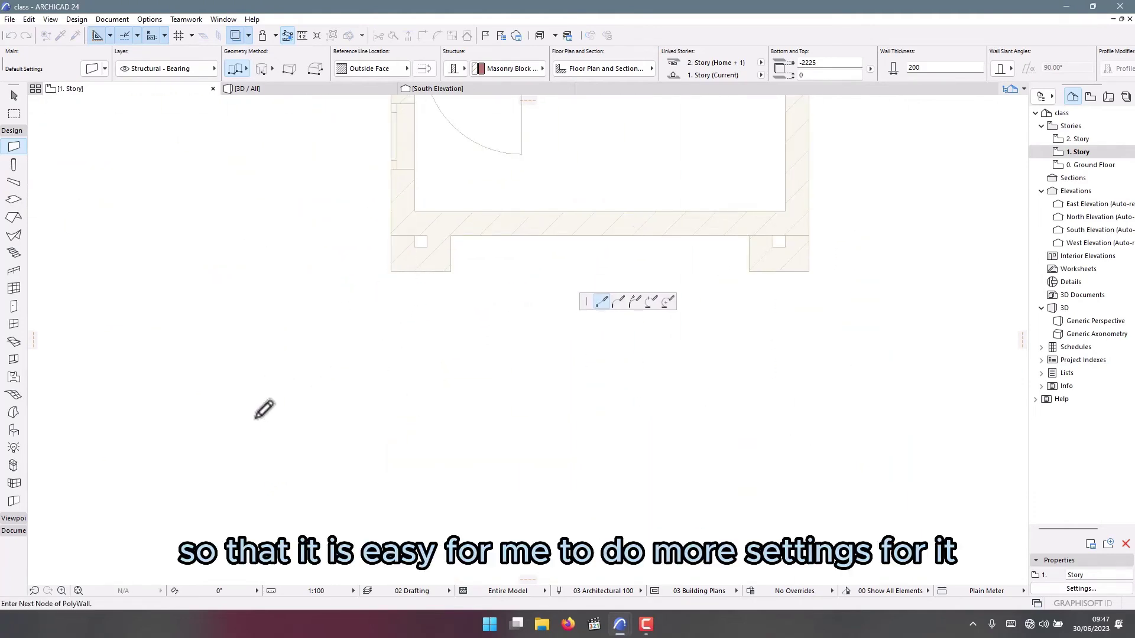
scroll(521, 318, "down", 4)
scroll(443, 371, "up", 4)
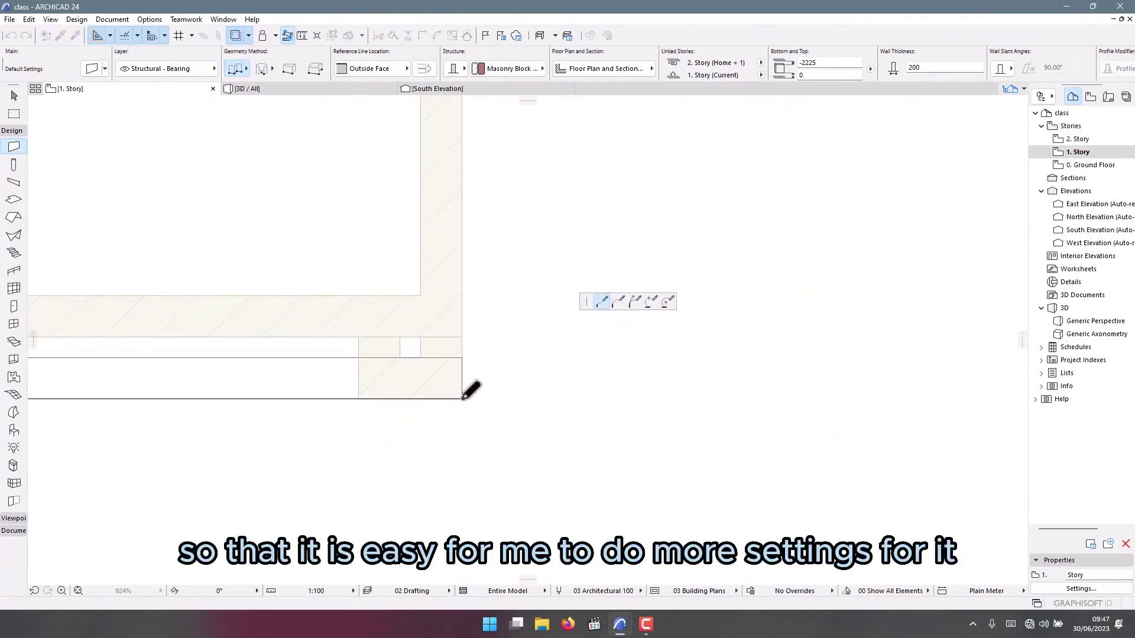
scroll(475, 438, "down", 3)
scroll(466, 295, "down", 3)
scroll(464, 299, "up", 7)
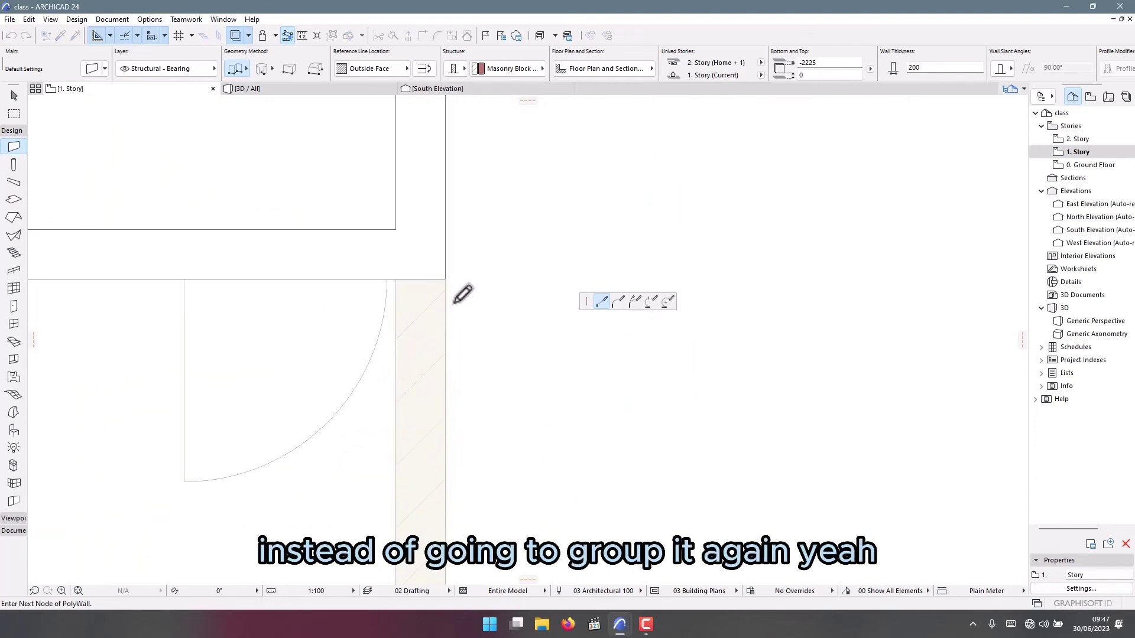
double_click(454, 272)
scroll(454, 175, "down", 5)
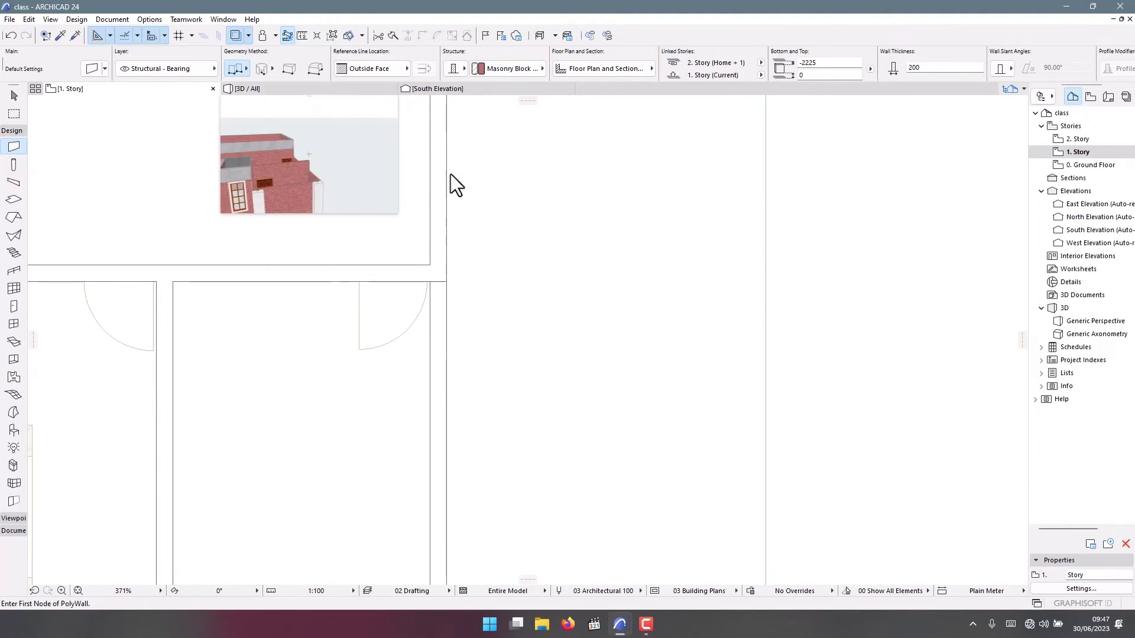
In the South Elevation, enable the second surface override of the front room's parapet walls and set it to Stone - Granite Gray
left_click(458, 90)
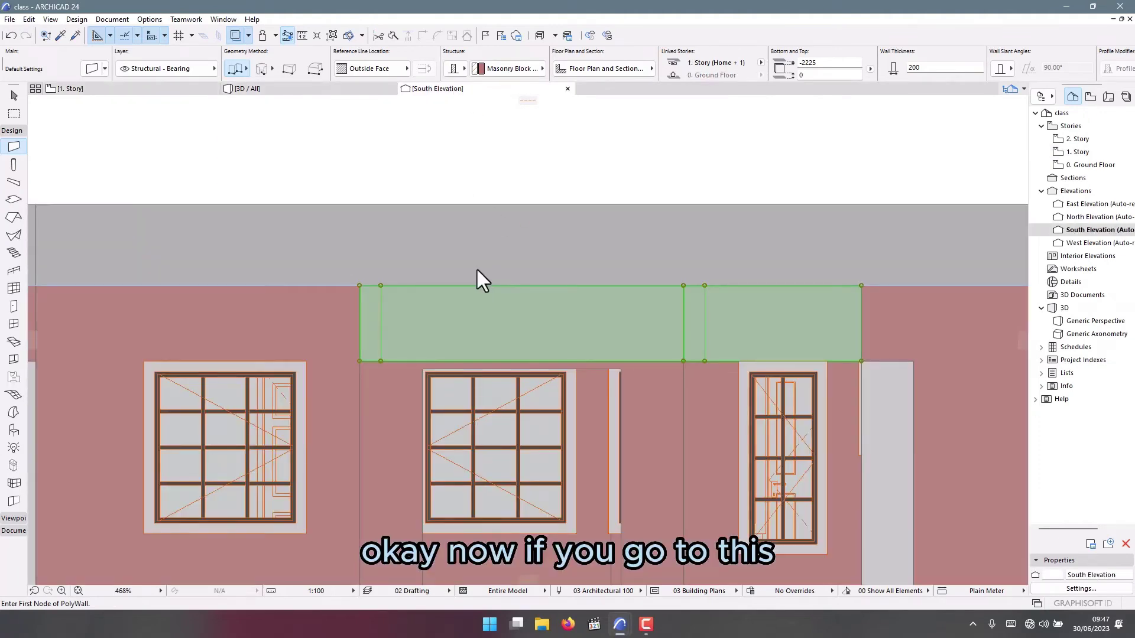
scroll(349, 300, "down", 4)
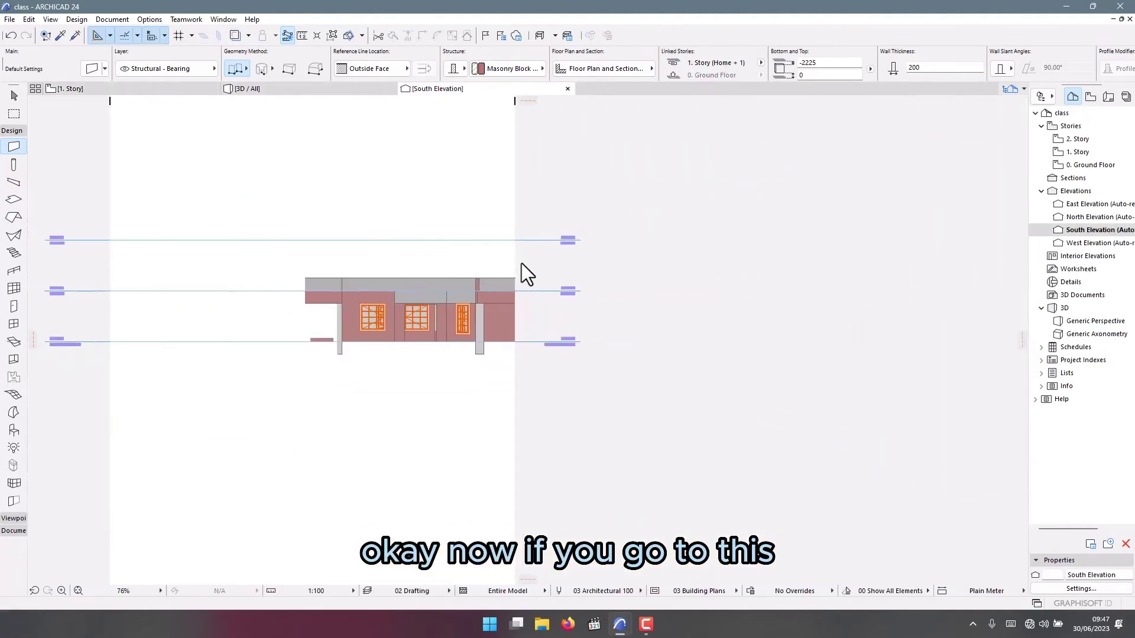
scroll(474, 300, "up", 1)
scroll(476, 303, "up", 1)
left_click(455, 301)
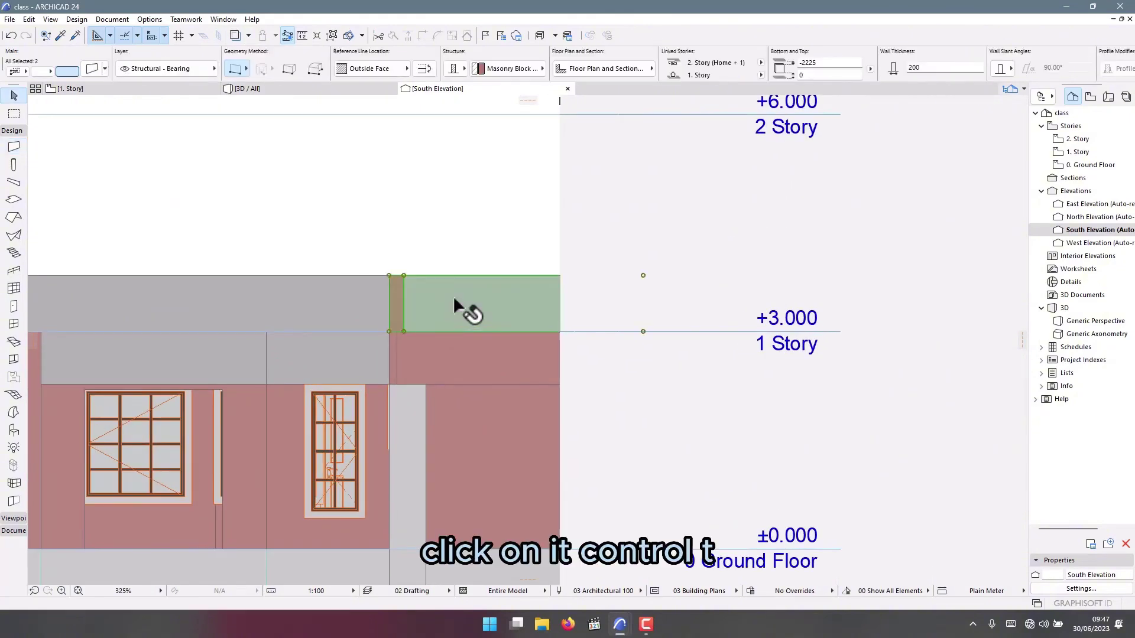
key("ctrl+t")
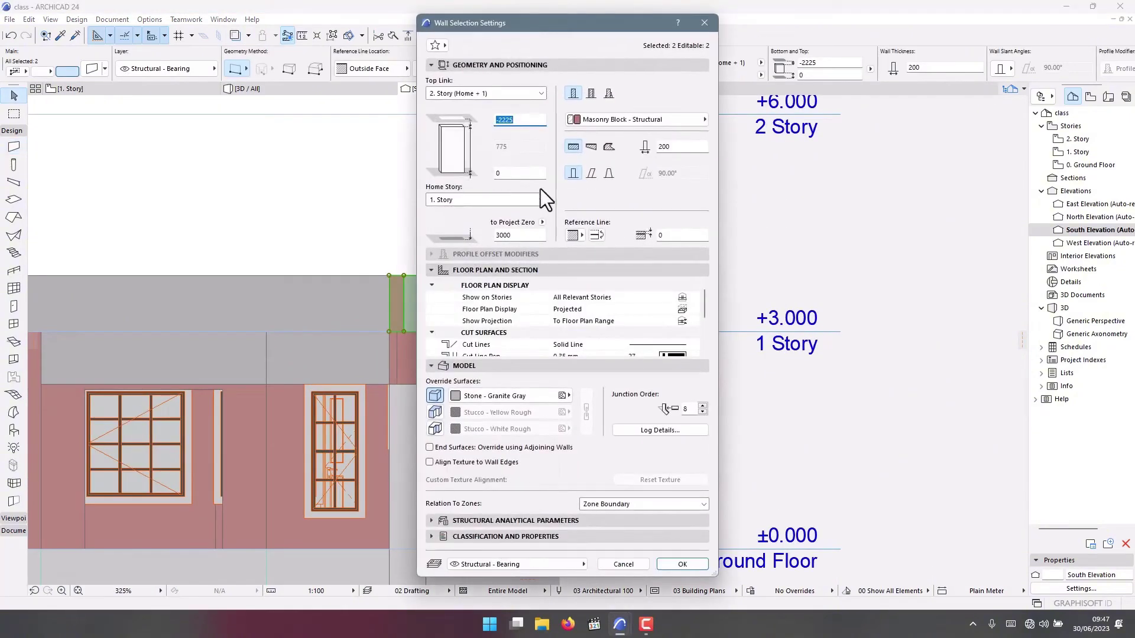
left_click(440, 413)
left_click(470, 411)
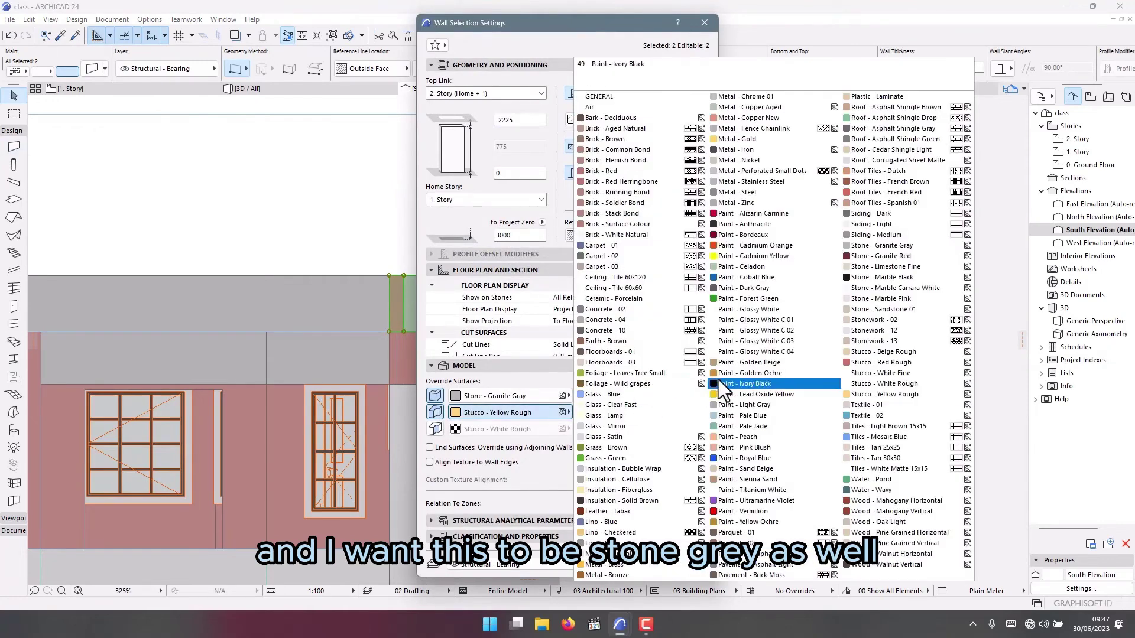
left_click(889, 247)
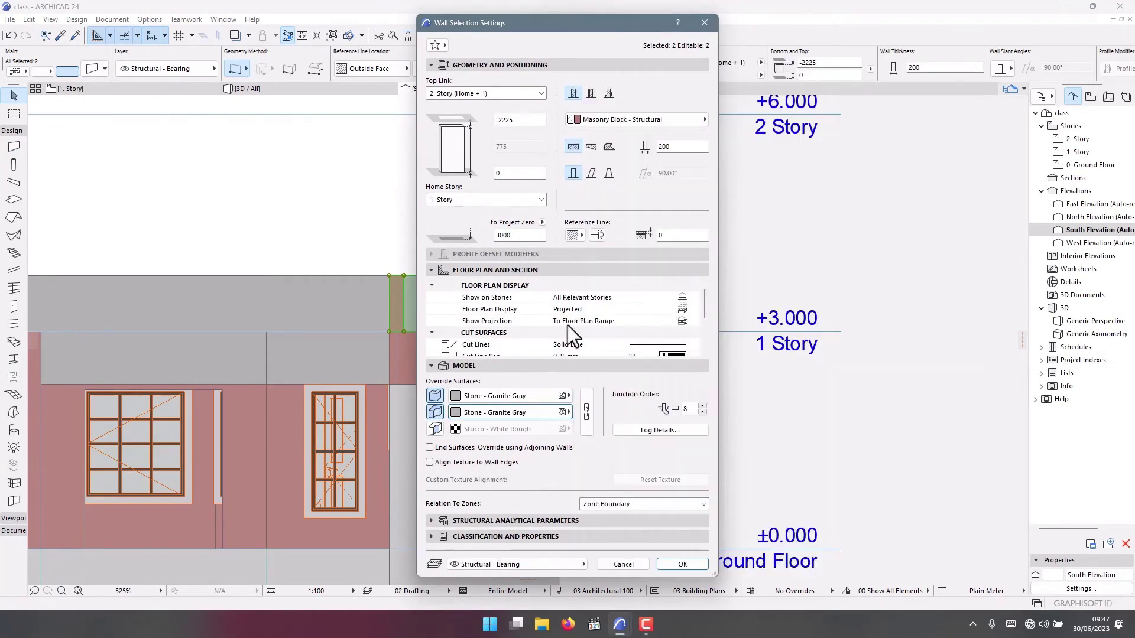
left_click(681, 564)
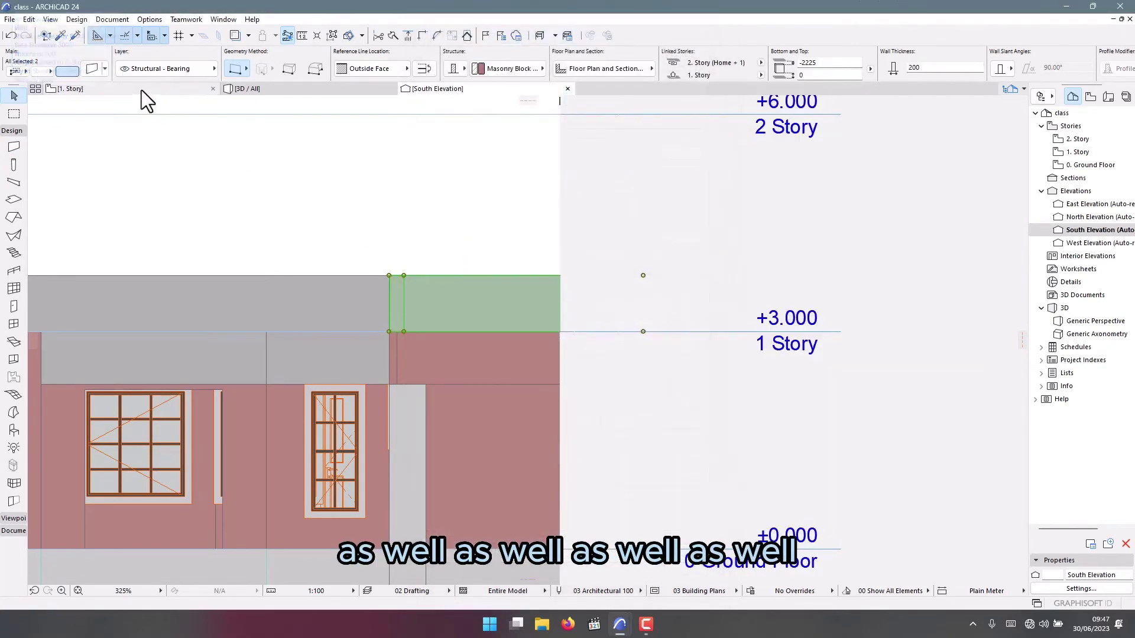
On the 1. Story plan, stretch the east end of the South Elevation line so it extends beyond the house
left_click(158, 89)
left_click(464, 388)
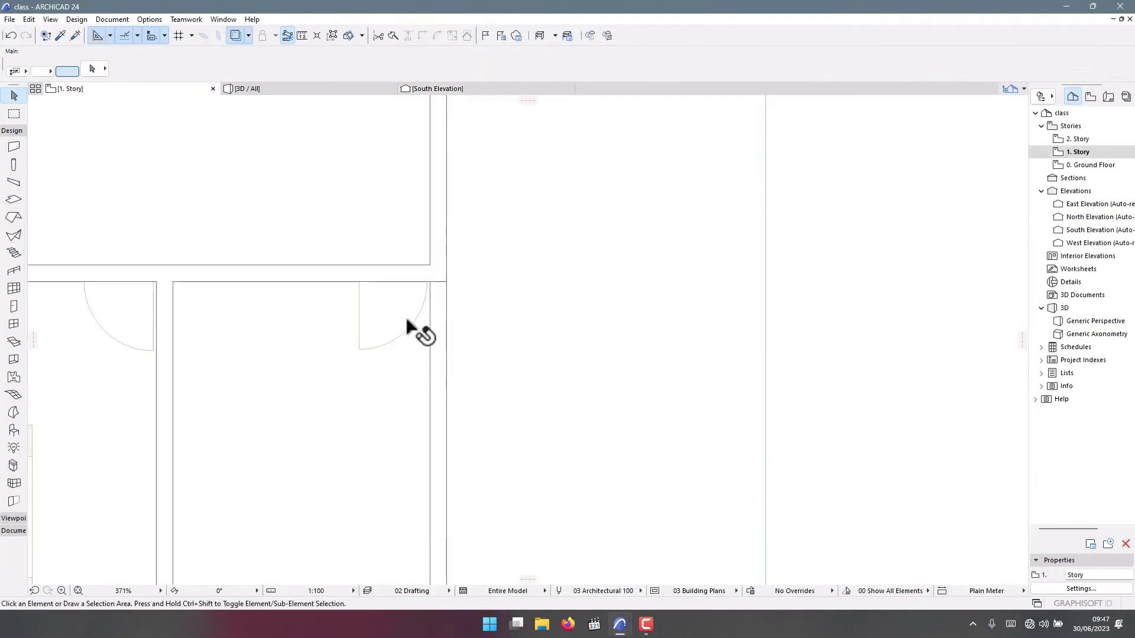
scroll(437, 331, "down", 10)
scroll(420, 467, "up", 3)
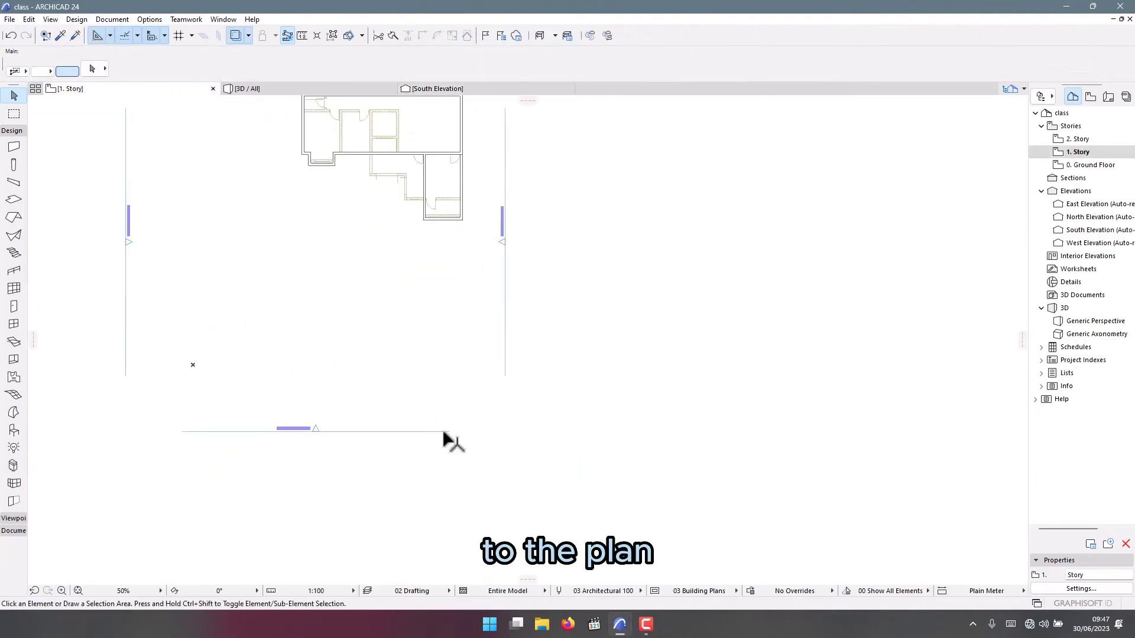
left_click(449, 432)
left_click(449, 432)
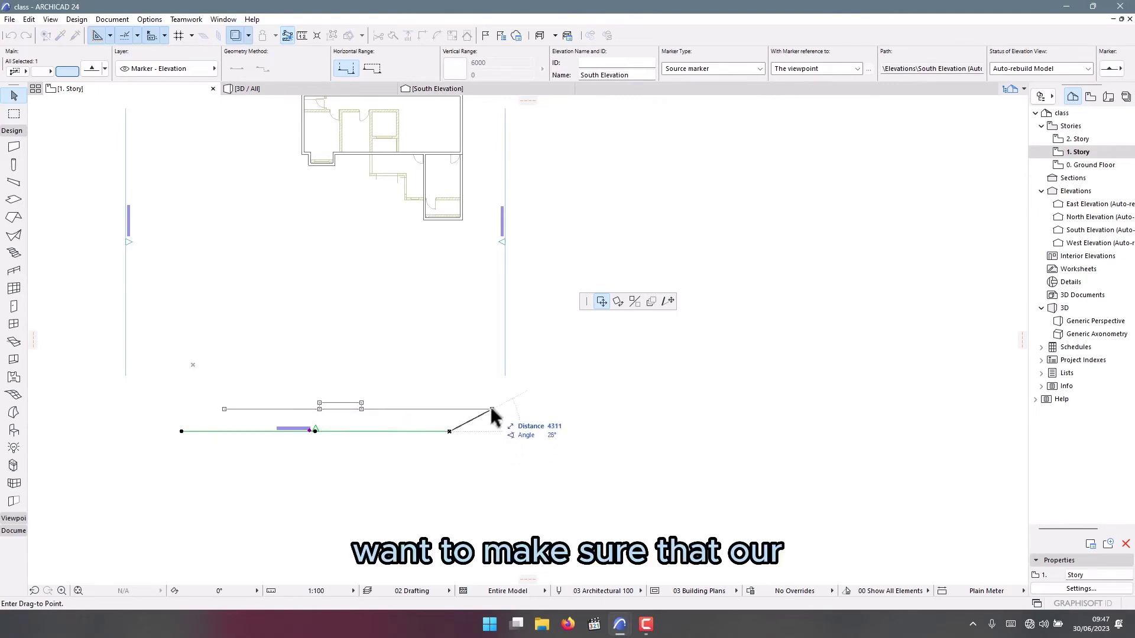
left_click(667, 301)
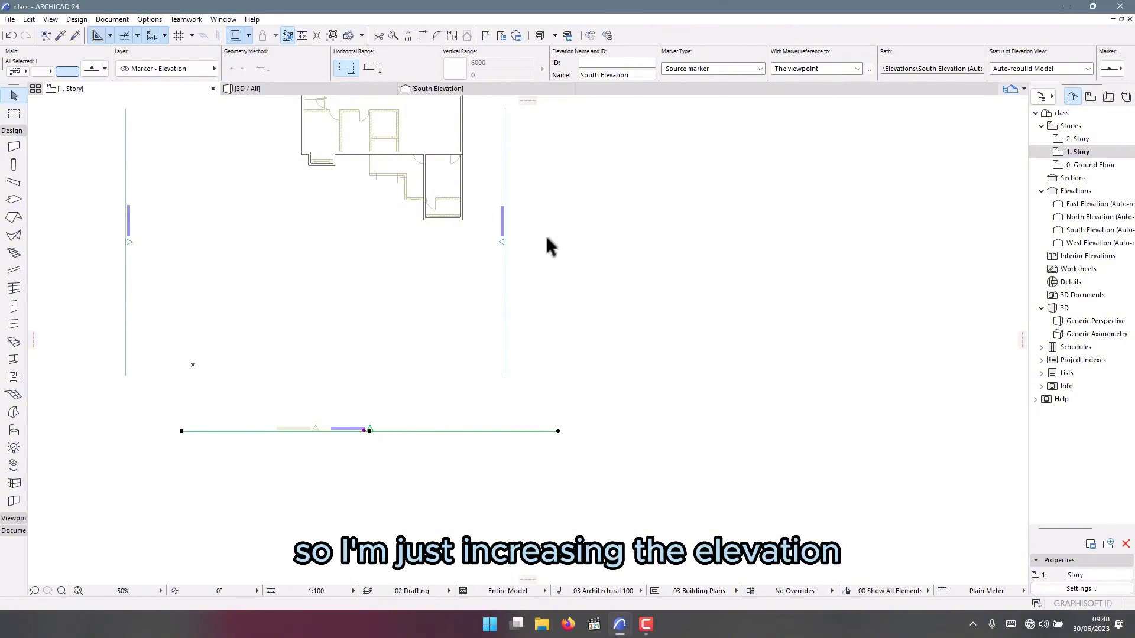
In the South Elevation, set the top offset of the front room's parapet walls to -2100 from 2. Story
left_click(459, 90)
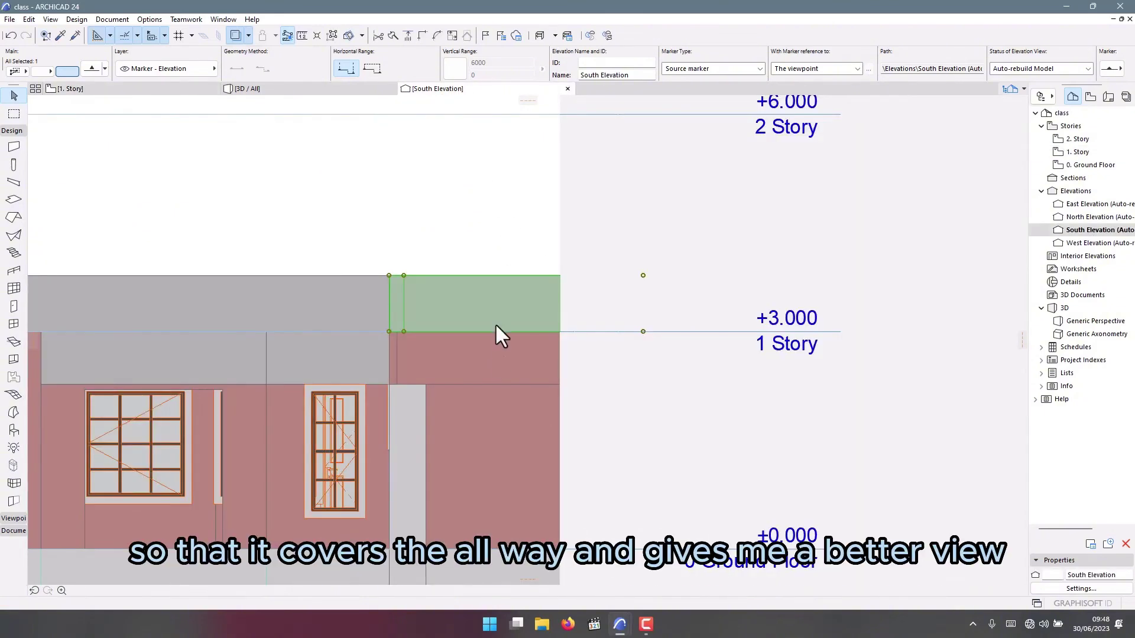
scroll(497, 322, "up", 4)
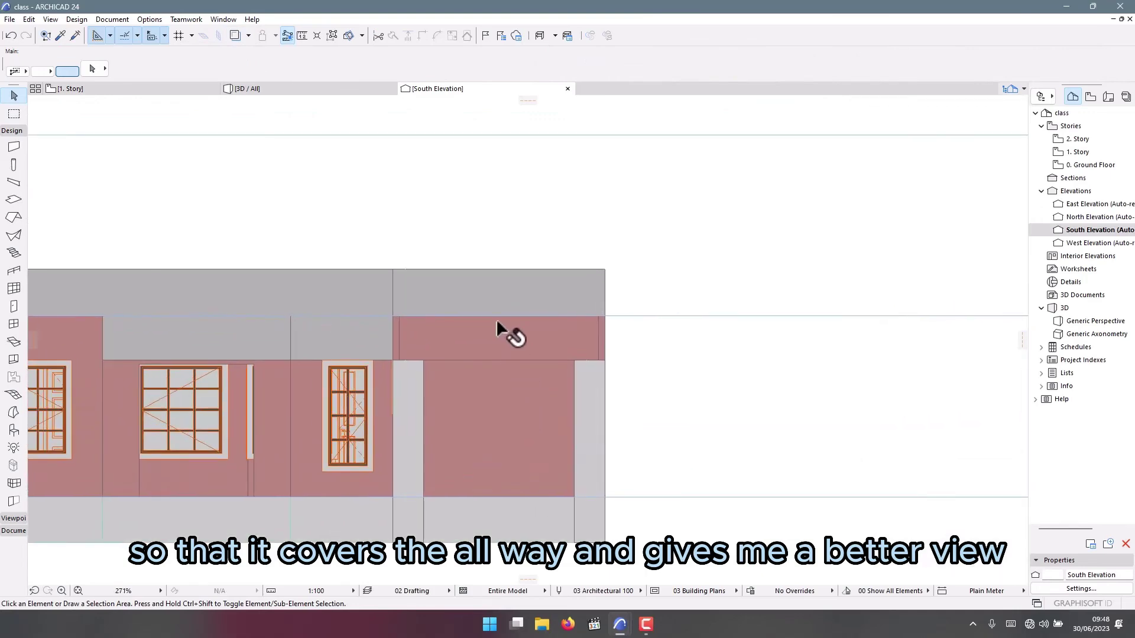
left_click(474, 308)
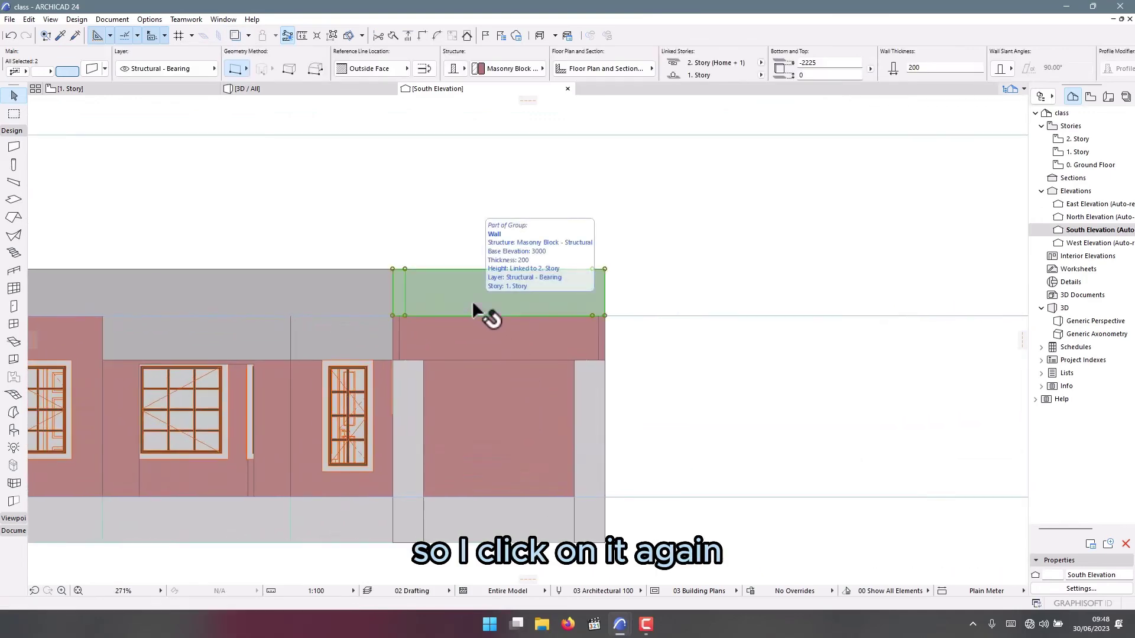
double_click(480, 309)
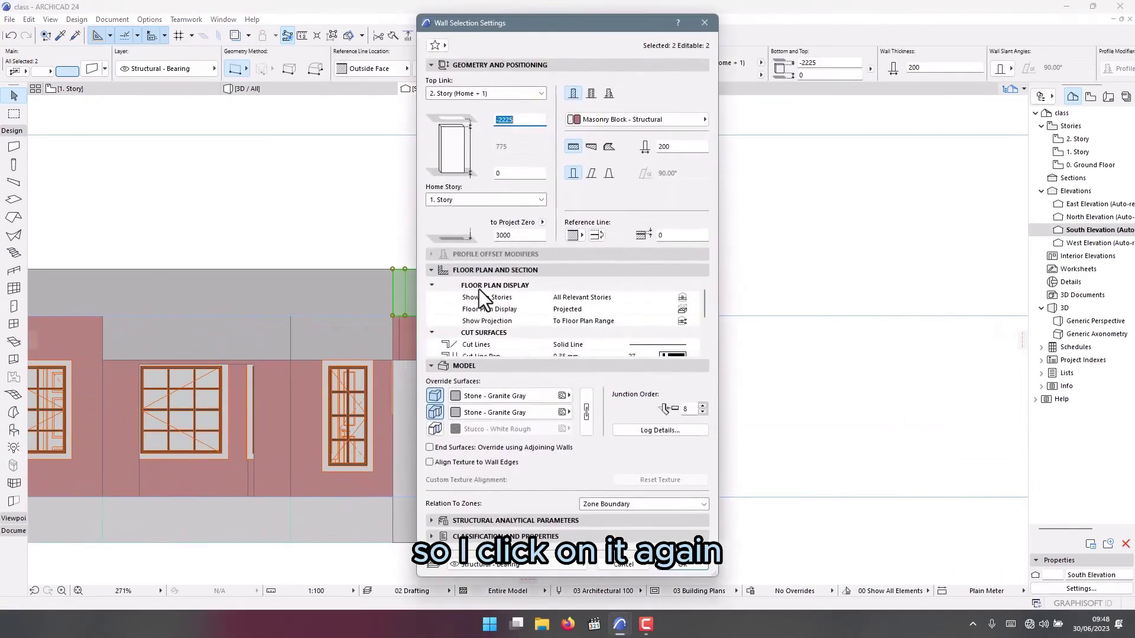
left_click(517, 122)
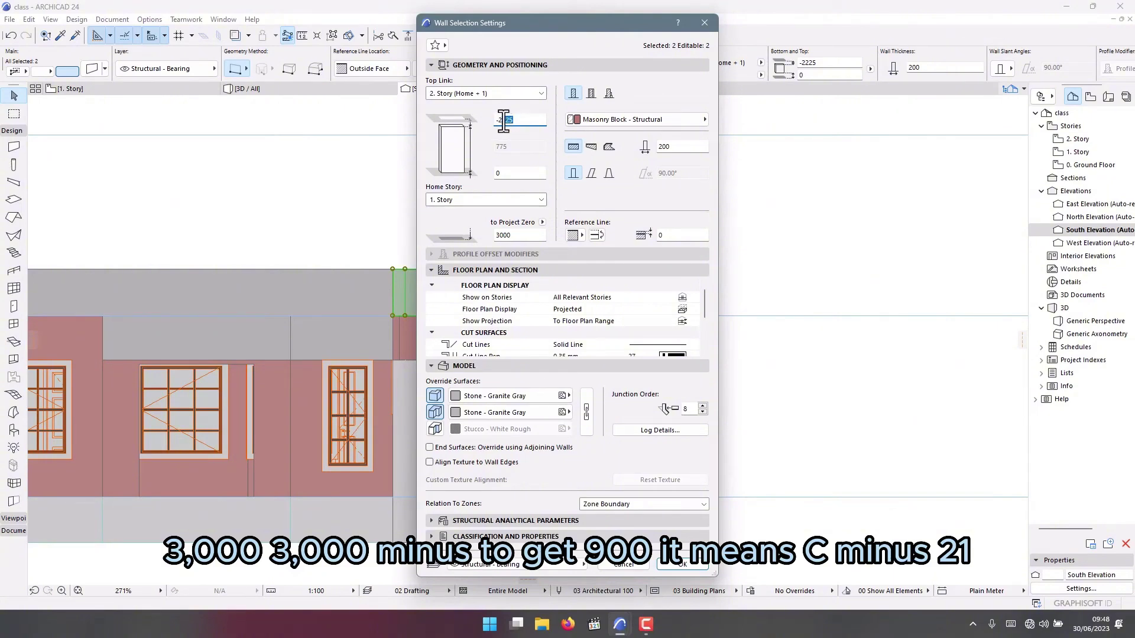
key("BackSpace")
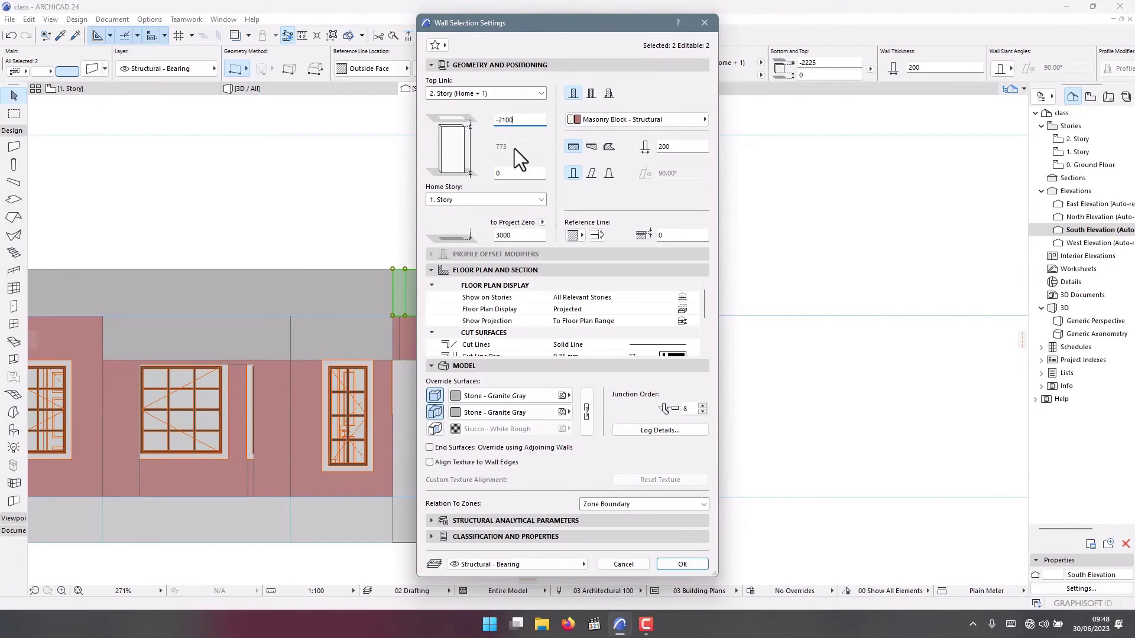
left_click(674, 560)
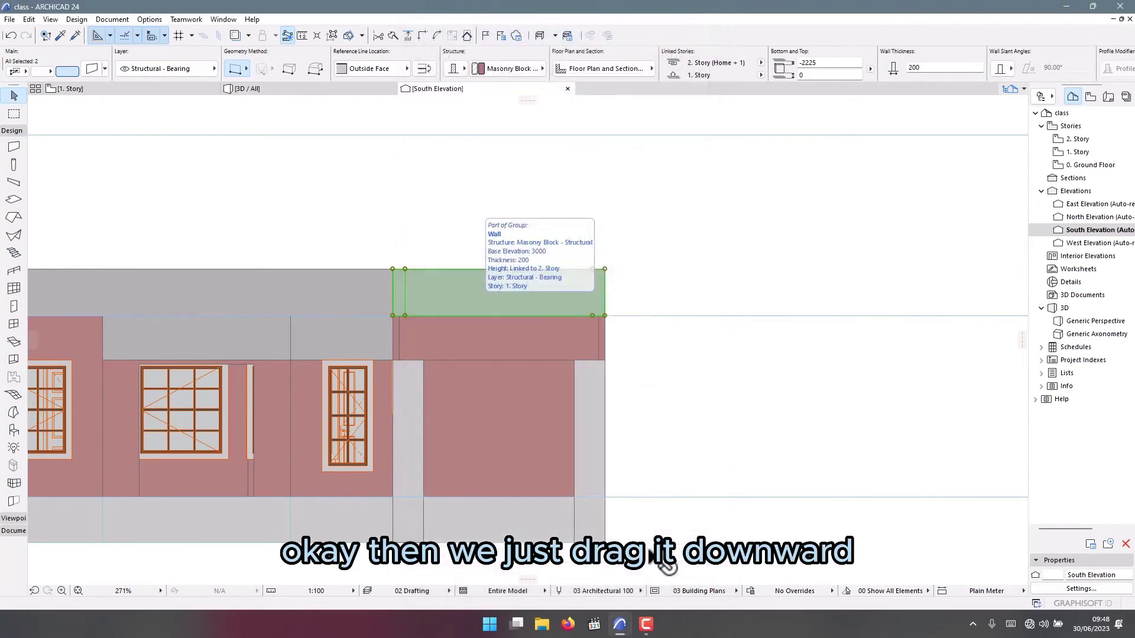
Move the front room's parapet walls down so their base sits on top of the columns, at a -725 offset
scroll(403, 317, "up", 2)
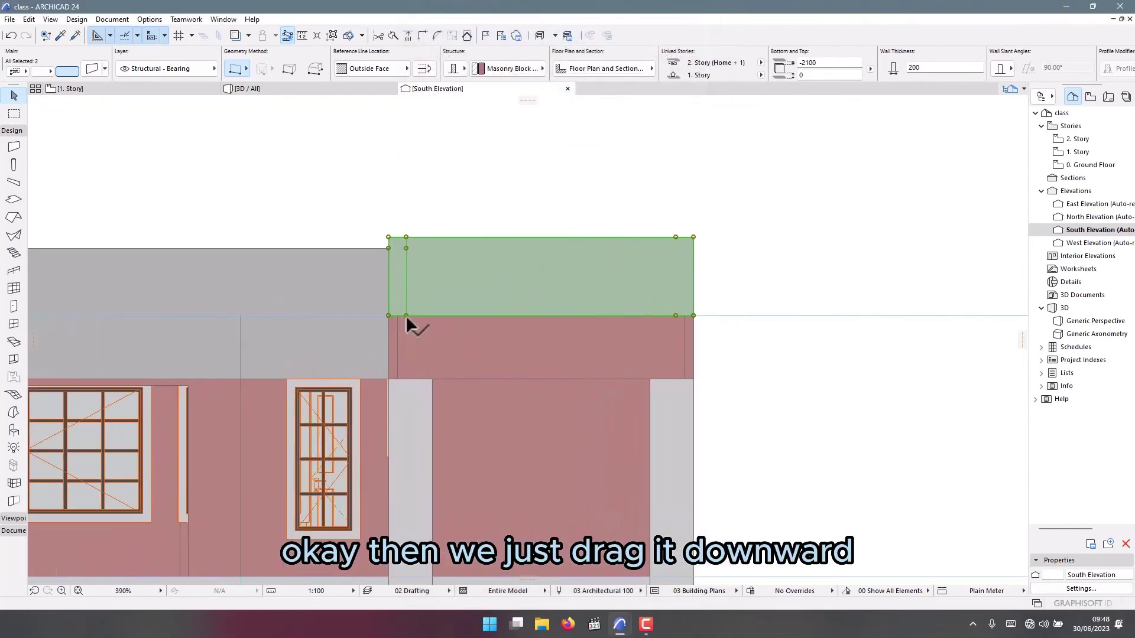
left_click(406, 315)
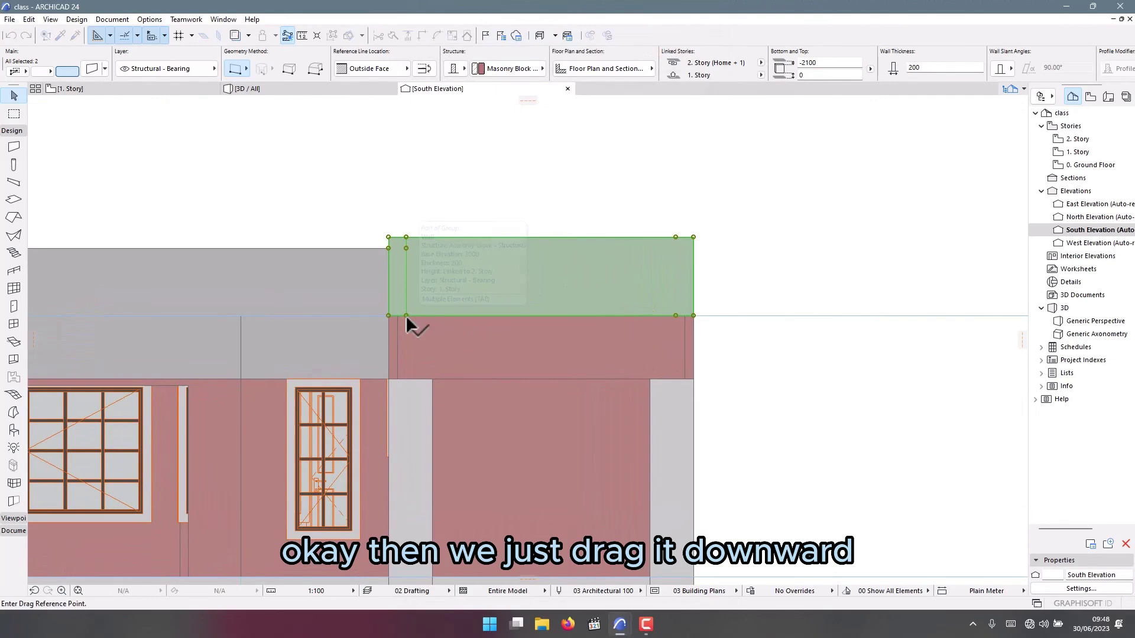
left_click(406, 375)
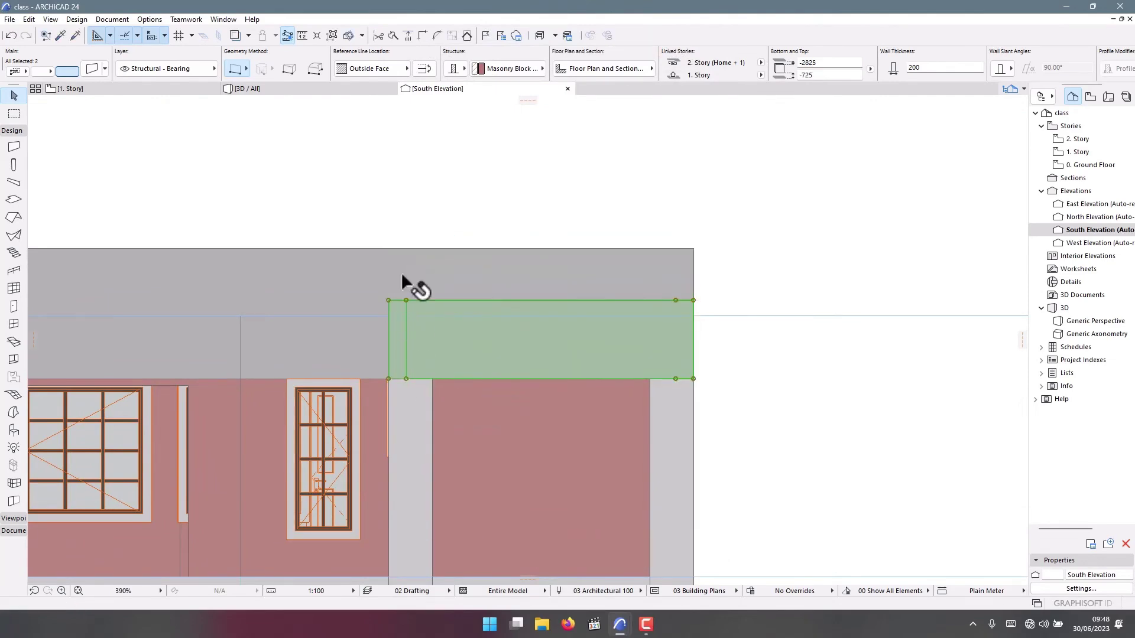
Examine the parapet and the whole house front in 3D, then switch to the kiamunyi project's 3D view as a reference for decorations
left_click(316, 90)
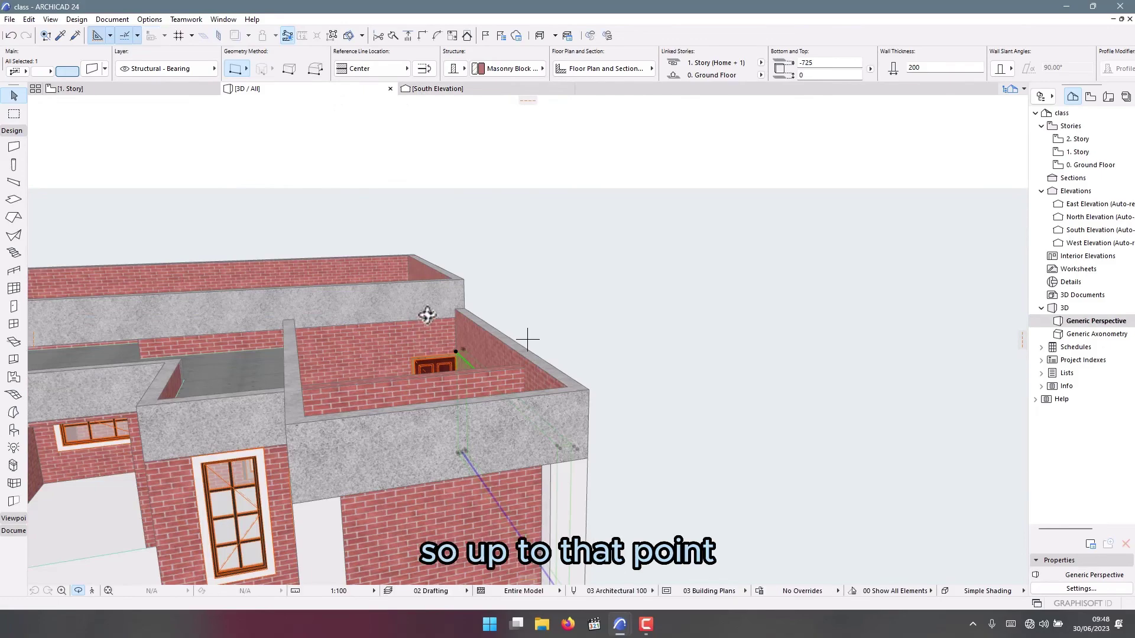
left_click_drag(427, 315, 597, 273)
middle_click_drag(597, 274, 560, 324)
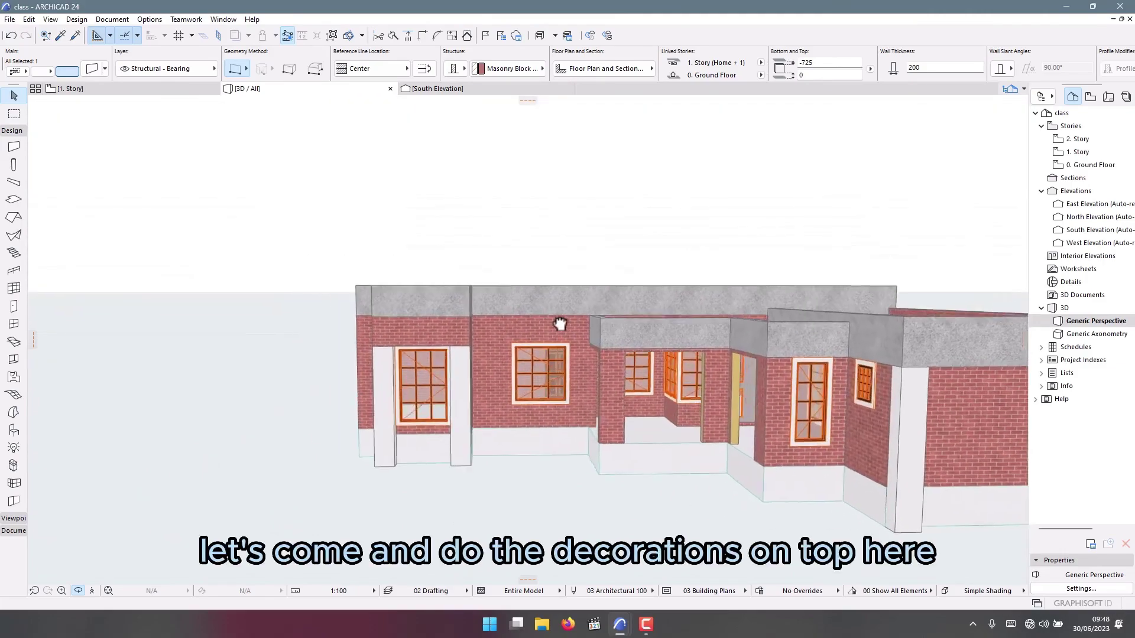
left_click_drag(392, 357, 456, 365)
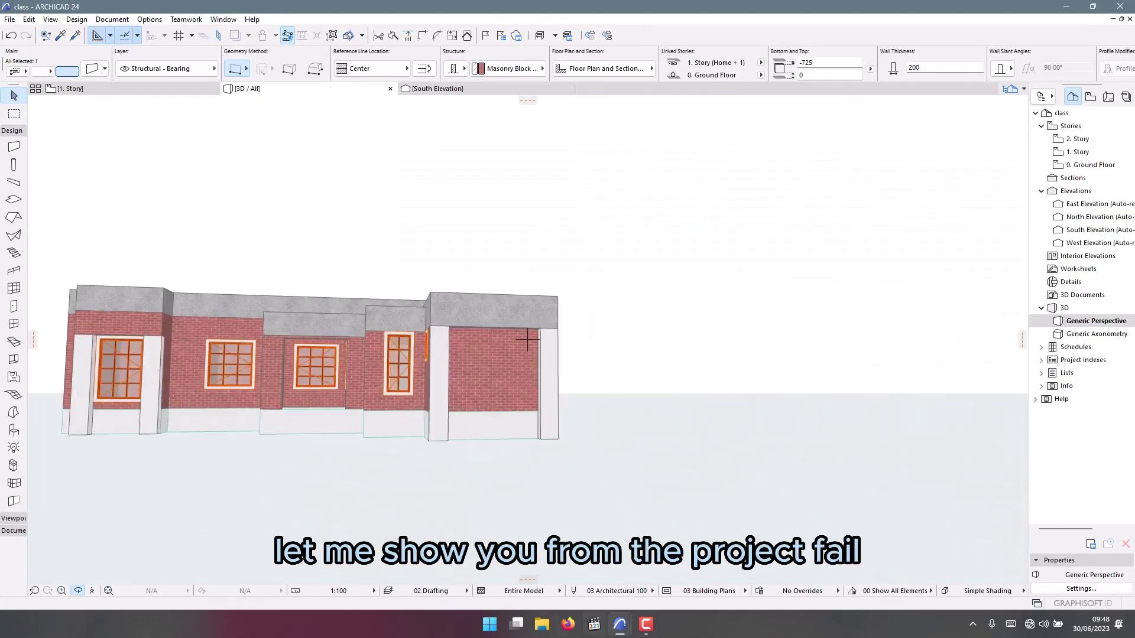
mouse_move(617, 624)
left_click(662, 568)
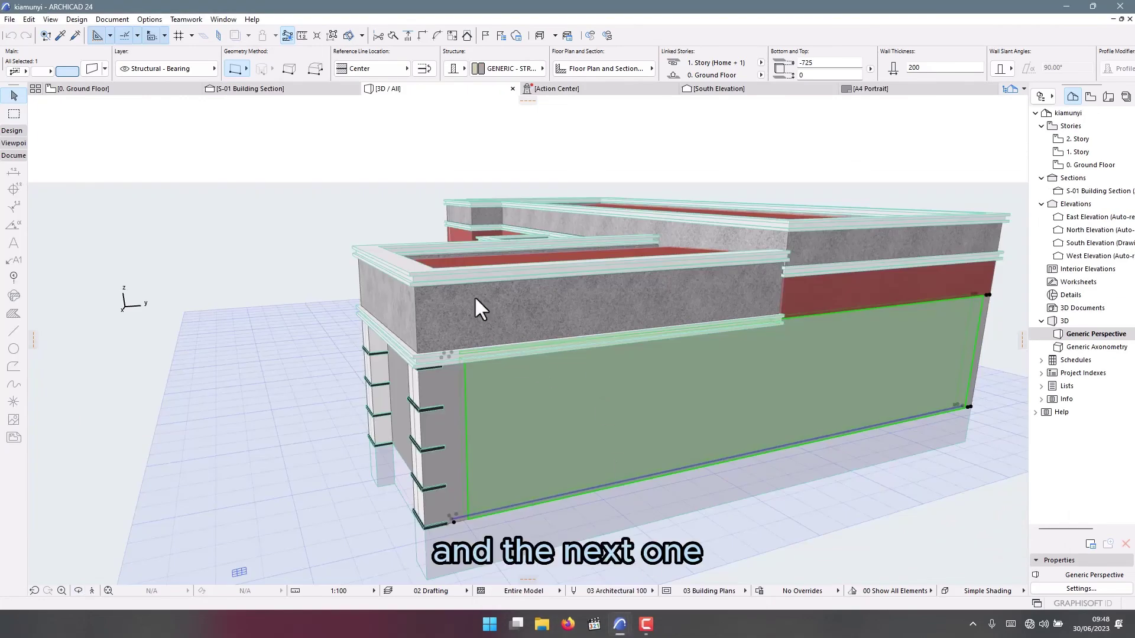
Examine the mouldings along the upper and lower edges of the kiamunyi model's parapets, then the roofs enclosed behind them
scroll(474, 296, "up", 2)
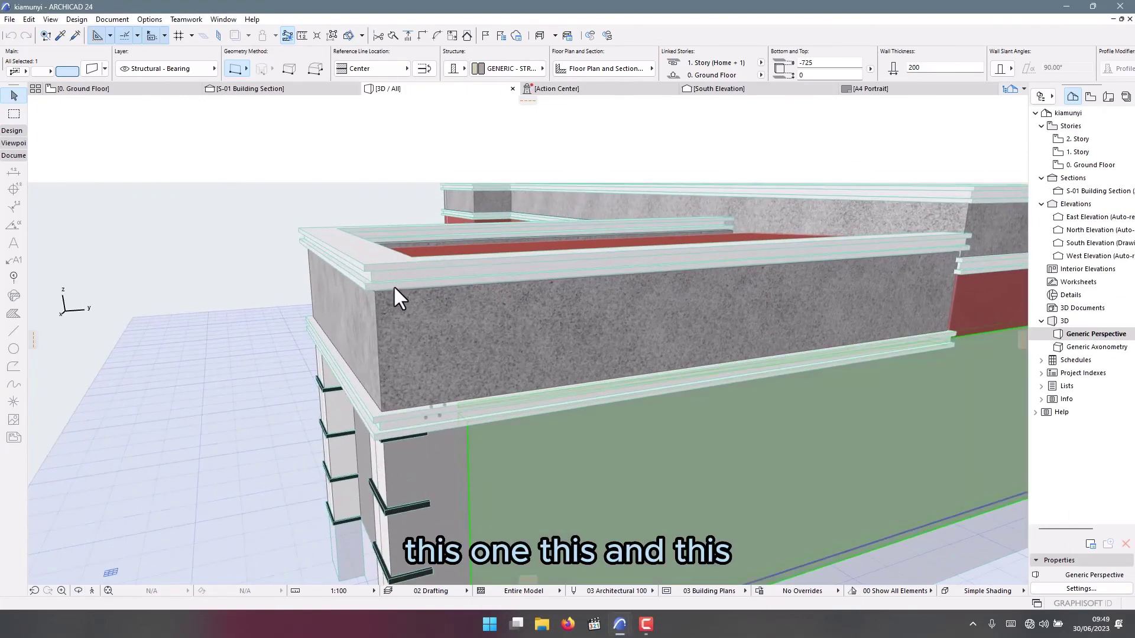
scroll(460, 261, "down", 4)
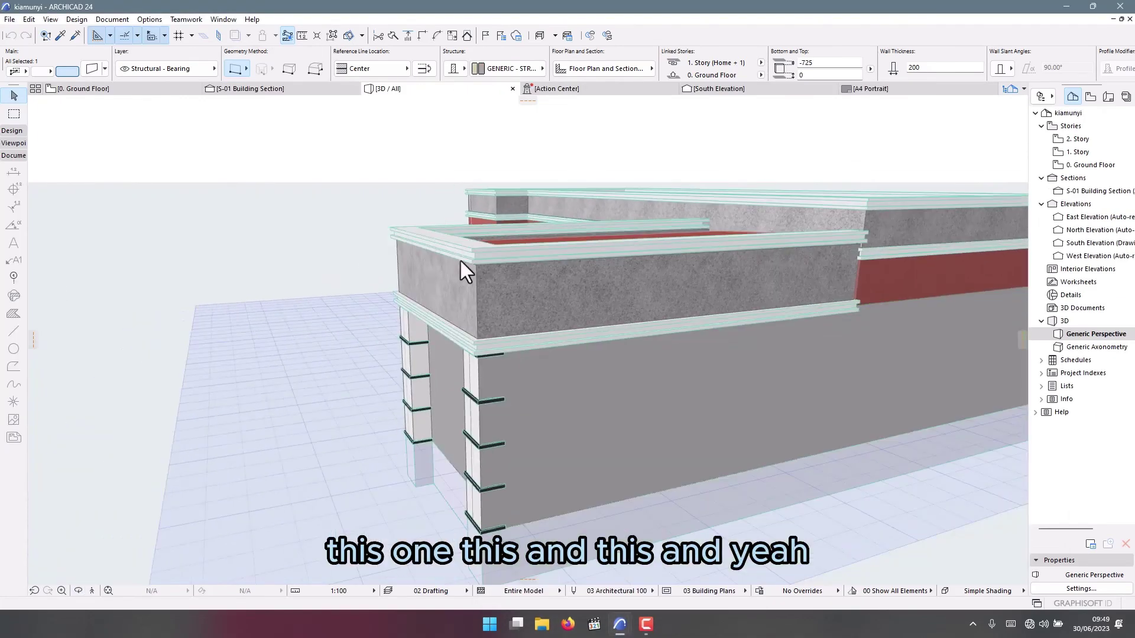
middle_click_drag(377, 285, 793, 287, "shift")
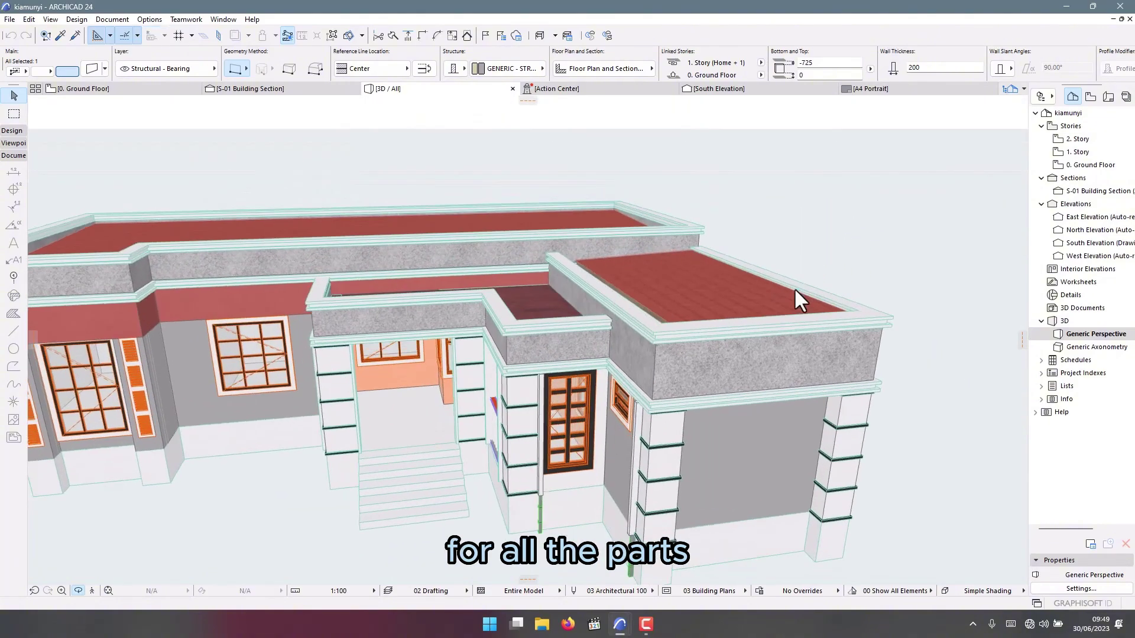
scroll(508, 421, "down", 2)
middle_click_drag(508, 421, 525, 367, "shift")
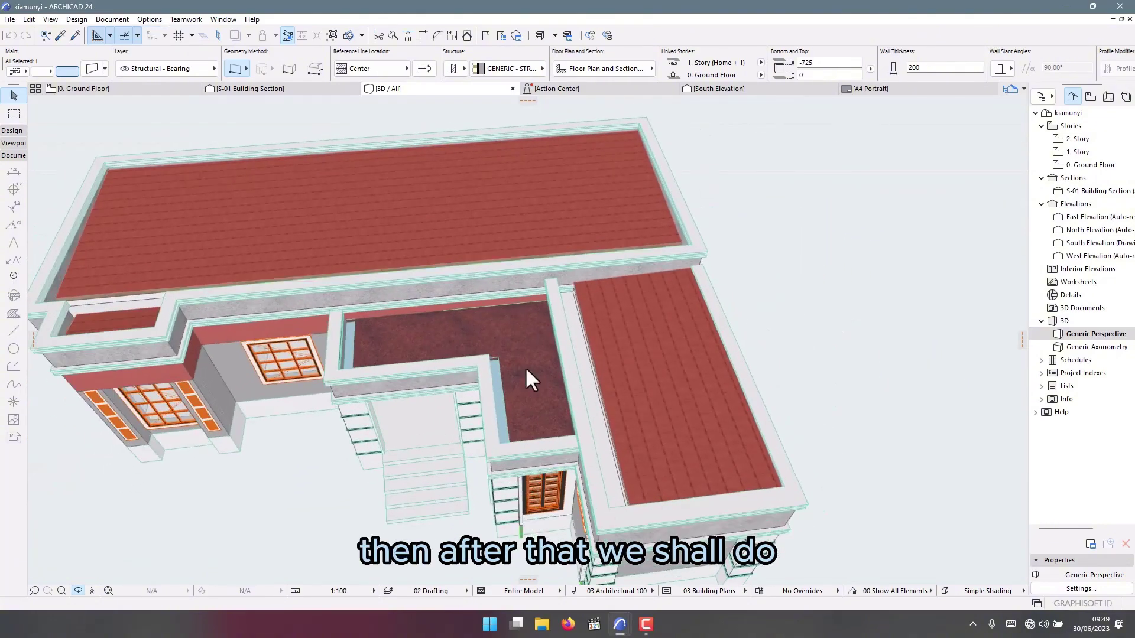
scroll(614, 411, "up", 5)
scroll(582, 260, "down", 1)
middle_click_drag(589, 273, 643, 347, "shift")
scroll(668, 272, "up", 2)
scroll(219, 417, "down", 2)
Examine the kiamunyi house front in 3D, covering the entrance porch, banded columns, balustrades, window surrounds and parapet decorations
middle_click_drag(218, 416, 461, 284, "shift")
scroll(466, 279, "up", 2)
scroll(535, 425, "up", 2)
scroll(533, 416, "down", 3)
middle_click_drag(533, 416, 537, 276, "shift")
mouse_move(416, 309)
middle_mouse_down("shift")
mouse_move(441, 330)
mouse_move(514, 299)
mouse_move(480, 319)
mouse_move(467, 306)
mouse_move(548, 356)
mouse_move(541, 334)
mouse_move(579, 430)
mouse_move(476, 413)
mouse_move(474, 388)
middle_mouse_up("shift")
scroll(473, 388, "up", 2)
scroll(278, 273, "up", 2)
middle_click_drag(278, 273, 387, 275, "shift")
scroll(388, 275, "up", 2)
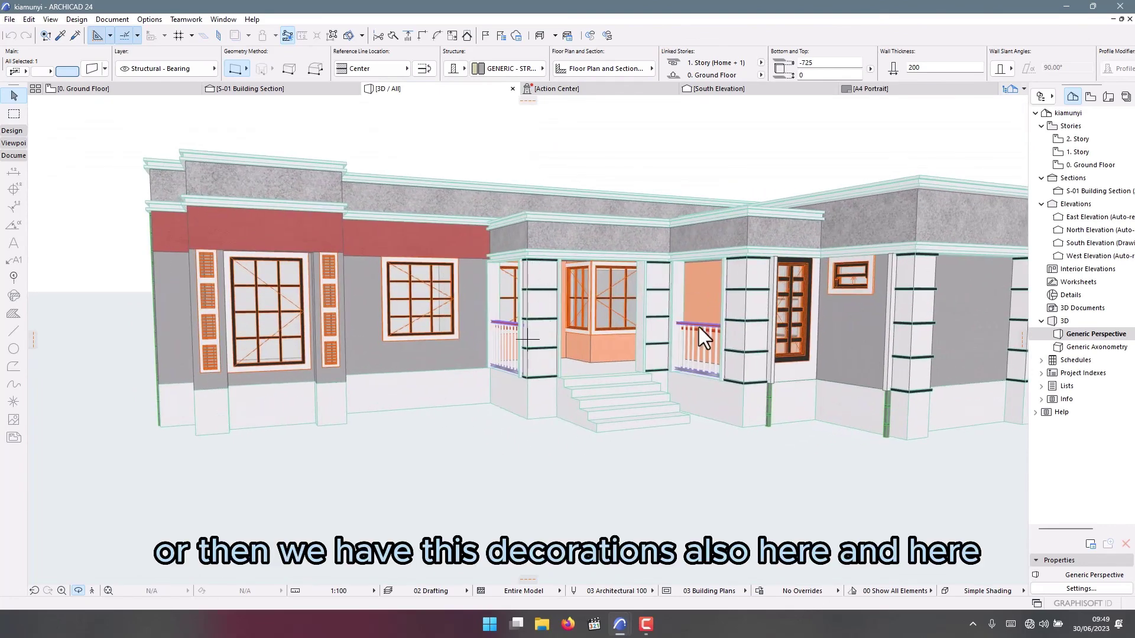
scroll(446, 317, "down", 5)
middle_click_drag(444, 311, 596, 474, "shift")
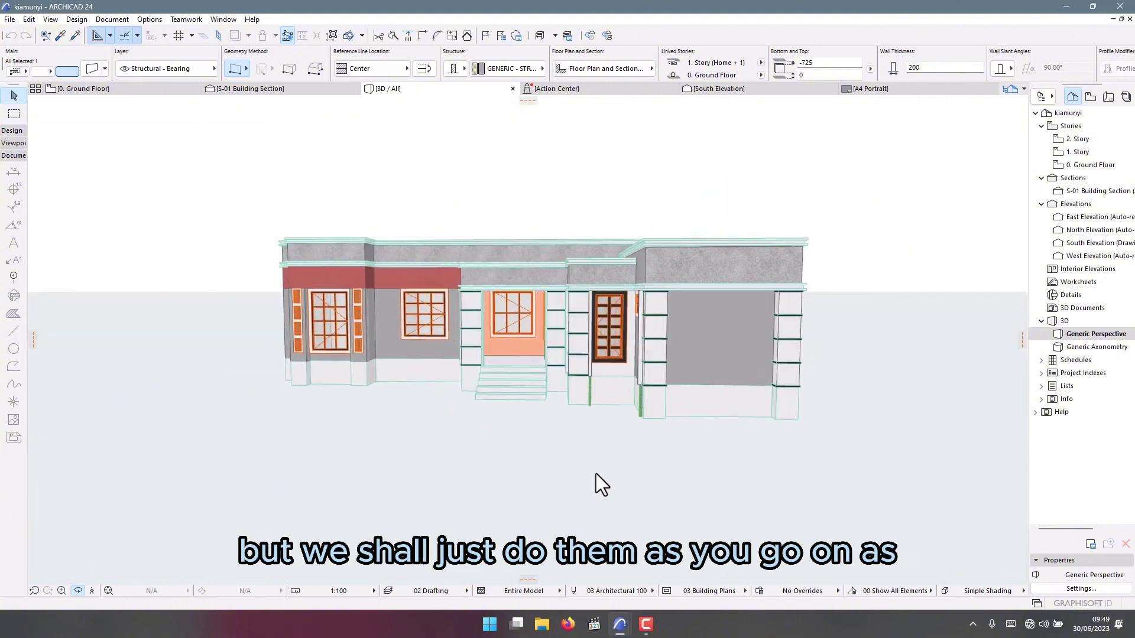
left_click(647, 627)
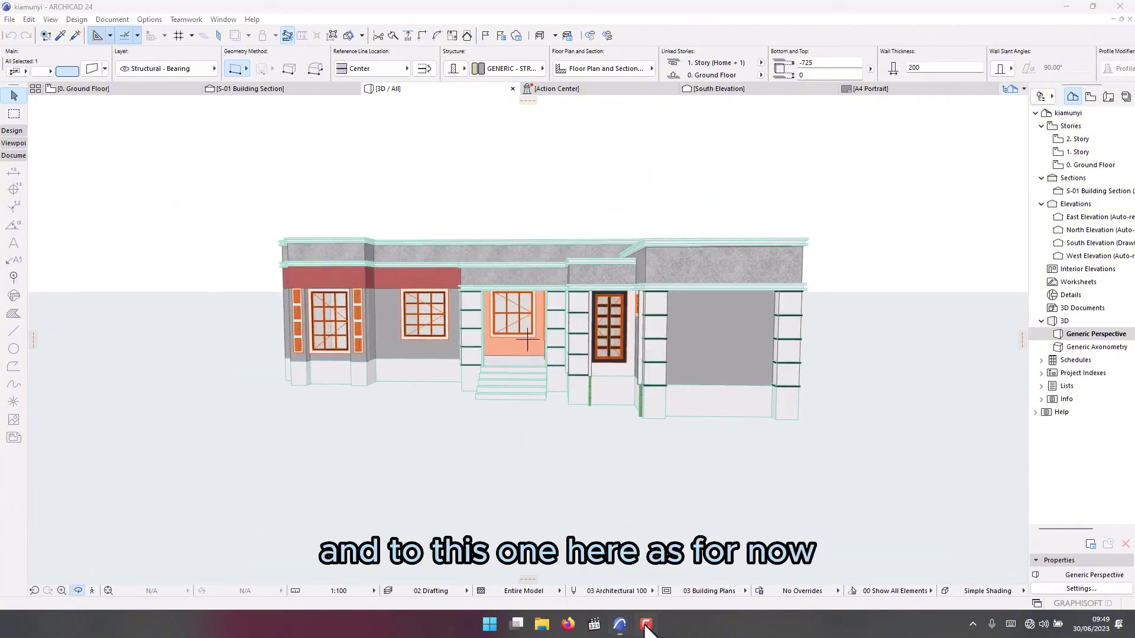